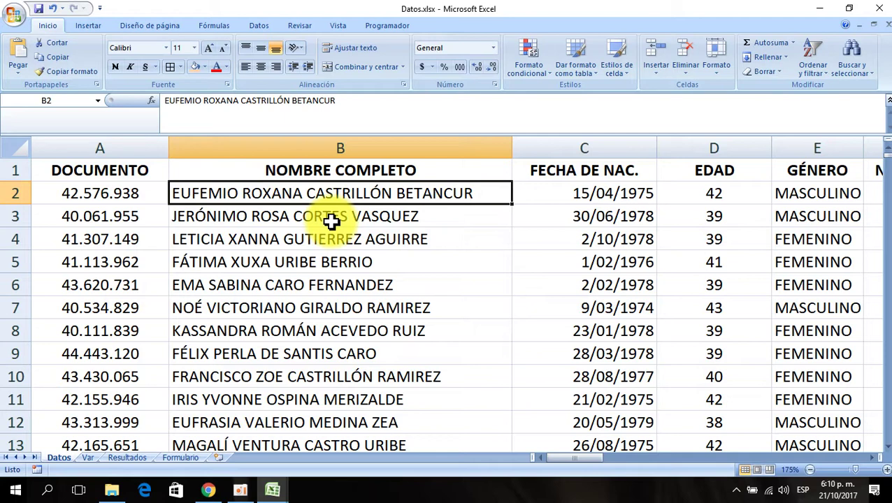
Preview the Insertar > Tabla dinámica choices, then return to the Datos ribbon tab.
{"action": "left_click", "coordinate": [263, 24]}
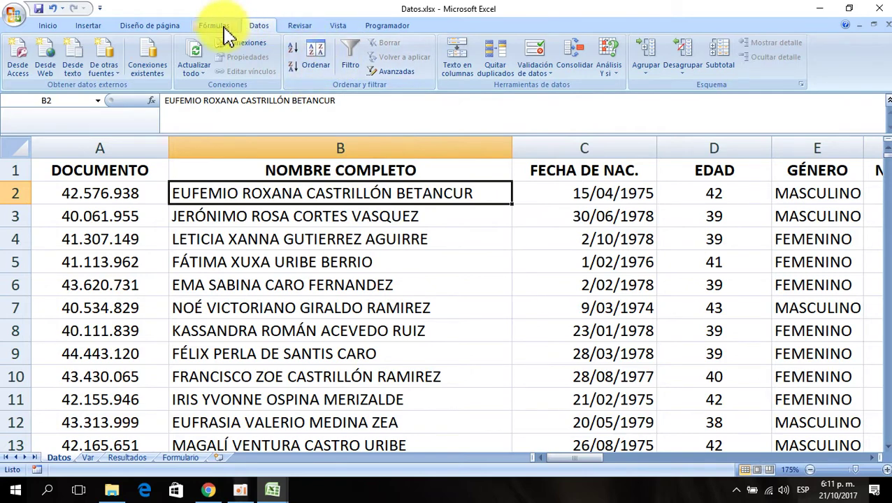
{"action": "left_click", "coordinate": [94, 28]}
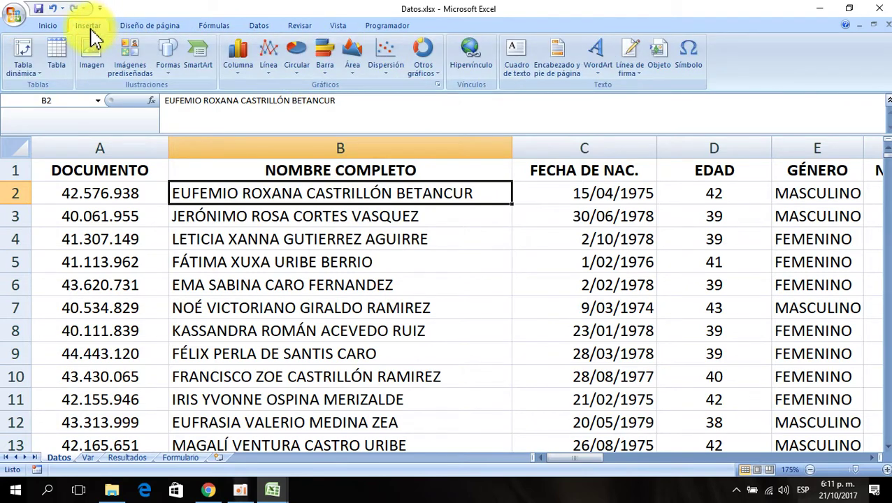
{"action": "left_click", "coordinate": [38, 74]}
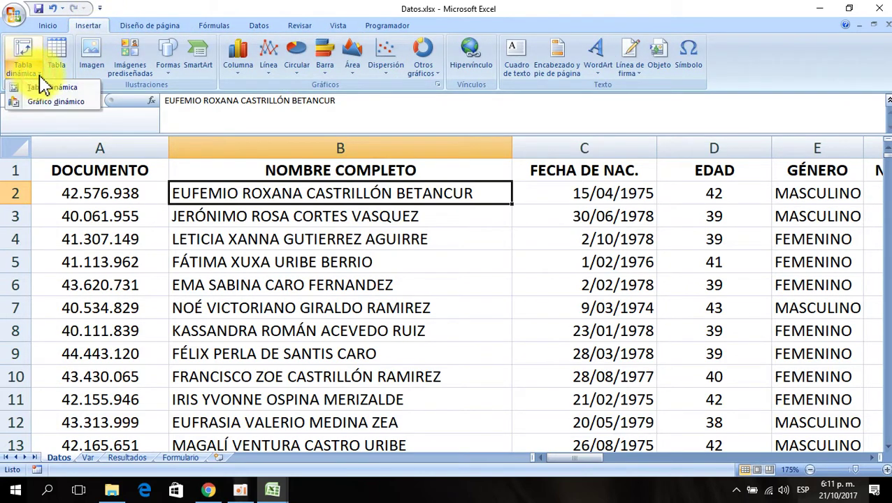
{"action": "left_click", "coordinate": [257, 27]}
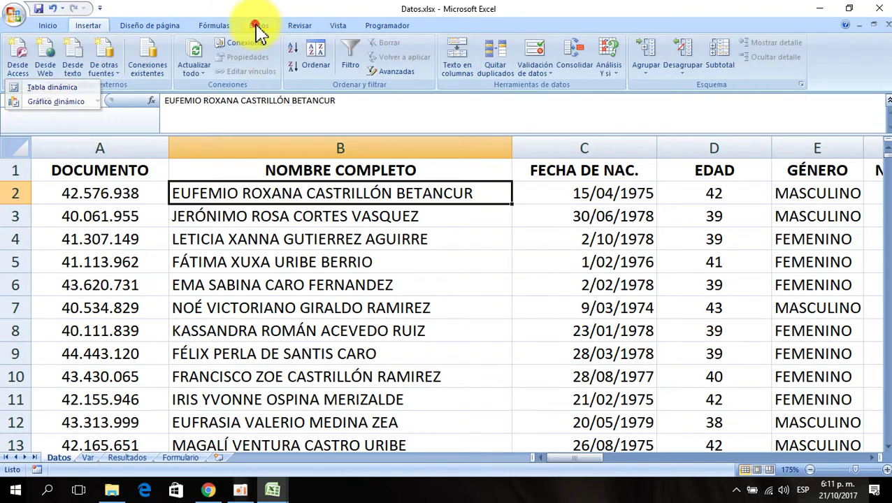
{"action": "left_click", "coordinate": [246, 173]}
{"action": "left_click", "coordinate": [125, 173]}
{"action": "left_click", "coordinate": [271, 171]}
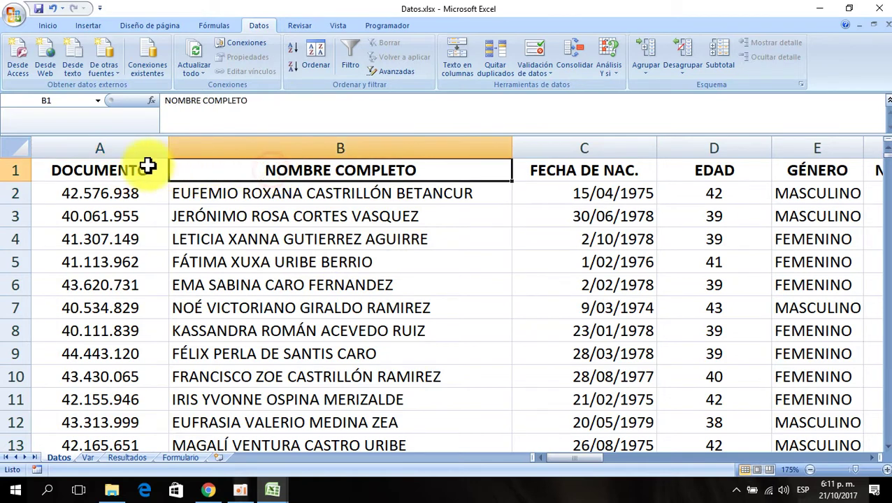
{"action": "left_click", "coordinate": [148, 169]}
{"action": "left_click", "coordinate": [230, 170]}
{"action": "left_click", "coordinate": [568, 169]}
{"action": "left_click", "coordinate": [672, 169]}
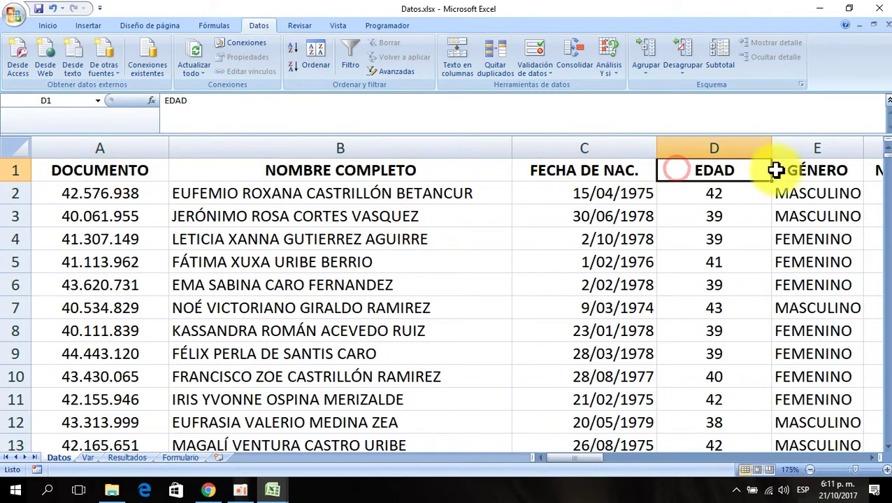
{"action": "left_click", "coordinate": [796, 170]}
{"action": "left_click", "coordinate": [84, 172]}
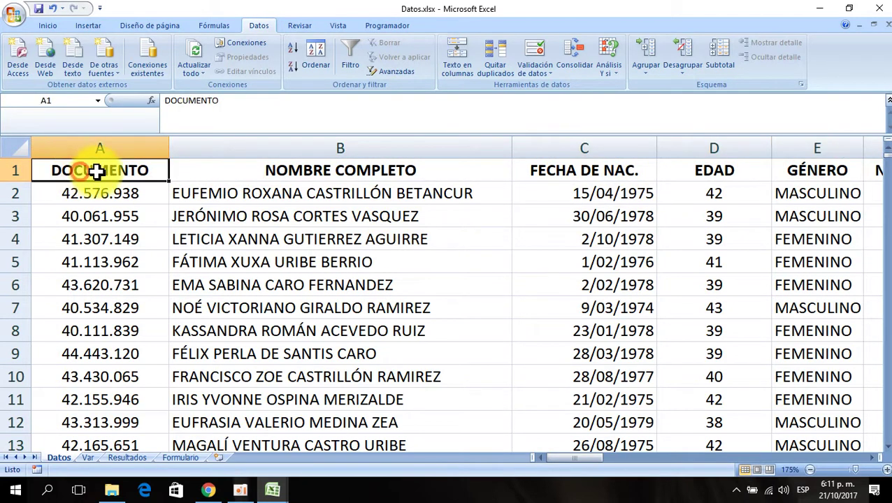
{"action": "left_click", "coordinate": [292, 172]}
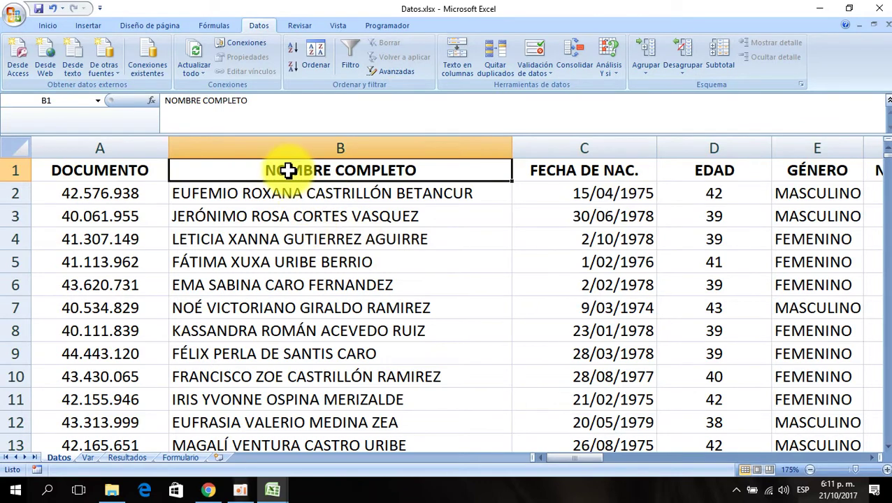
{"action": "left_click", "coordinate": [541, 172]}
{"action": "left_click", "coordinate": [683, 171]}
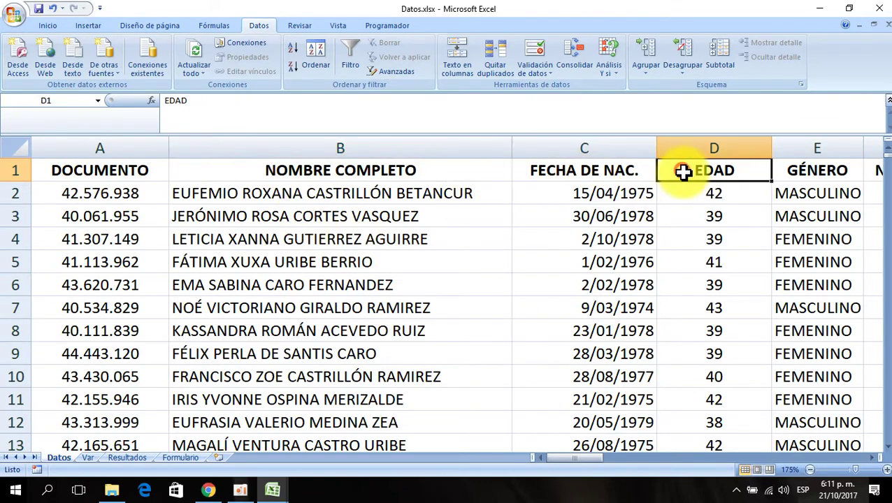
{"action": "left_click", "coordinate": [825, 171]}
{"action": "left_click", "coordinate": [269, 172]}
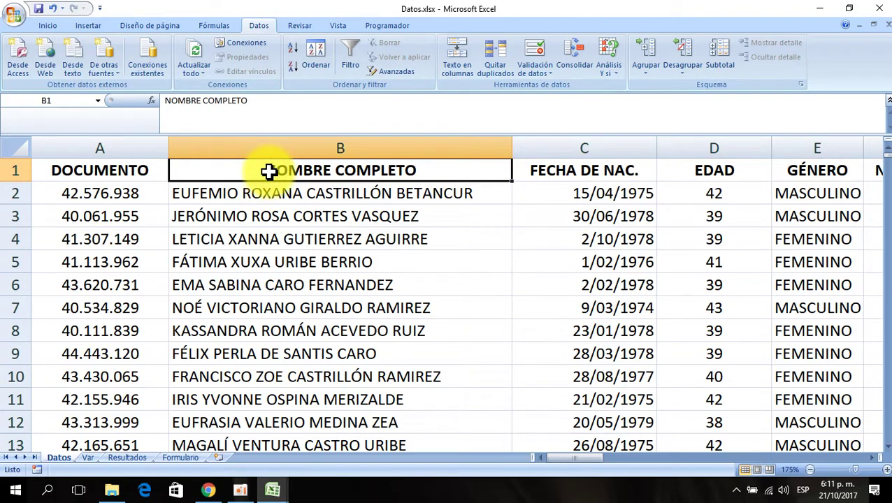
Sort the table A to Z by NOMBRE COMPLETO, check the rows, then select DOCUMENTO.
{"action": "left_click", "coordinate": [292, 50]}
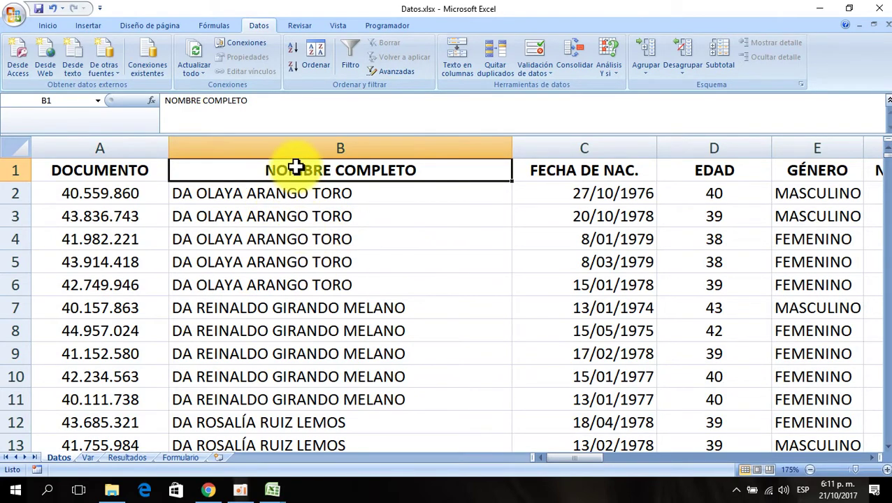
{"action": "scroll", "coordinate": [301, 266], "scroll_direction": "down", "scroll_amount": 1}
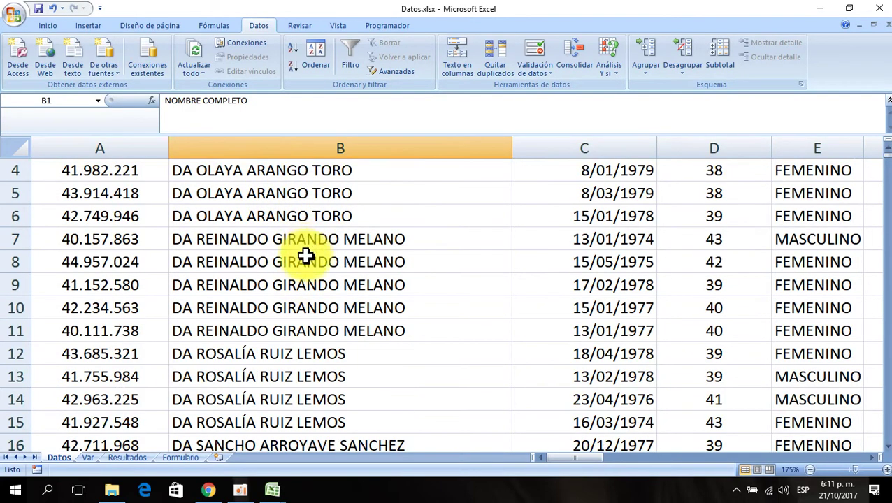
{"action": "scroll", "coordinate": [304, 286], "scroll_direction": "down", "scroll_amount": 5}
{"action": "scroll", "coordinate": [300, 321], "scroll_direction": "down", "scroll_amount": 1}
{"action": "scroll", "coordinate": [301, 321], "scroll_direction": "up", "scroll_amount": 7}
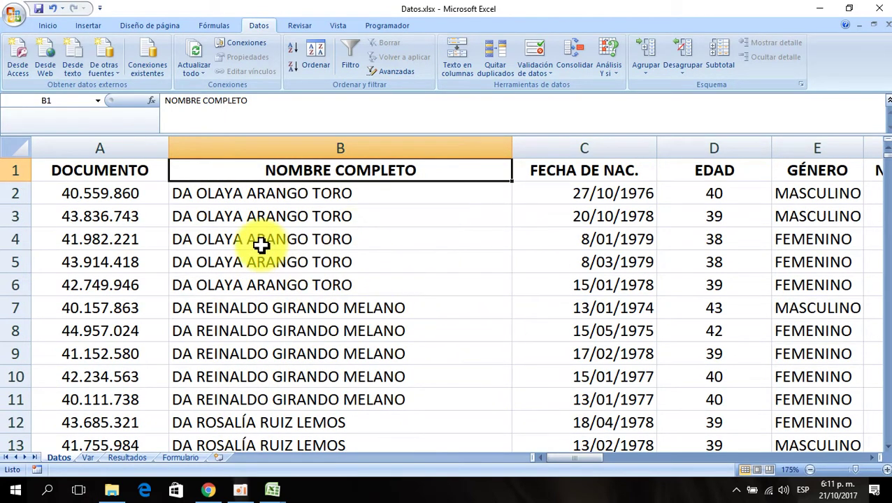
{"action": "left_click", "coordinate": [77, 171]}
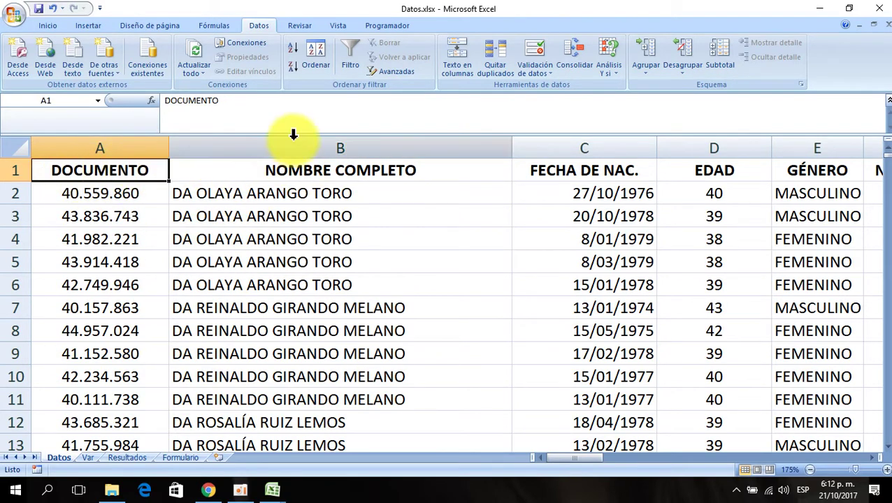
Sort the table by DOCUMENTO lowest to highest and check the range with Ctrl+Down/Up.
{"action": "left_click", "coordinate": [295, 54]}
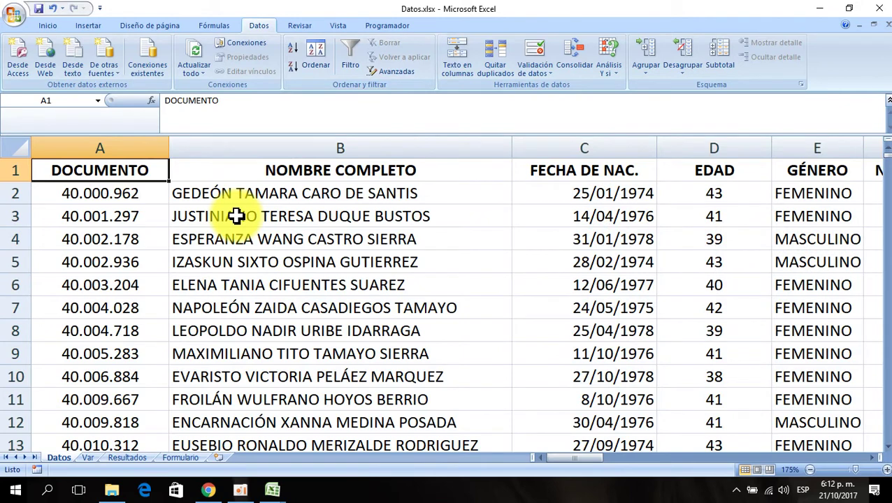
{"action": "left_click", "coordinate": [90, 194]}
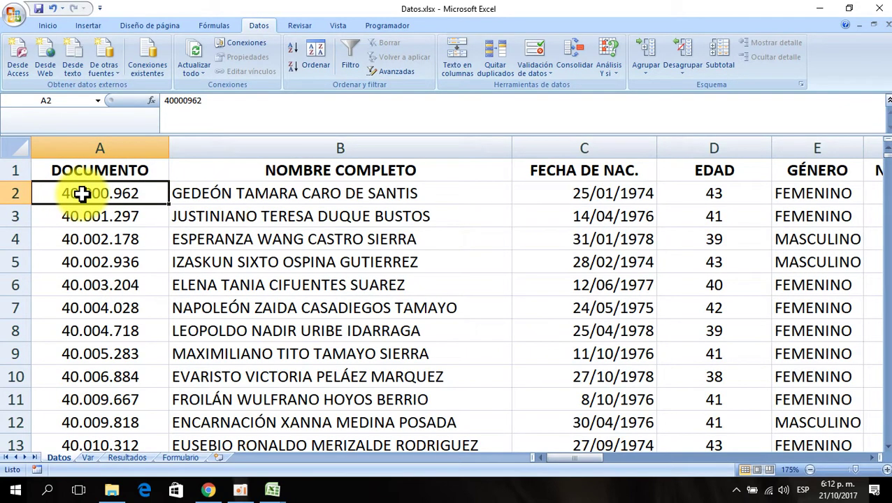
{"action": "key", "text": "ctrl+Down"}
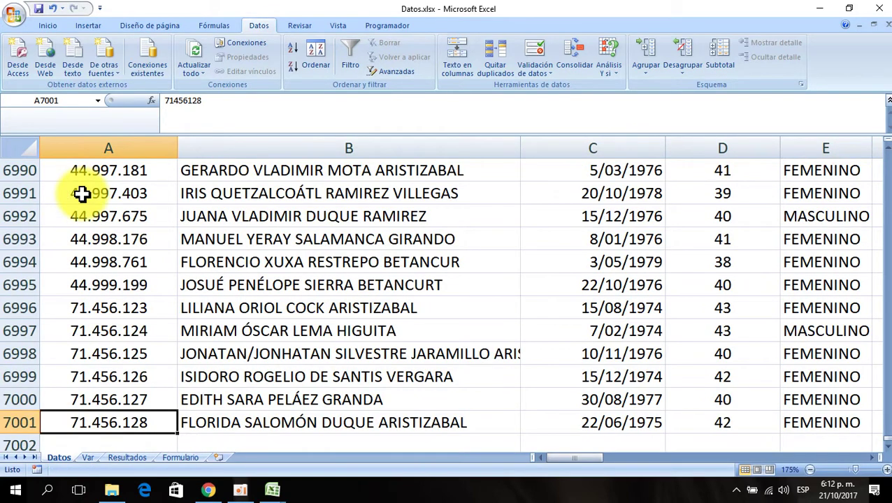
{"action": "key", "text": "ctrl+Up"}
{"action": "key", "text": "ctrl+Down"}
{"action": "key", "text": "ctrl+Up"}
{"action": "key", "text": "Down"}
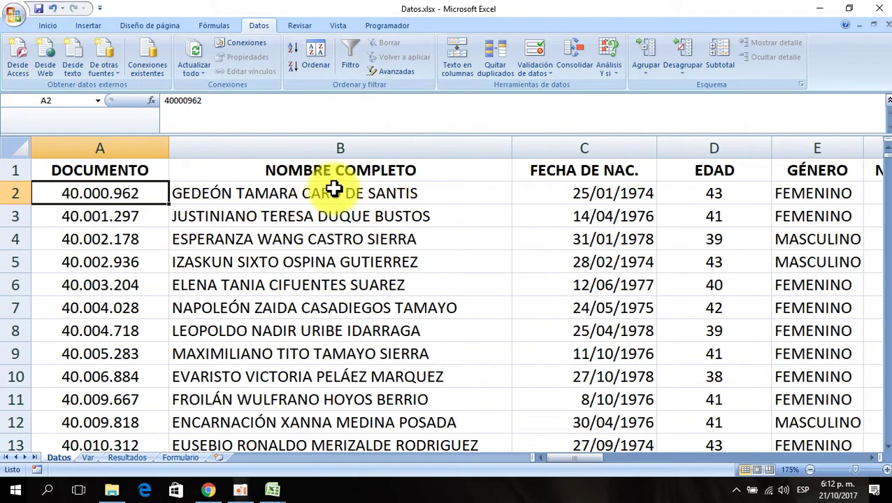
Turn on Filtro so every column header gets a filter dropdown.
{"action": "left_click", "coordinate": [311, 170]}
{"action": "left_click", "coordinate": [565, 171]}
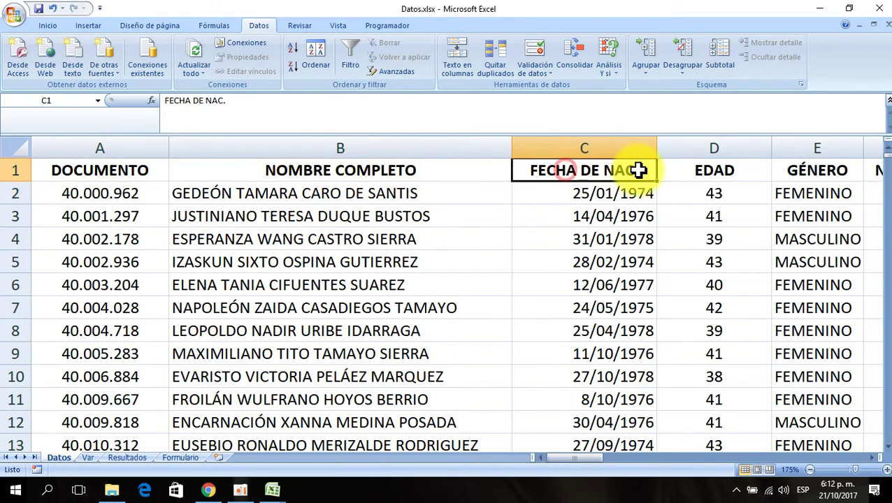
{"action": "left_click", "coordinate": [716, 169]}
{"action": "left_click", "coordinate": [814, 169]}
{"action": "key", "text": "Right"}
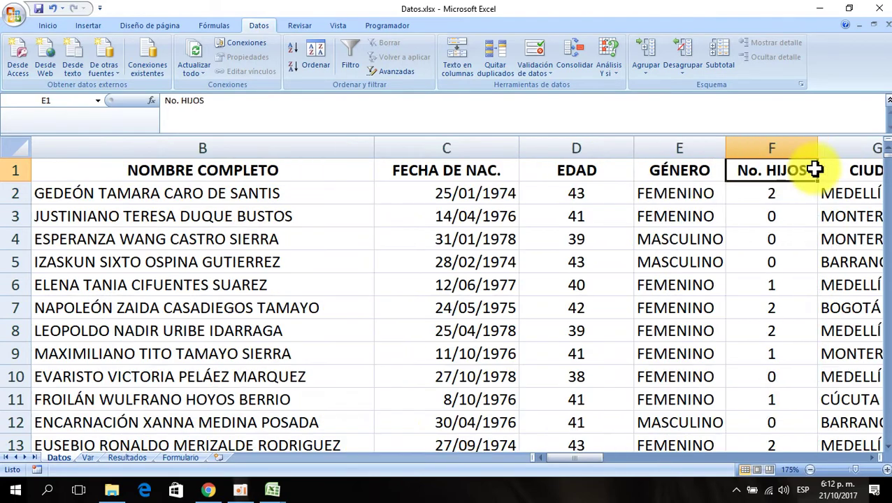
{"action": "key", "text": "Right"}
{"action": "key", "text": "Right"}
{"action": "key", "text": "Right"}
{"action": "key", "text": "Right"}
{"action": "key", "text": "Left"}
{"action": "key", "text": "Home"}
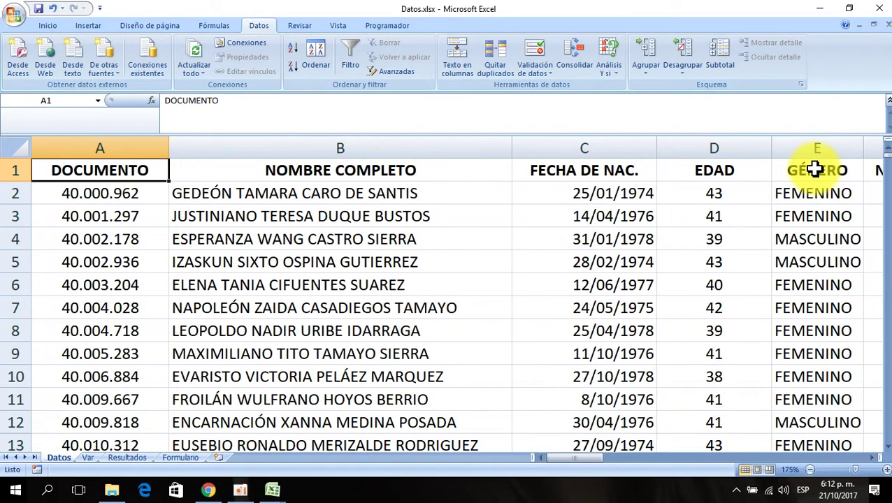
{"action": "key", "text": "Right"}
{"action": "key", "text": "Right"}
{"action": "key", "text": "Right"}
{"action": "key", "text": "Right"}
{"action": "key", "text": "Right"}
{"action": "key", "text": "Right"}
{"action": "key", "text": "Right"}
{"action": "key", "text": "Left"}
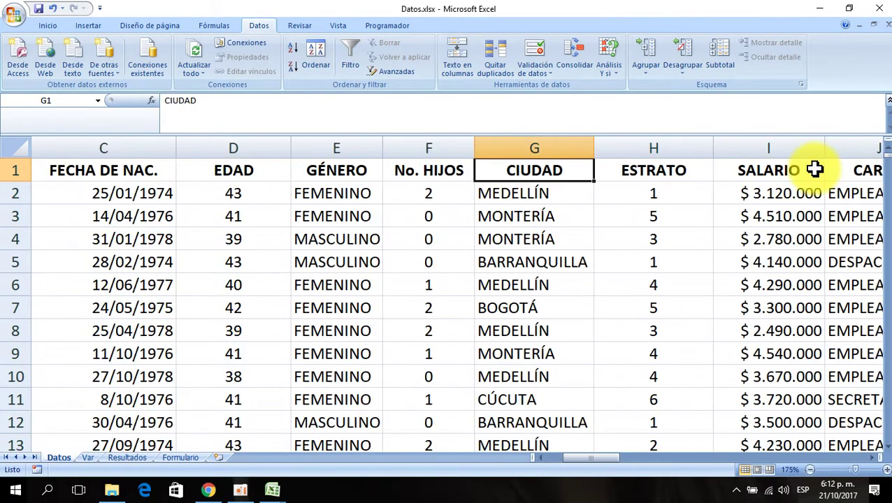
{"action": "left_click", "coordinate": [660, 171]}
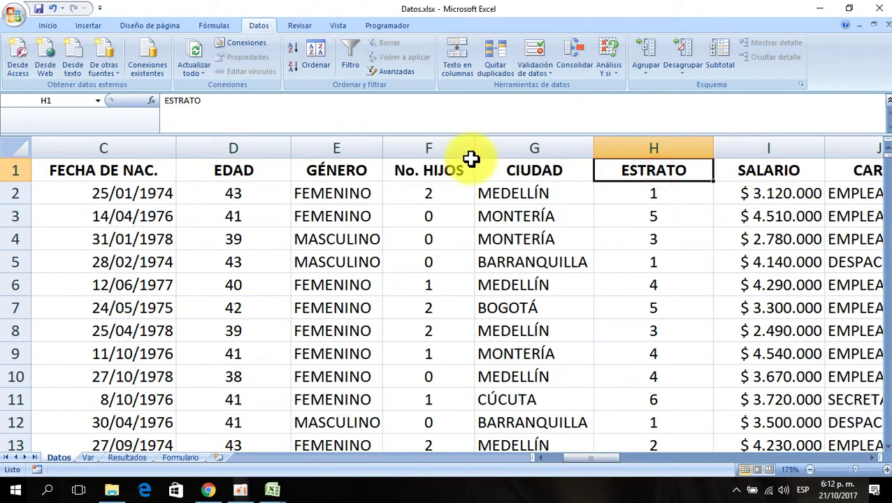
{"action": "left_click", "coordinate": [351, 59]}
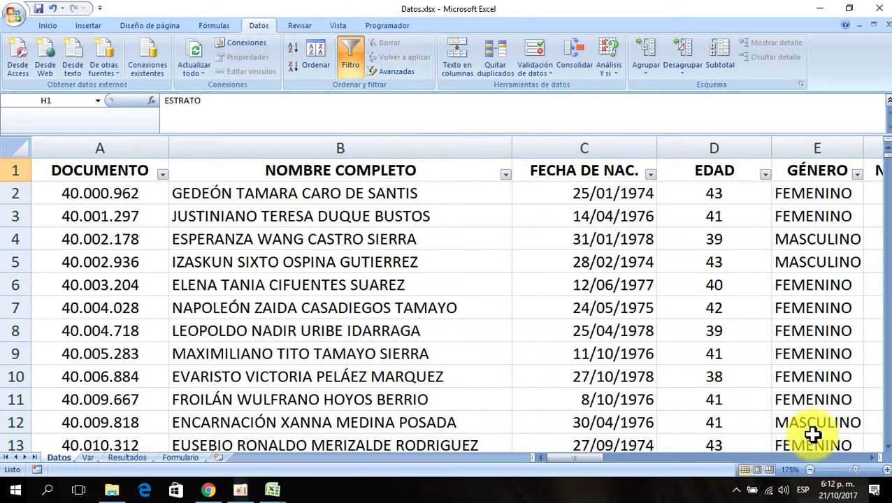
{"action": "left_click", "coordinate": [875, 457]}
{"action": "left_click", "coordinate": [875, 458]}
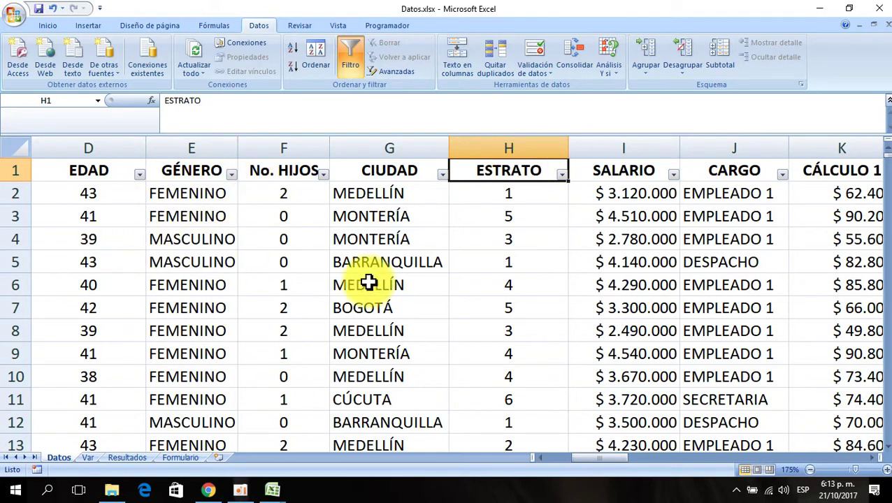
{"action": "left_click", "coordinate": [561, 174]}
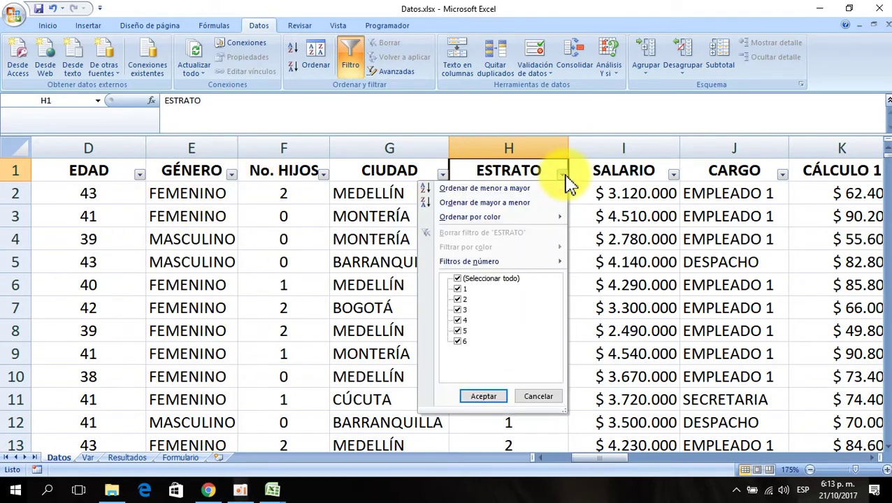
{"action": "left_click", "coordinate": [485, 283]}
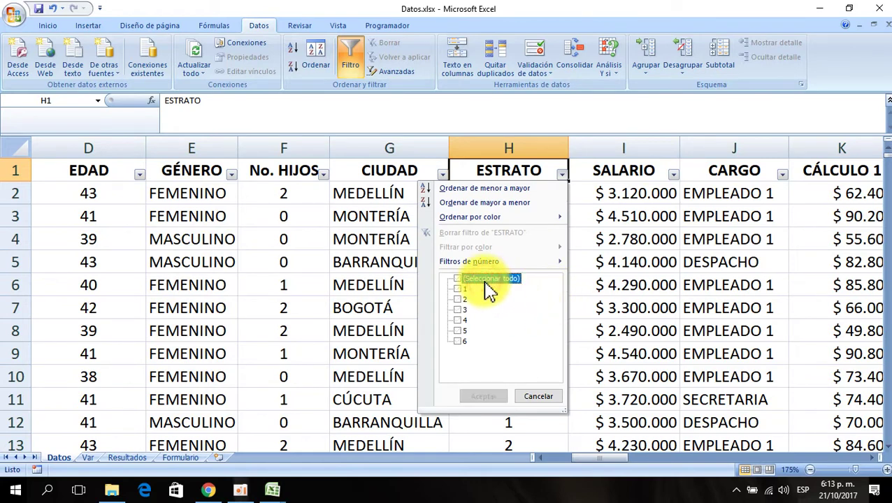
{"action": "left_click", "coordinate": [458, 310]}
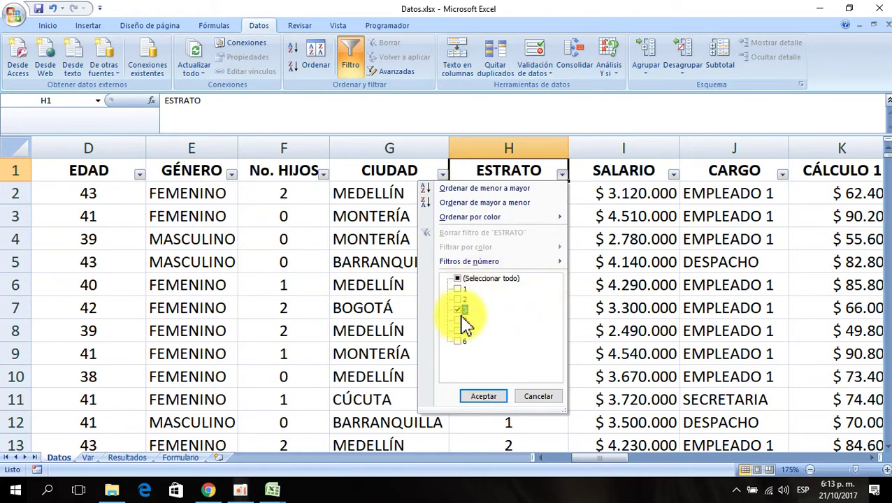
{"action": "left_click", "coordinate": [479, 396]}
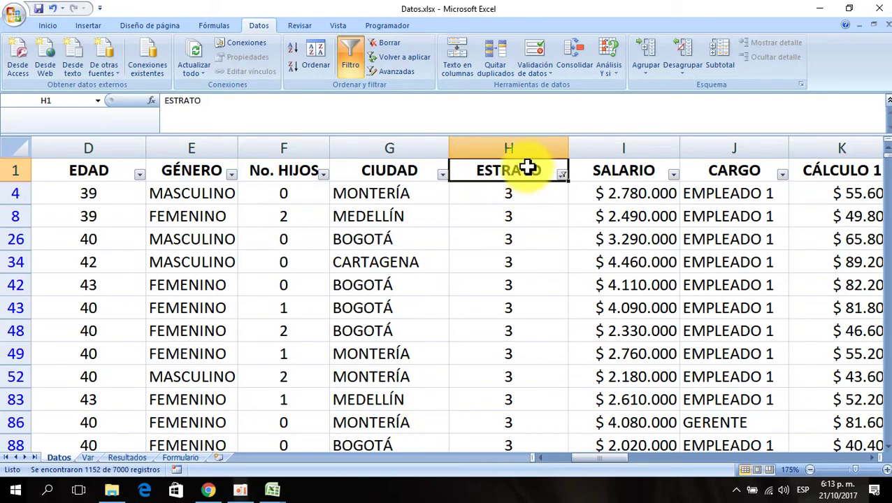
{"action": "left_click", "coordinate": [389, 44]}
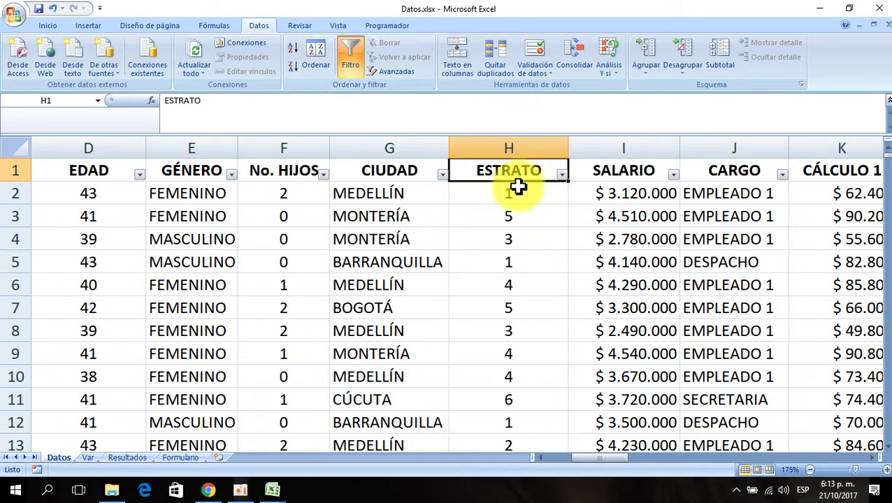
Filter CARGO to DESPACHO only (280 of 7000 records), then bring up the EDAD number filters.
{"action": "left_click", "coordinate": [782, 174]}
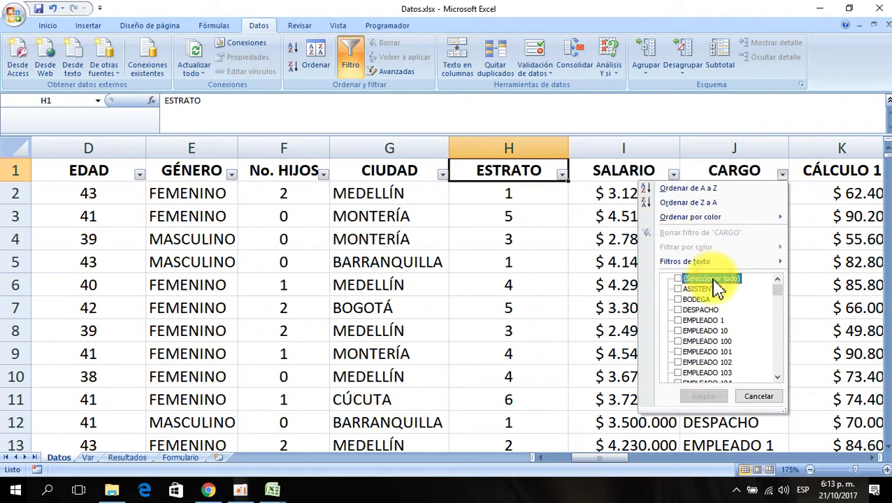
{"action": "left_click", "coordinate": [700, 310]}
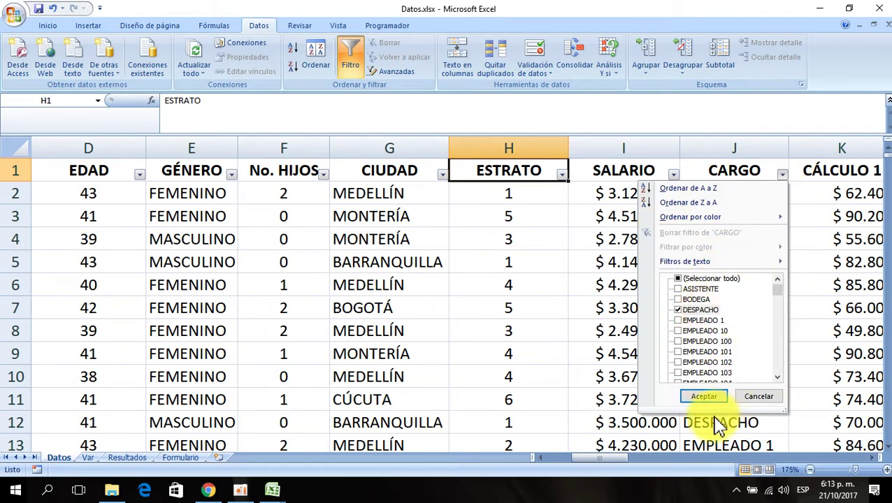
{"action": "left_click", "coordinate": [703, 397]}
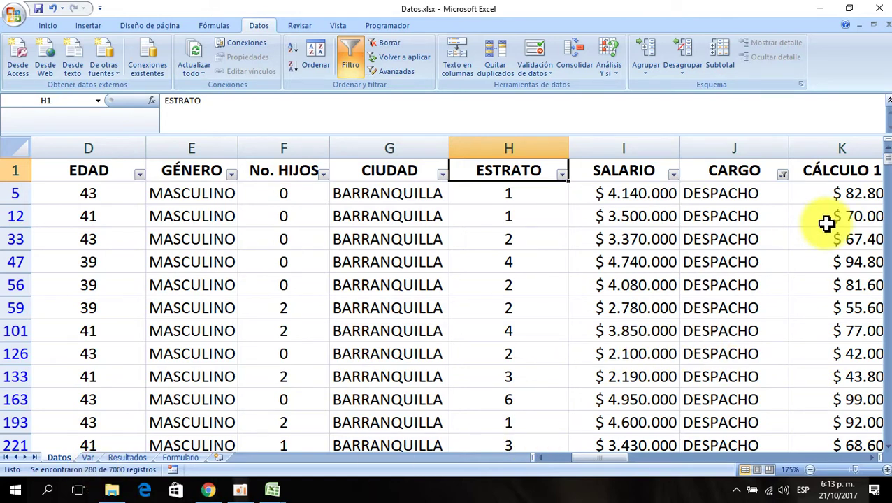
{"action": "left_click", "coordinate": [141, 174]}
{"action": "mouse_move", "coordinate": [59, 262]}
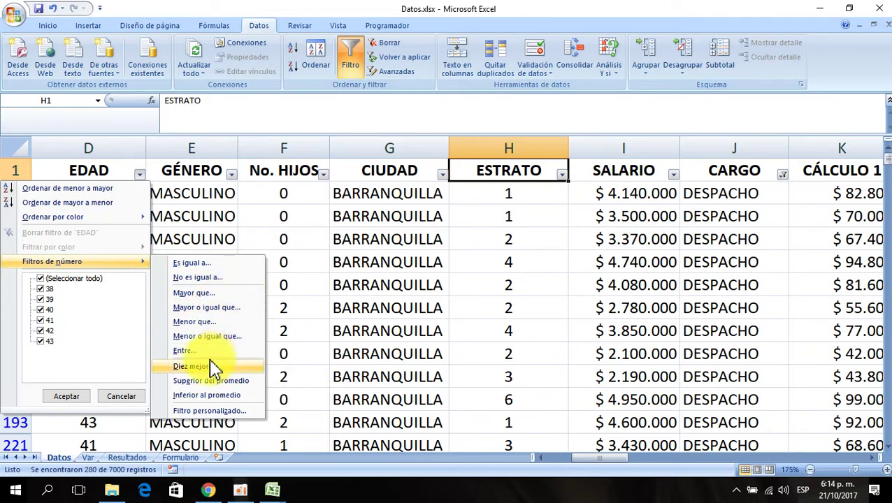
Filter EDAD to ages greater than 42, leaving 40 DESPACHO records.
{"action": "left_click", "coordinate": [197, 295]}
{"action": "type", "text": "42"}
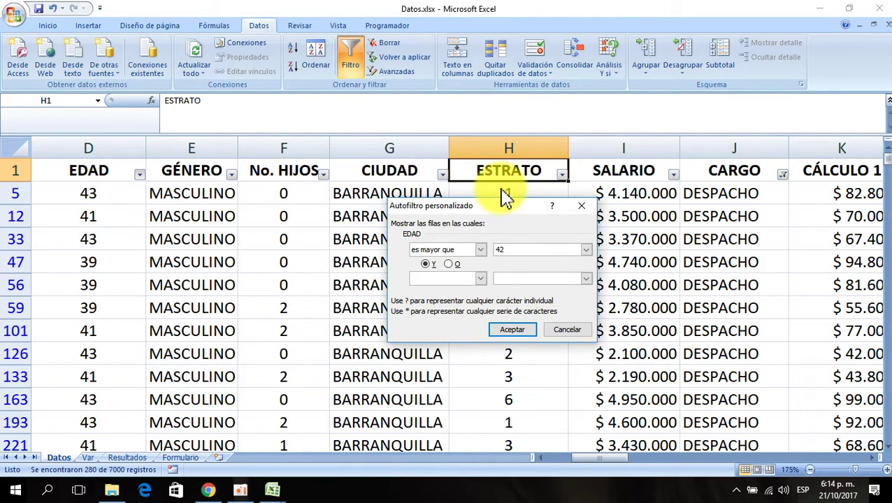
{"action": "left_click", "coordinate": [511, 330]}
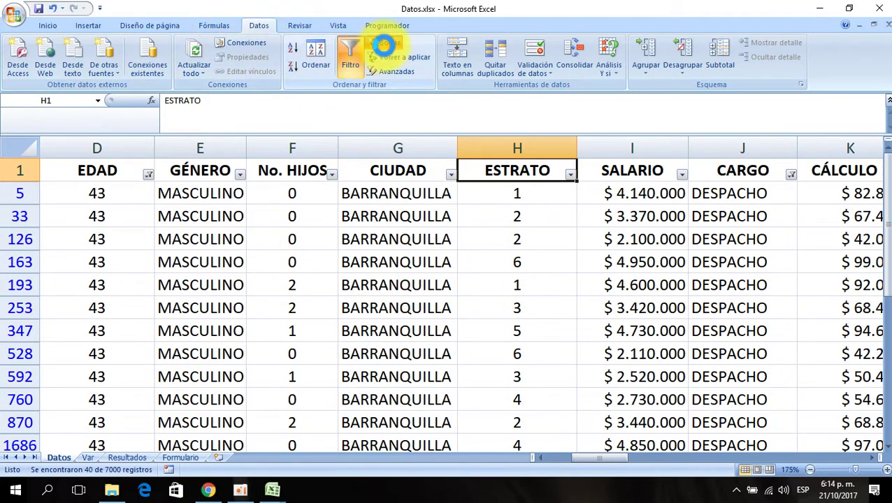
Clear all filters so every record is shown again.
{"action": "left_click", "coordinate": [383, 45]}
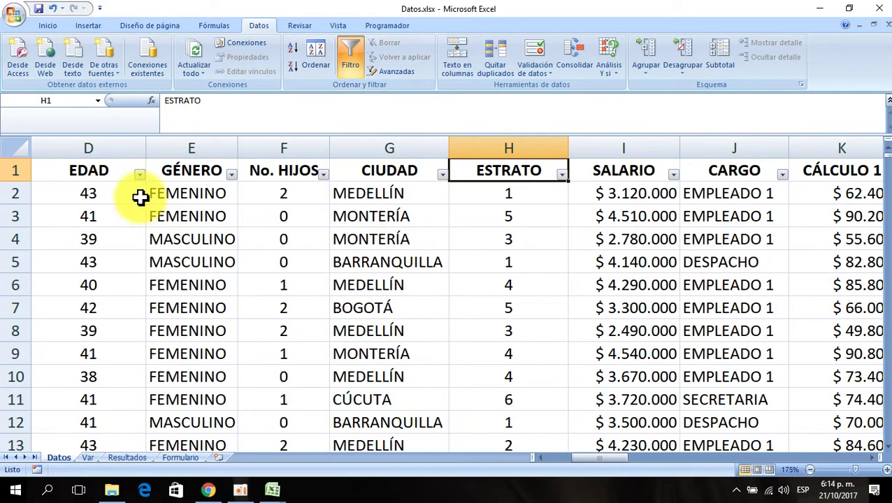
{"action": "key", "text": "Left"}
{"action": "key", "text": "Left"}
{"action": "key", "text": "Left"}
{"action": "key", "text": "Left"}
{"action": "key", "text": "Left"}
{"action": "key", "text": "Left"}
{"action": "key", "text": "Right"}
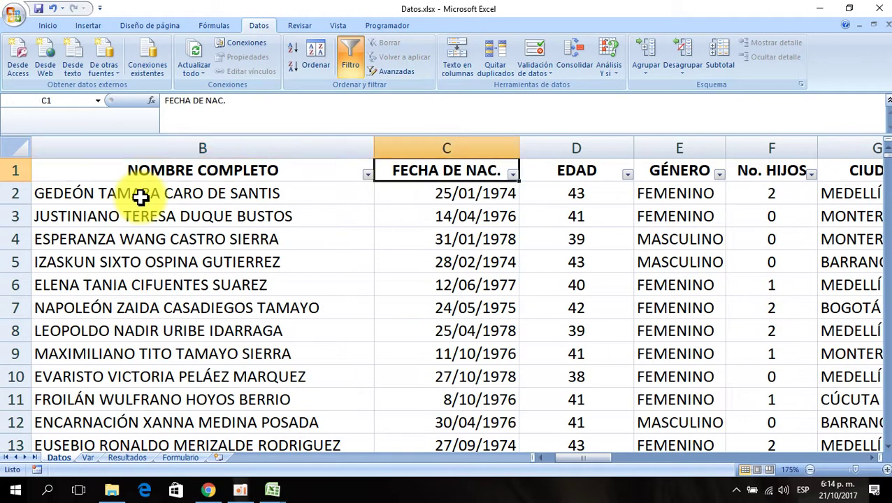
{"action": "key", "text": "Right"}
{"action": "key", "text": "Right"}
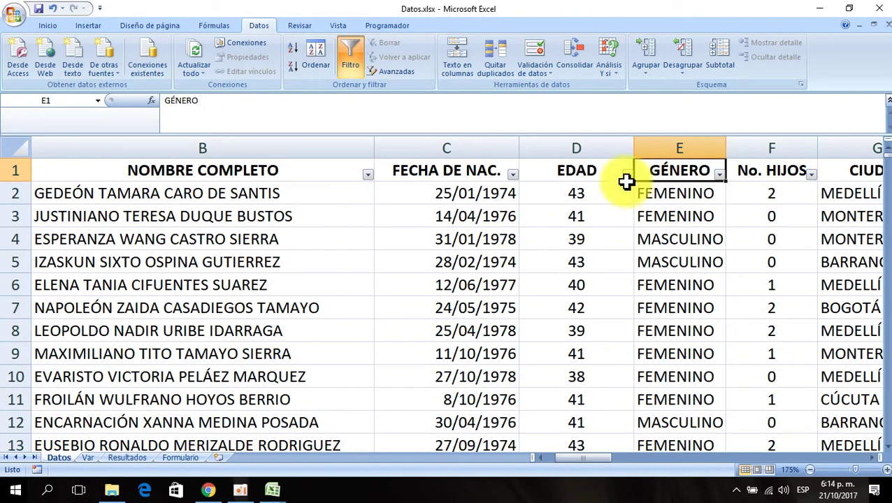
Filter EDAD to ages greater than 41, showing 2409 of 7000 records.
{"action": "left_click", "coordinate": [627, 175]}
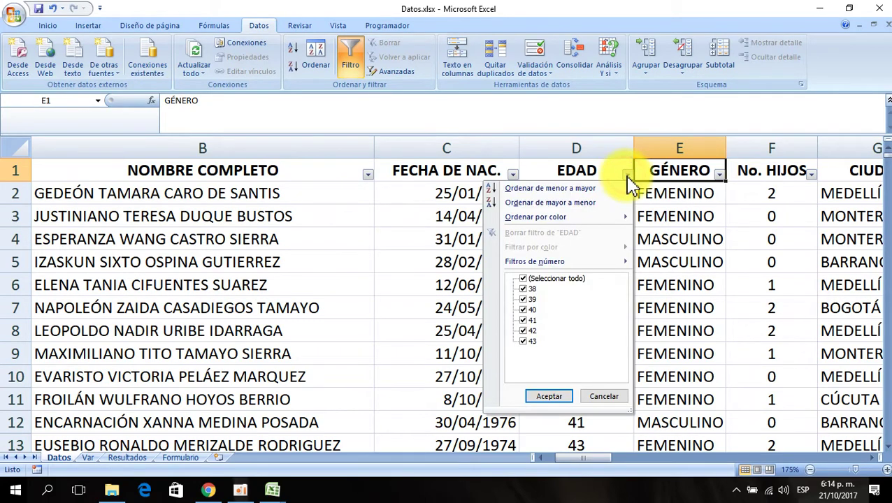
{"action": "mouse_move", "coordinate": [595, 261]}
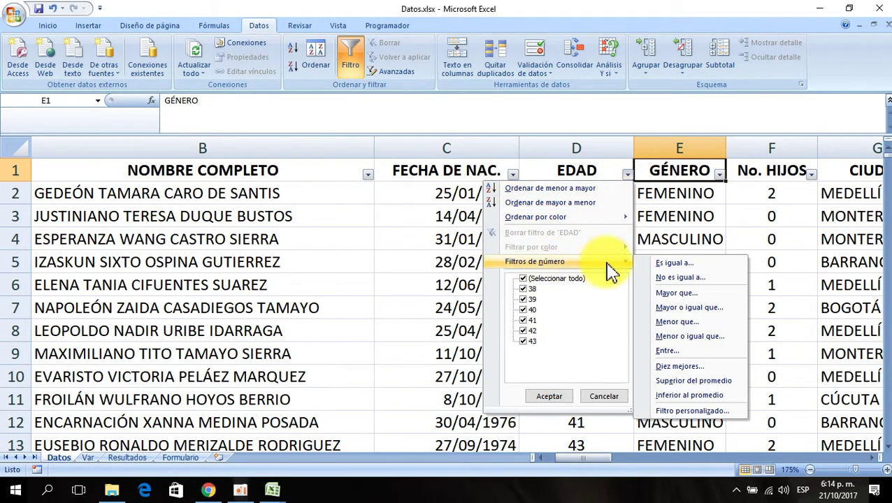
{"action": "left_click", "coordinate": [674, 293]}
{"action": "type", "text": "41"}
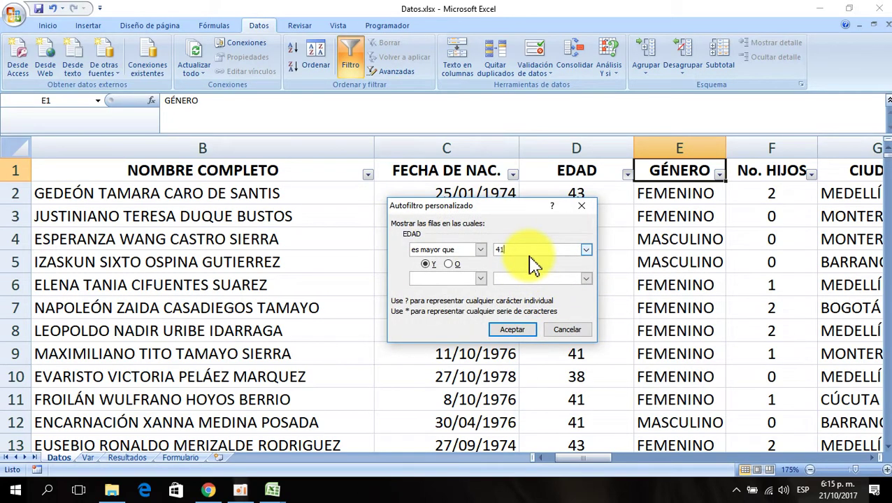
{"action": "left_click", "coordinate": [518, 334]}
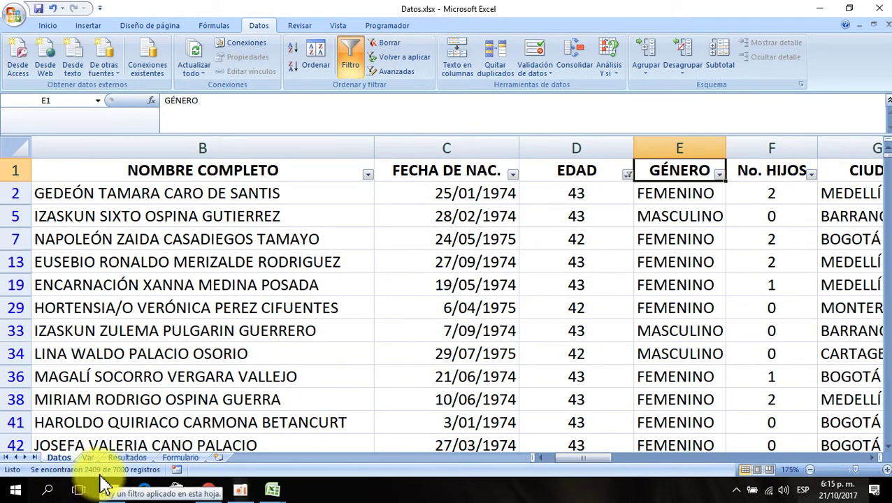
{"action": "left_click", "coordinate": [873, 458]}
{"action": "left_click", "coordinate": [874, 458]}
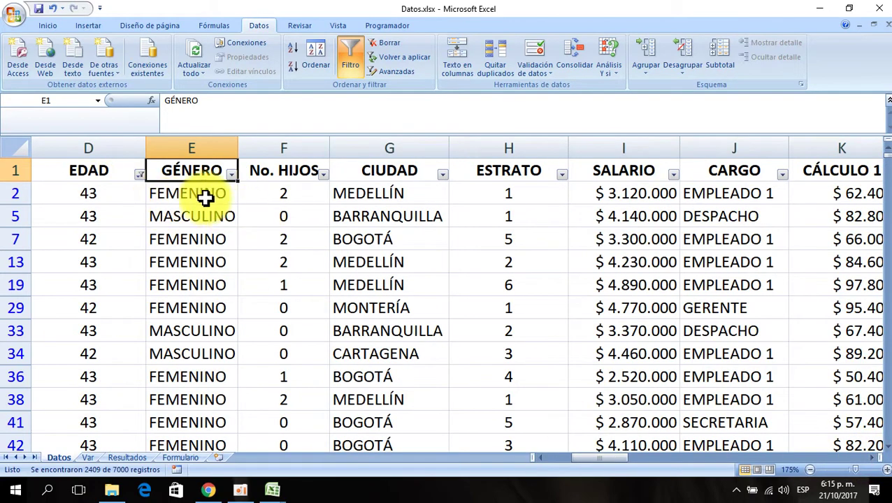
{"action": "left_click", "coordinate": [231, 175]}
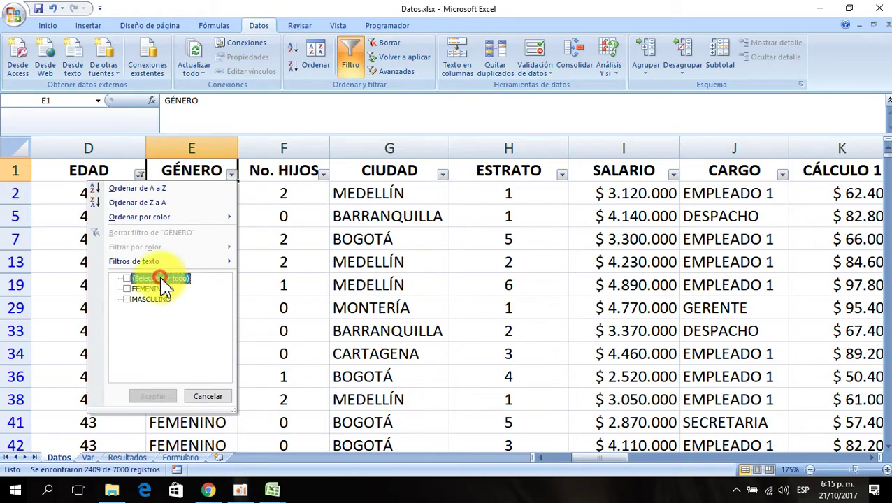
Filter GÉNERO to MASCULINO and No. HIJOS to 0.
{"action": "left_click", "coordinate": [143, 299]}
{"action": "left_click", "coordinate": [159, 396]}
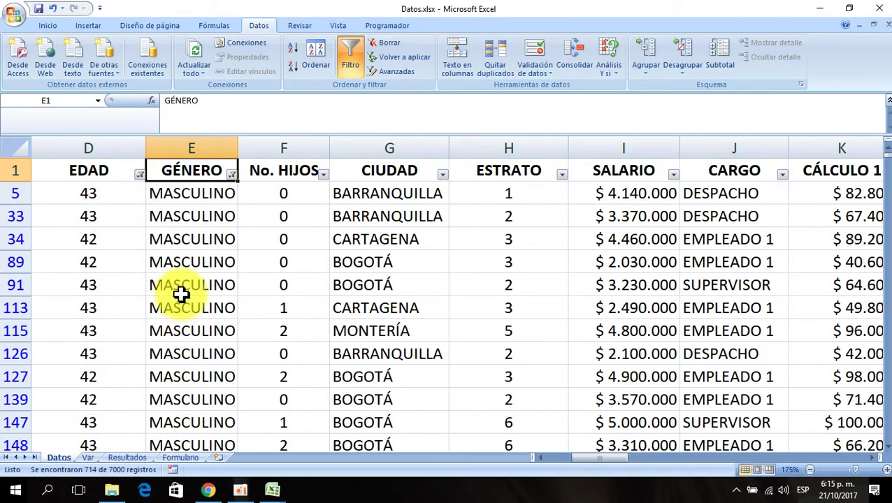
{"action": "left_click", "coordinate": [323, 173]}
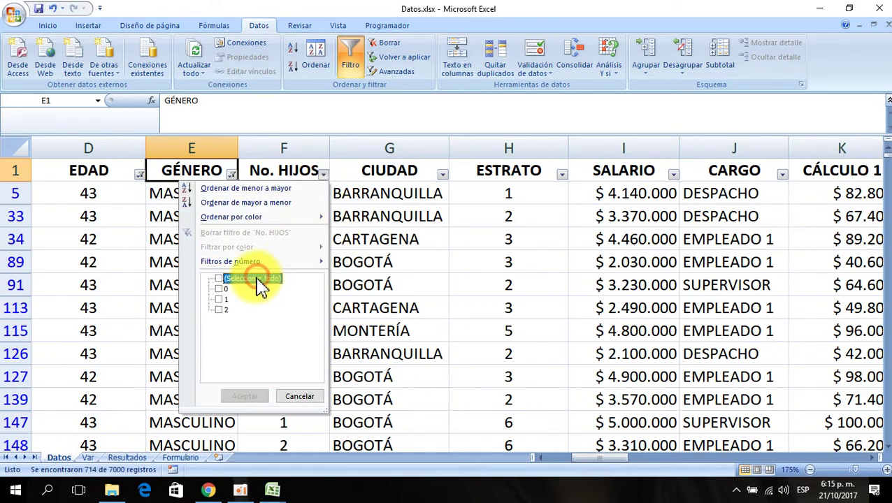
{"action": "left_click", "coordinate": [219, 288]}
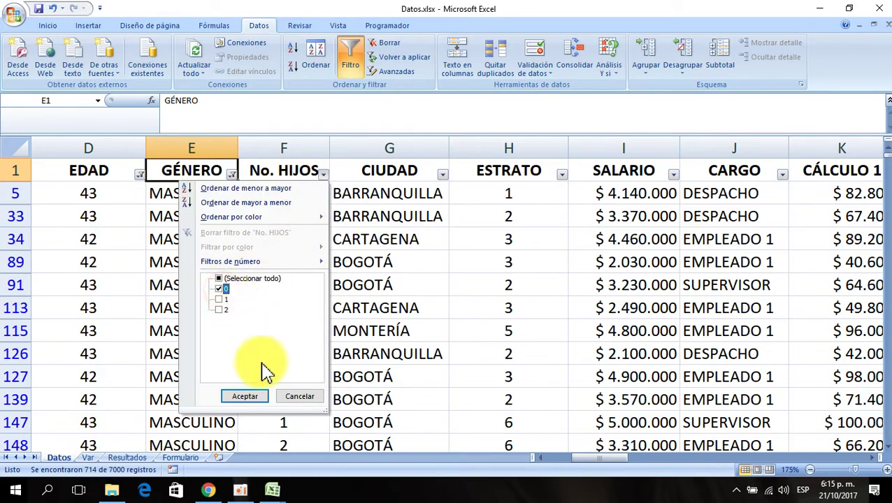
{"action": "left_click", "coordinate": [246, 397]}
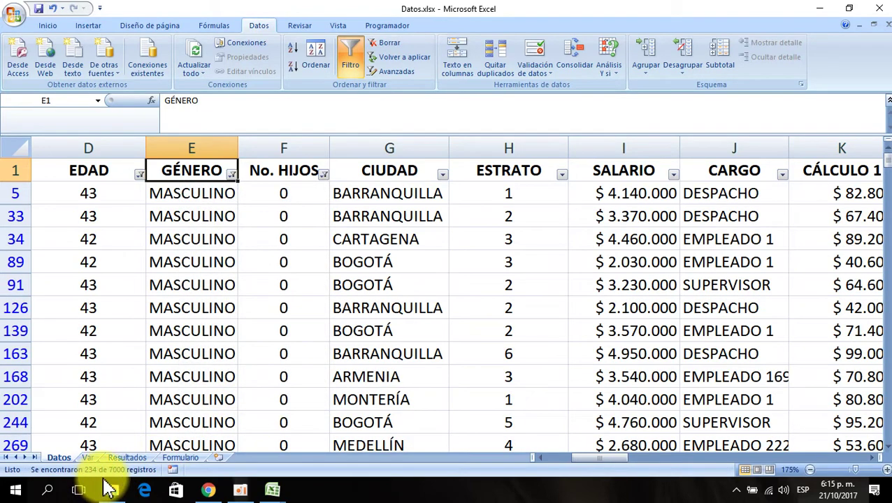
Filter CIUDAD to BOGOTÁ and ESTRATO to 3, leaving 20 records.
{"action": "left_click", "coordinate": [443, 175]}
{"action": "left_click", "coordinate": [363, 279]}
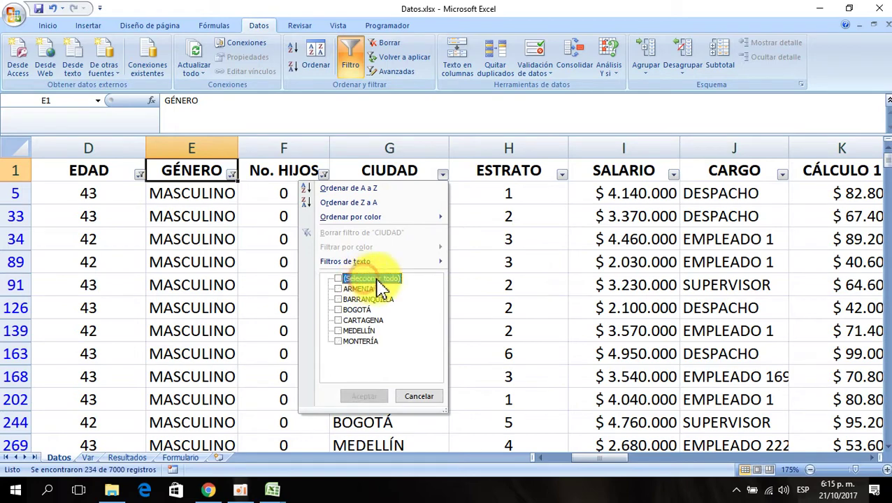
{"action": "left_click", "coordinate": [357, 310]}
{"action": "left_click", "coordinate": [364, 396]}
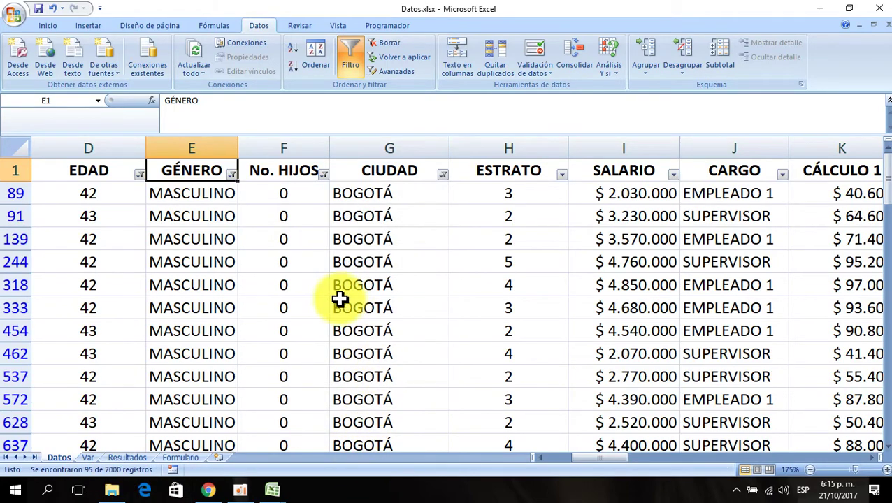
{"action": "left_click", "coordinate": [563, 175]}
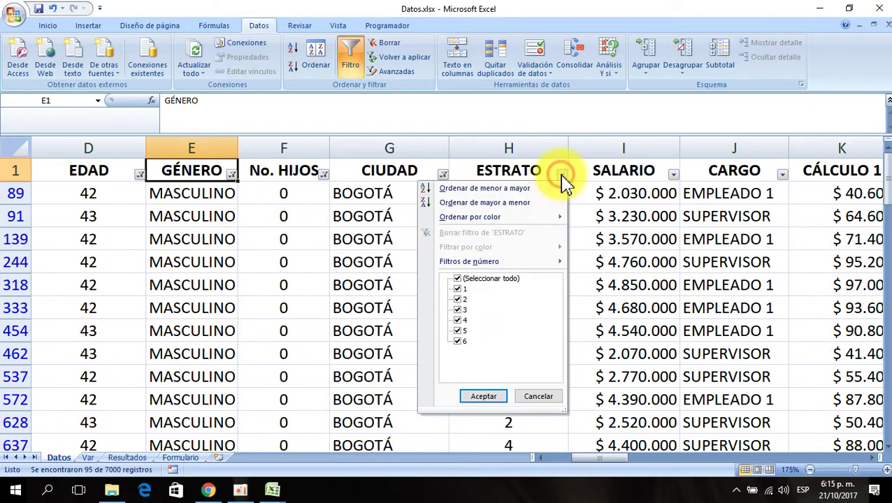
{"action": "left_click", "coordinate": [458, 310]}
{"action": "left_click", "coordinate": [483, 397]}
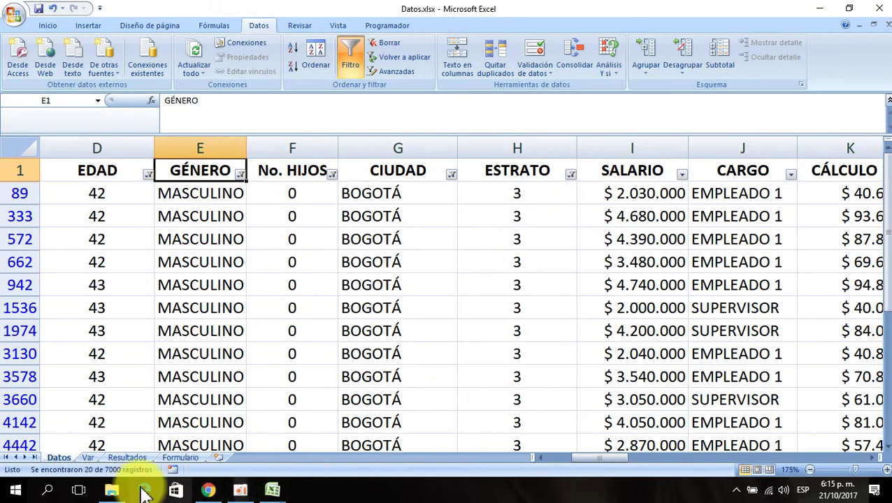
Filter SALARIO to values greater than 3000000.
{"action": "left_click", "coordinate": [874, 457]}
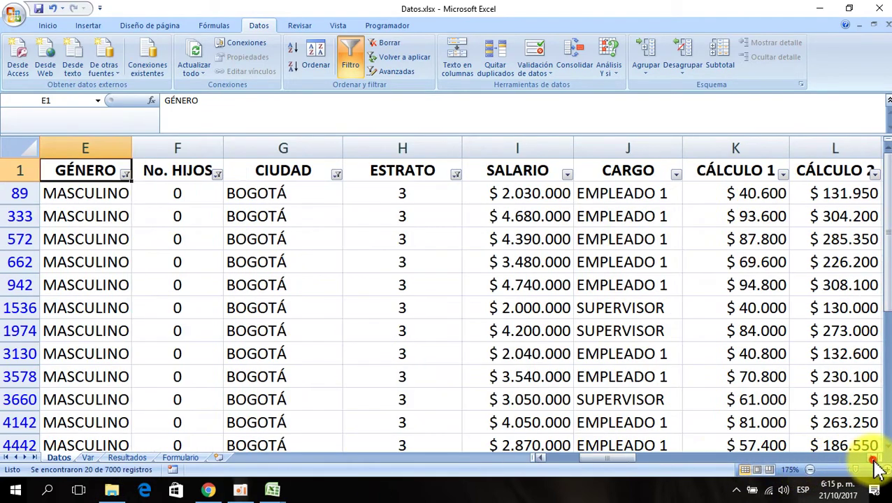
{"action": "left_click", "coordinate": [873, 457]}
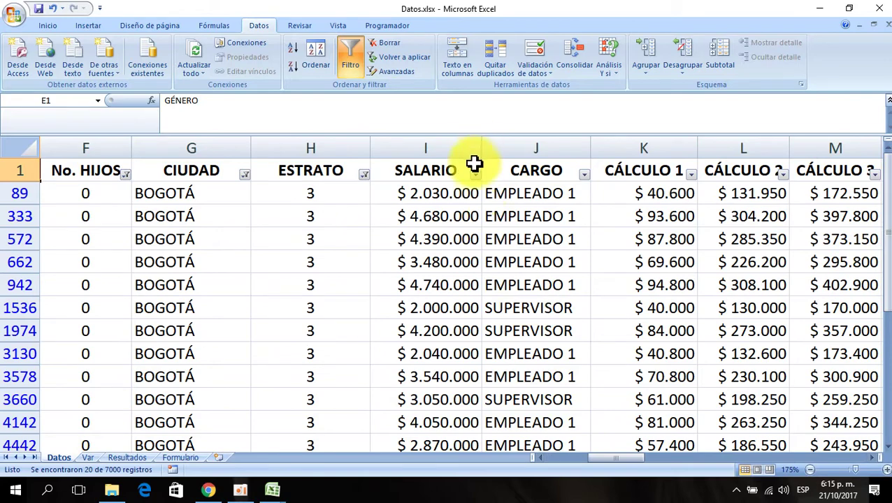
{"action": "left_click", "coordinate": [475, 174]}
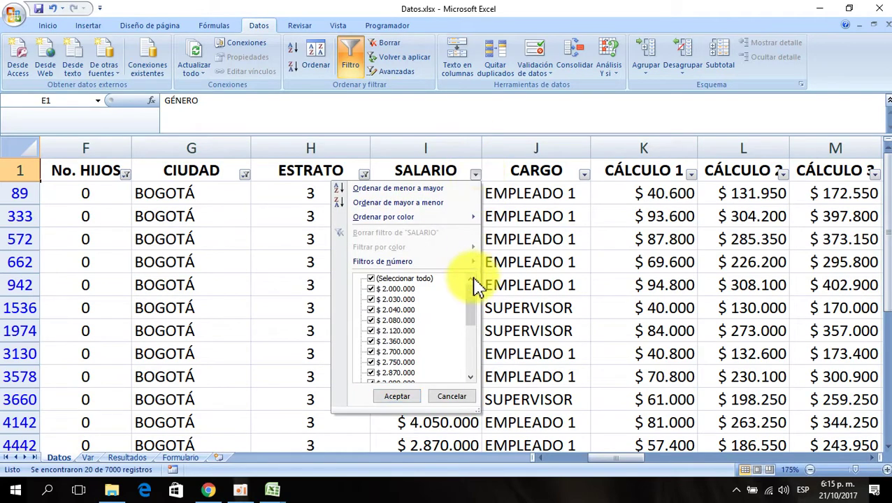
{"action": "mouse_move", "coordinate": [408, 261]}
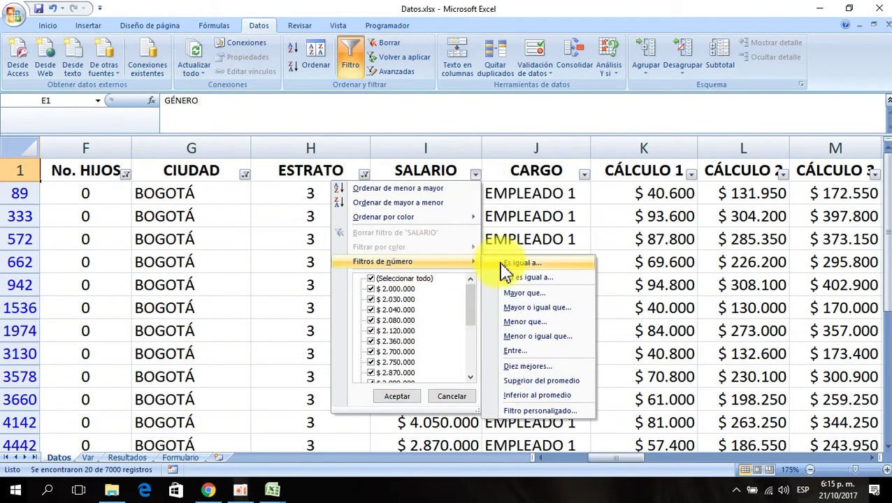
{"action": "left_click", "coordinate": [531, 294]}
{"action": "type", "text": "3000000"}
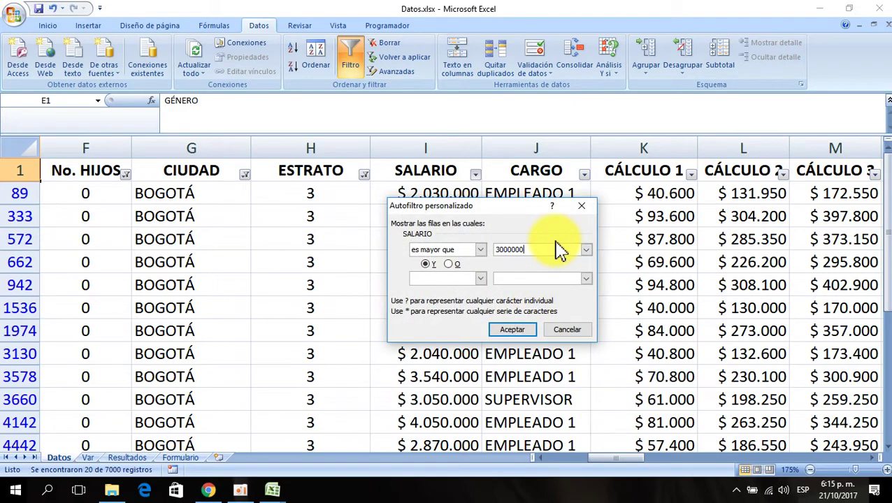
{"action": "left_click", "coordinate": [513, 330]}
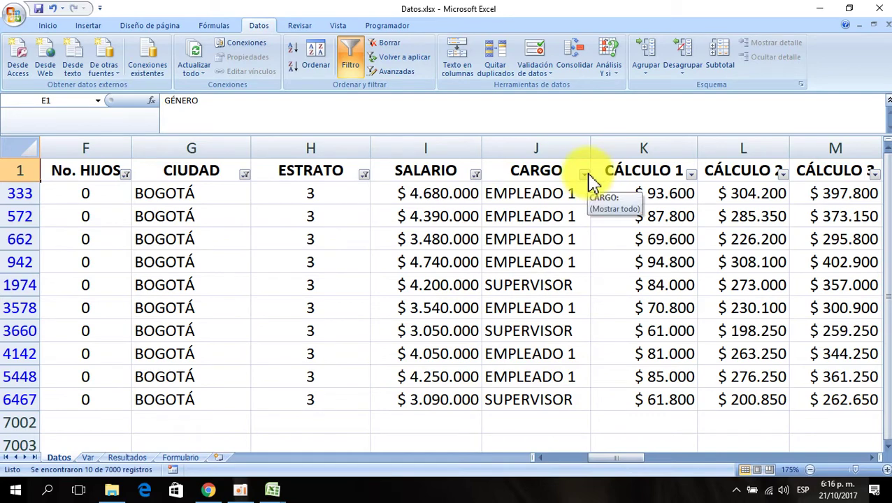
Filter CARGO to EMPLEADO 1 only, leaving 7 records.
{"action": "left_click", "coordinate": [584, 174]}
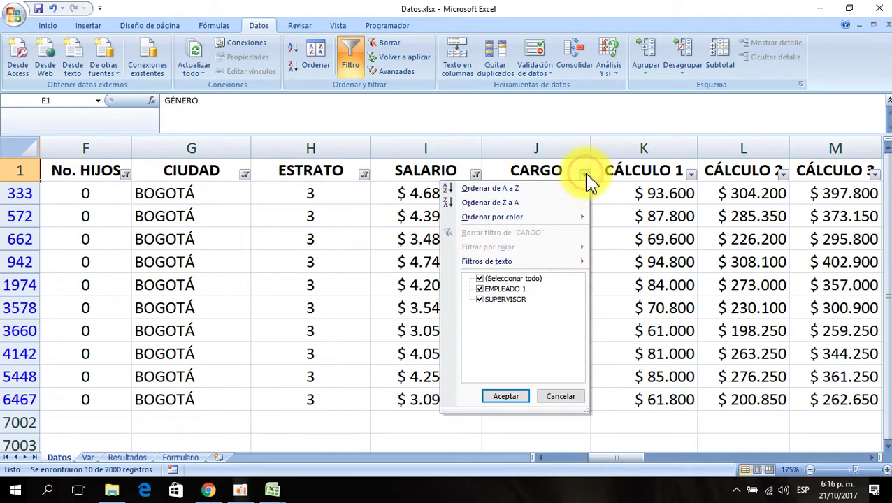
{"action": "left_click", "coordinate": [513, 279]}
{"action": "left_click", "coordinate": [505, 289]}
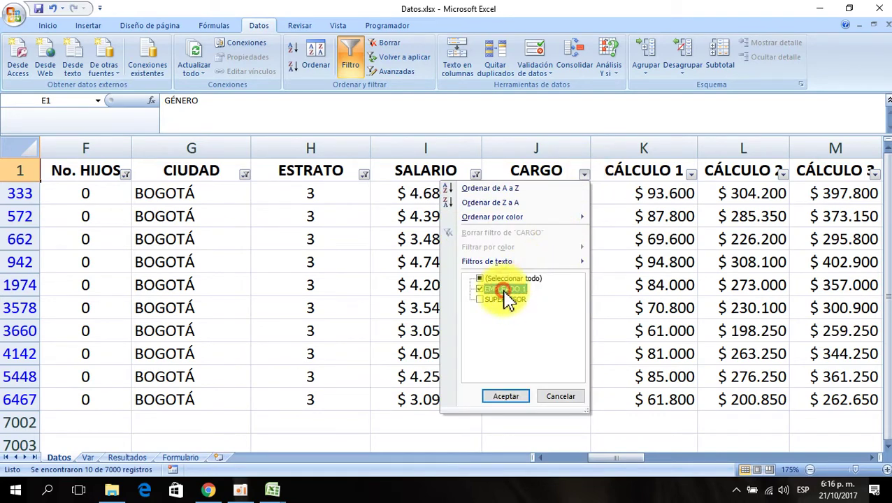
{"action": "left_click", "coordinate": [510, 397]}
{"action": "left_click", "coordinate": [258, 254]}
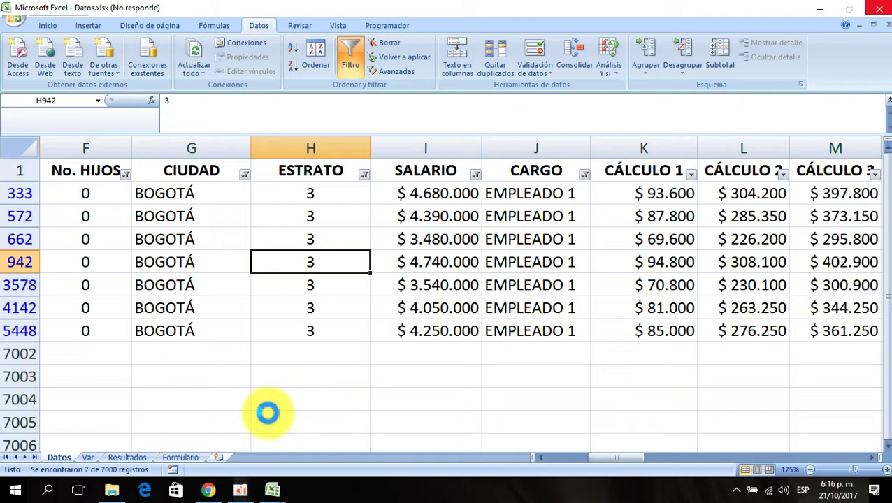
Insert a new worksheet and rename its Hoja7 tab to Filtros.
{"action": "left_click", "coordinate": [240, 493]}
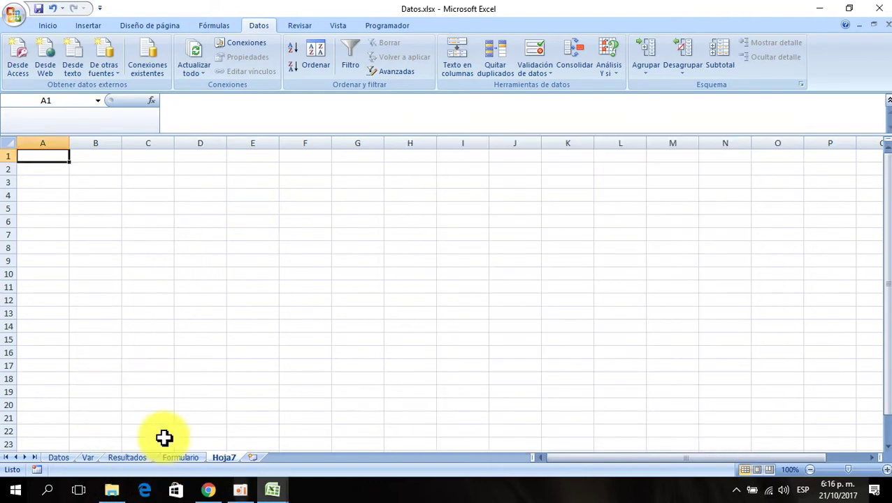
{"action": "double_click", "coordinate": [225, 457]}
{"action": "type", "text": "Filtros"}
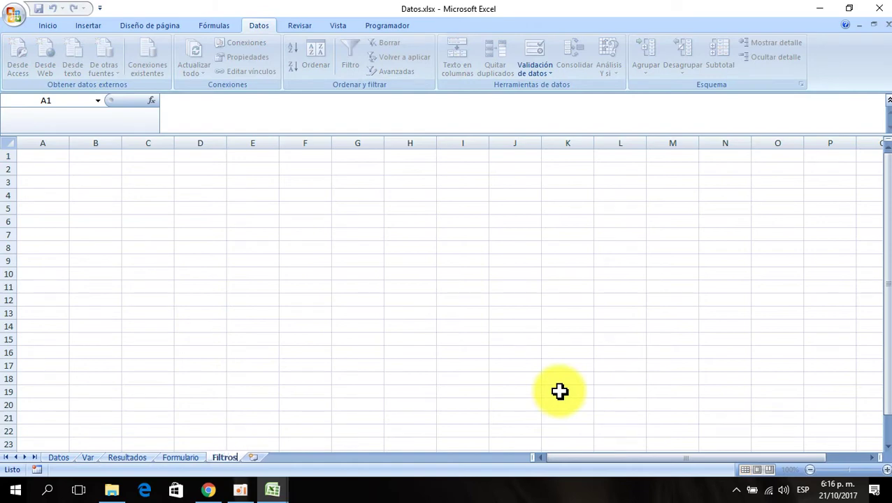
{"action": "key", "text": "Return"}
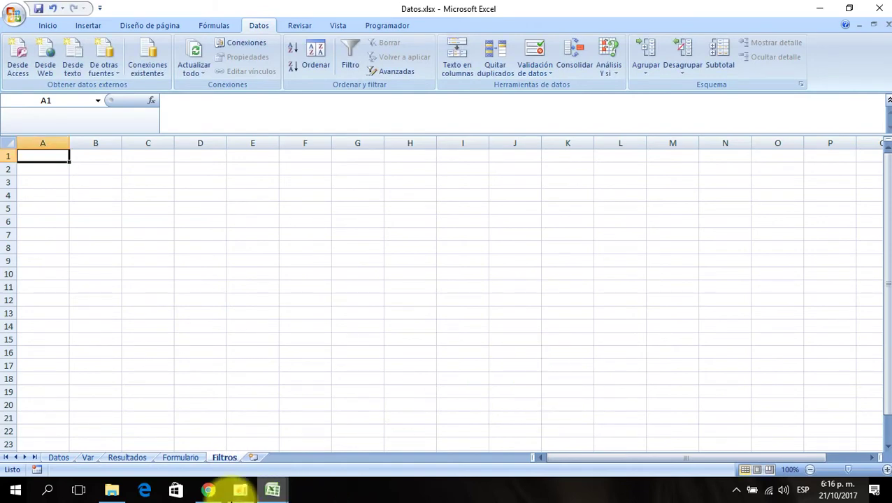
Select and copy the whole filtered table on the Datos sheet.
{"action": "left_click", "coordinate": [59, 458]}
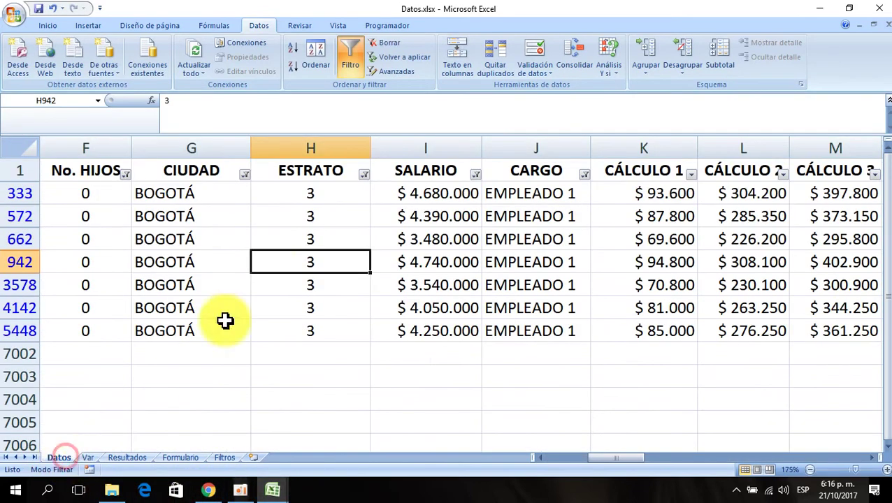
{"action": "left_click", "coordinate": [209, 221]}
{"action": "left_click", "coordinate": [374, 253]}
{"action": "left_click", "coordinate": [478, 211]}
{"action": "left_click", "coordinate": [456, 256]}
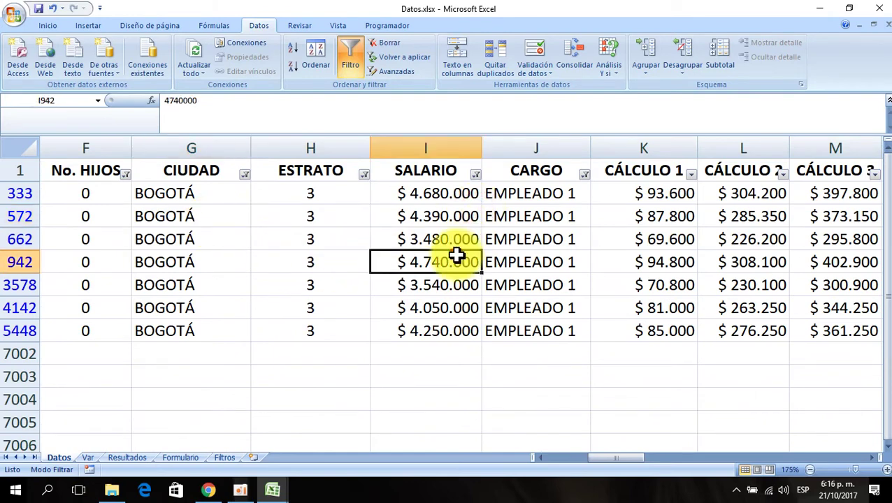
{"action": "key", "text": "ctrl+a"}
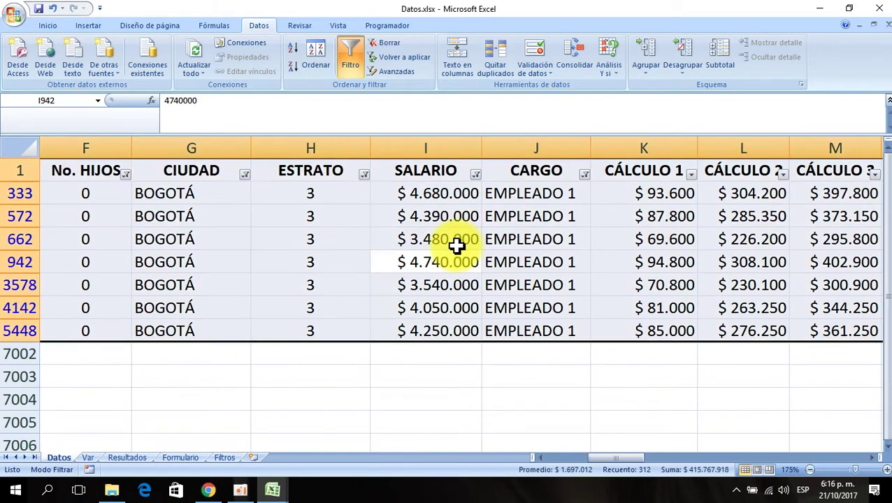
{"action": "key", "text": "ctrl+c"}
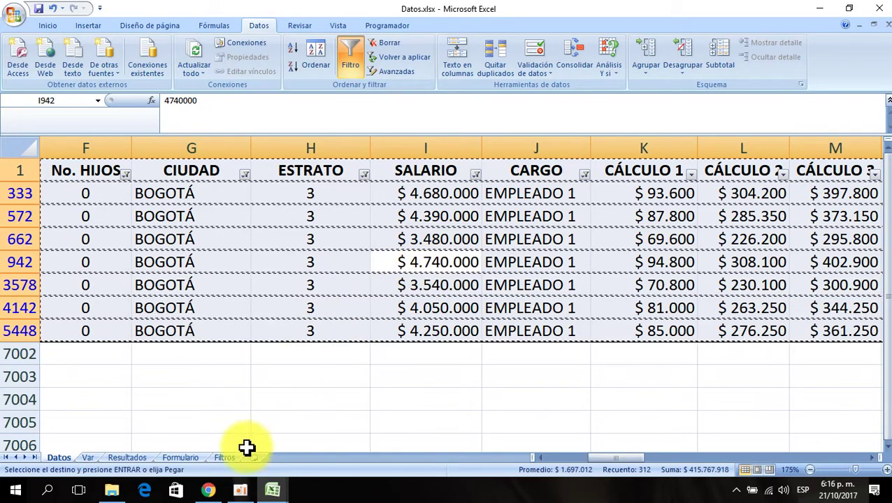
Paste the 7 records at A1 of Filtros, then return to Datos.
{"action": "left_click", "coordinate": [224, 457]}
{"action": "key", "text": "ctrl+v"}
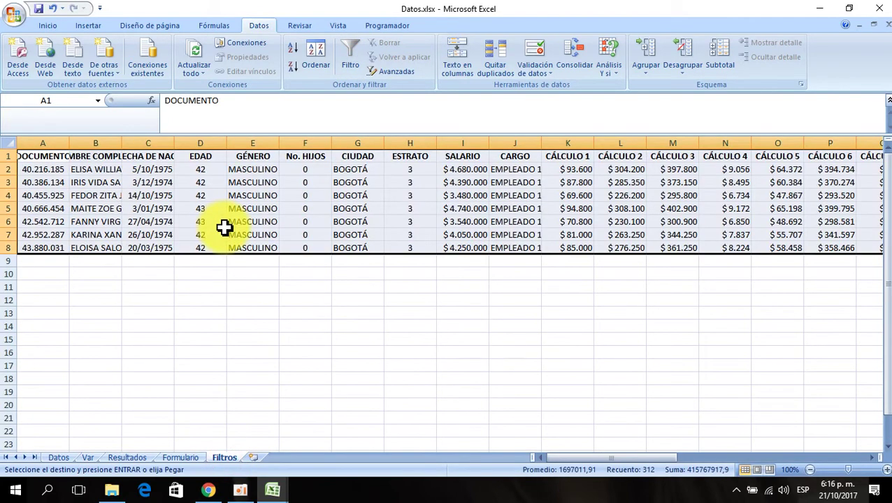
{"action": "left_click", "coordinate": [223, 315]}
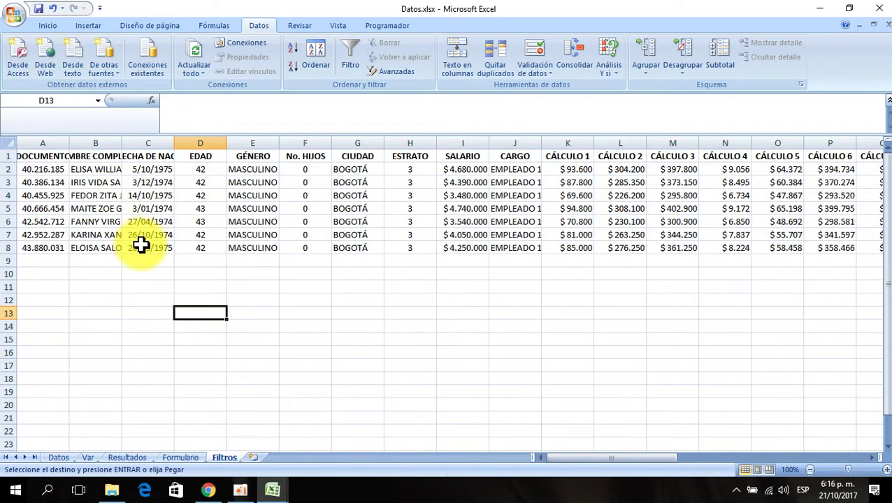
{"action": "left_click_drag", "start_coordinate": [143, 248], "coordinate": [145, 163]}
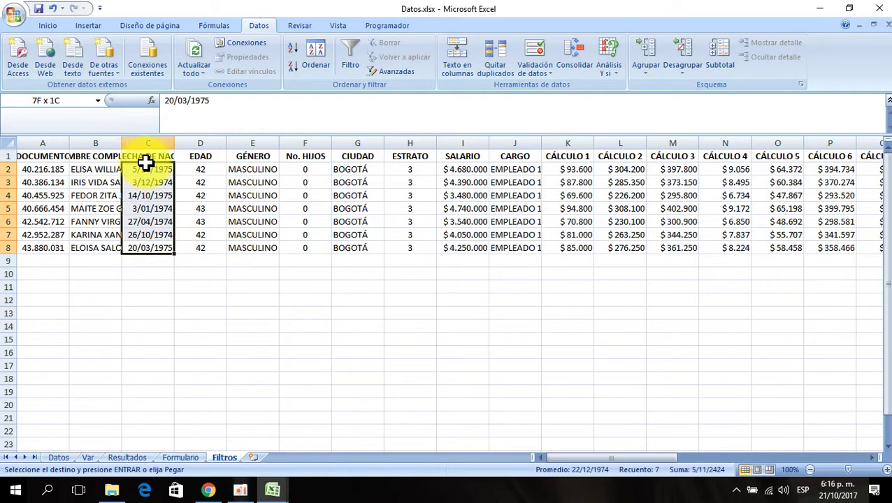
{"action": "left_click", "coordinate": [148, 285]}
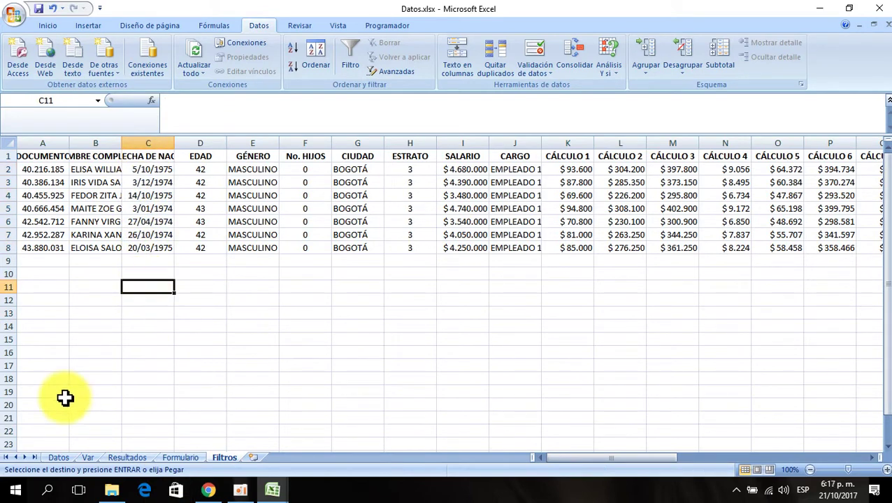
{"action": "left_click", "coordinate": [60, 459]}
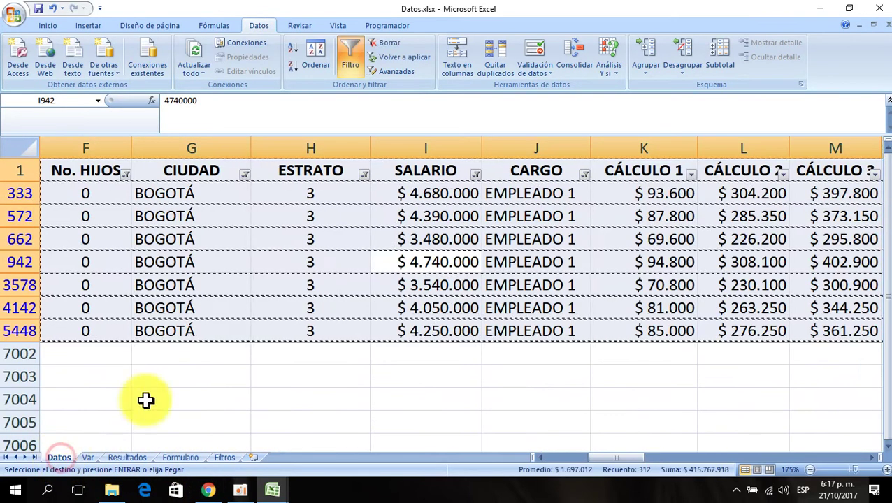
Clear every filter on the Datos table and move along row 2 to column AN.
{"action": "left_click", "coordinate": [385, 46]}
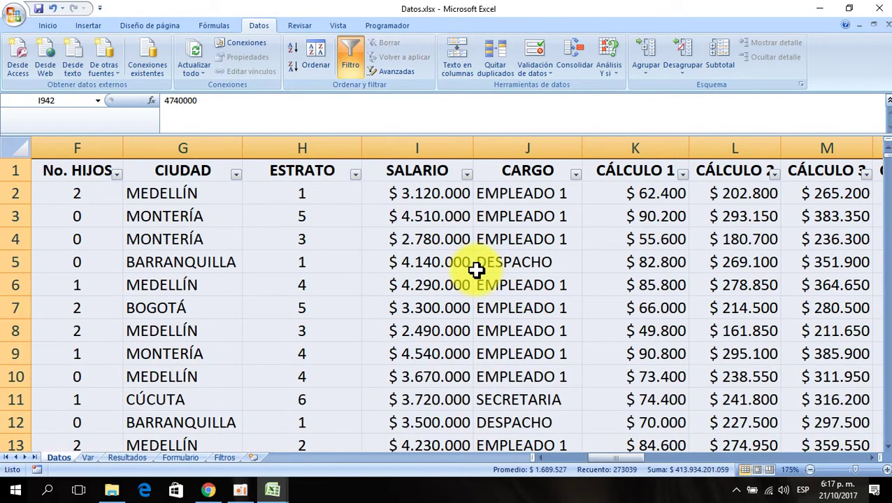
{"action": "left_click", "coordinate": [339, 283]}
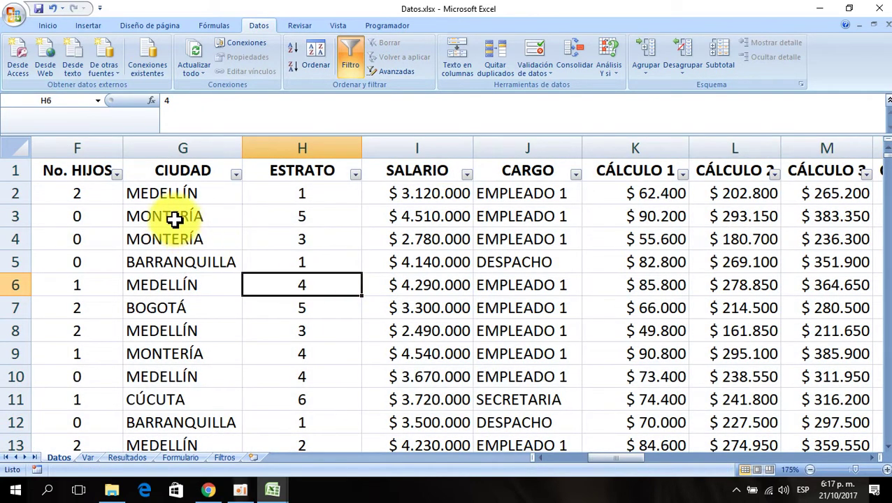
{"action": "left_click", "coordinate": [183, 194]}
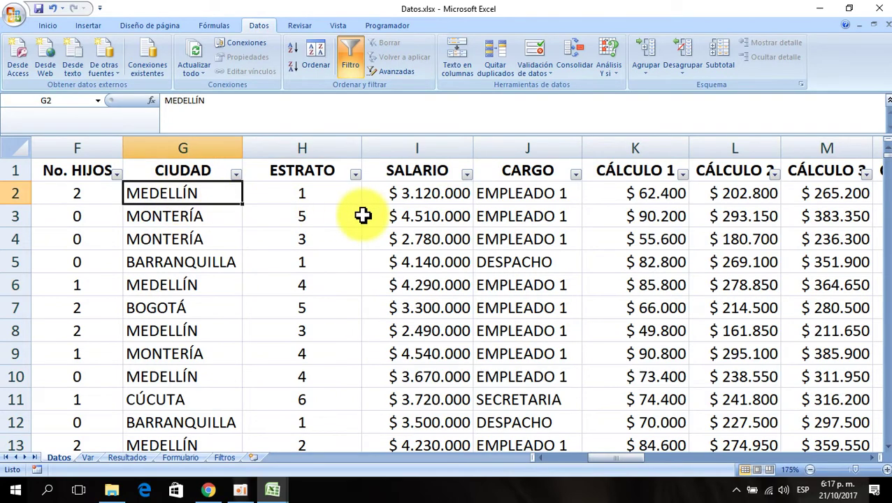
{"action": "key", "text": "ctrl+Right"}
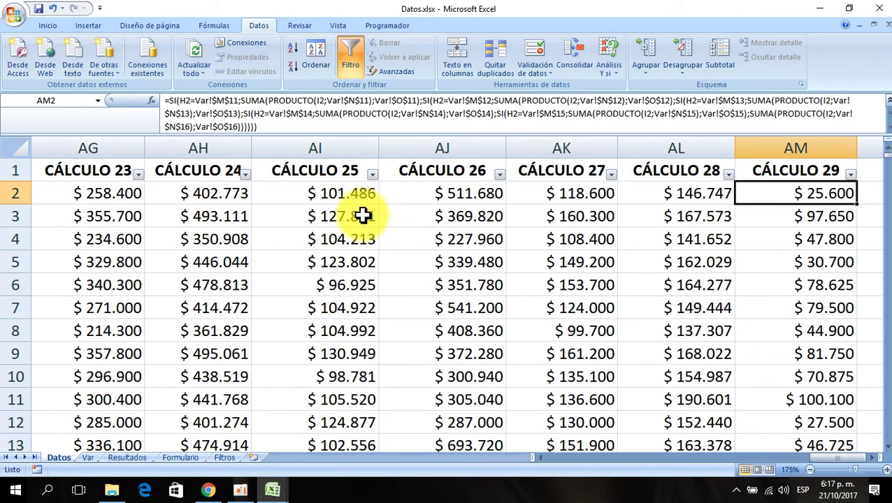
{"action": "key", "text": "Left"}
{"action": "key", "text": "Left"}
{"action": "key", "text": "Left"}
{"action": "key", "text": "Left"}
{"action": "key", "text": "Left"}
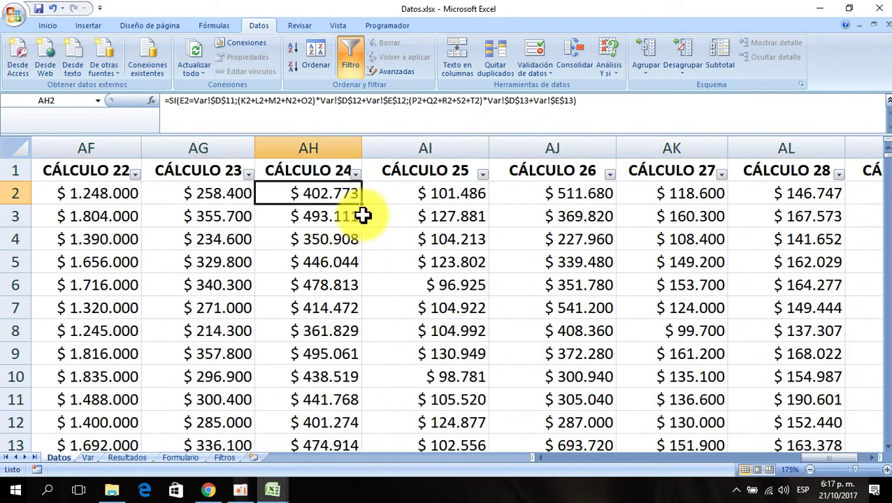
{"action": "key", "text": "Right"}
{"action": "key", "text": "Right"}
{"action": "key", "text": "Right"}
{"action": "key", "text": "Right"}
{"action": "key", "text": "Right"}
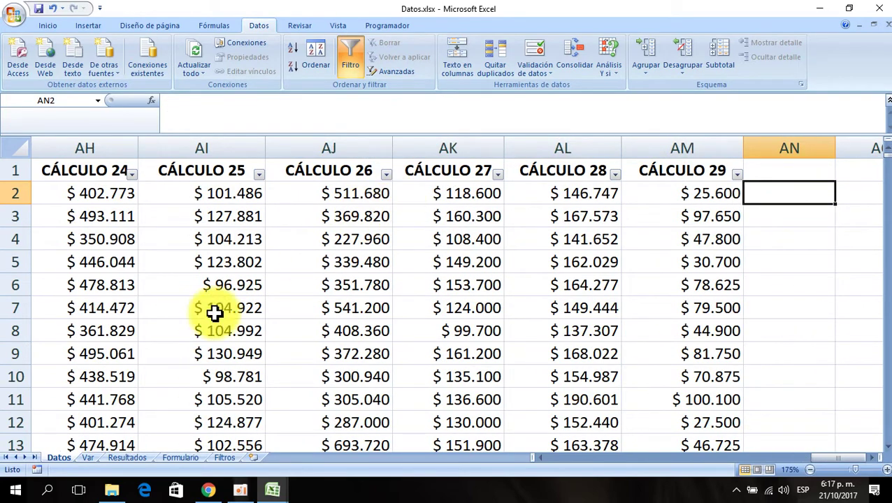
Filter CÁLCULO 29 to values less than 30000.
{"action": "left_click", "coordinate": [740, 175]}
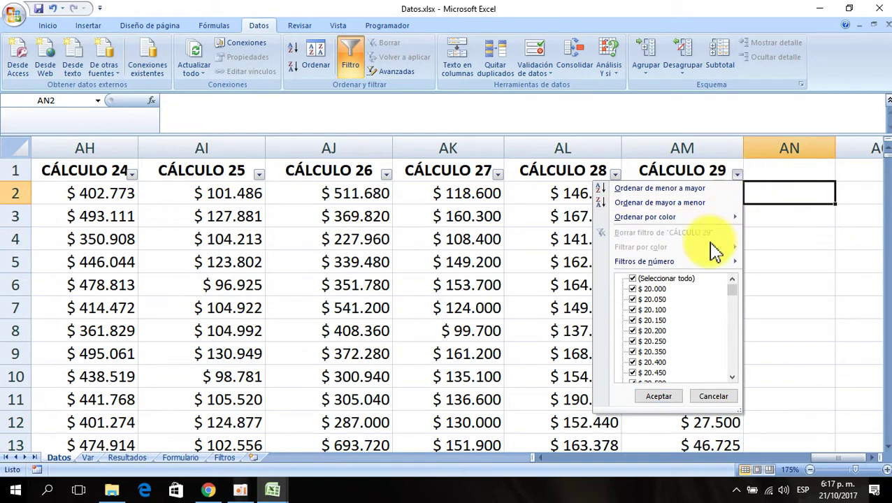
{"action": "mouse_move", "coordinate": [665, 264]}
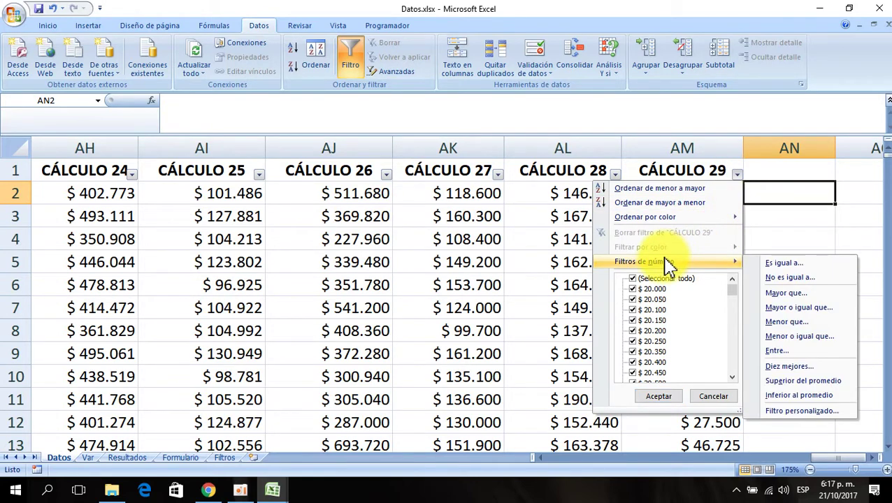
{"action": "left_click", "coordinate": [788, 322]}
{"action": "type", "text": "30000"}
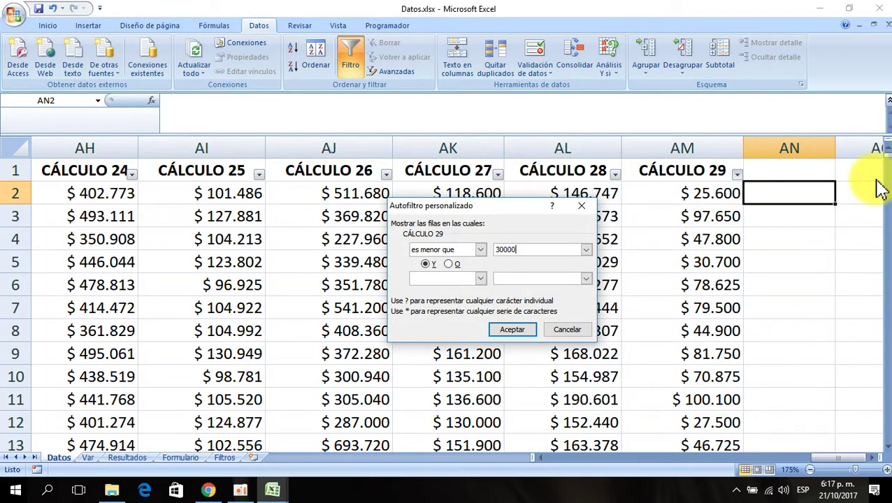
{"action": "left_click", "coordinate": [512, 331]}
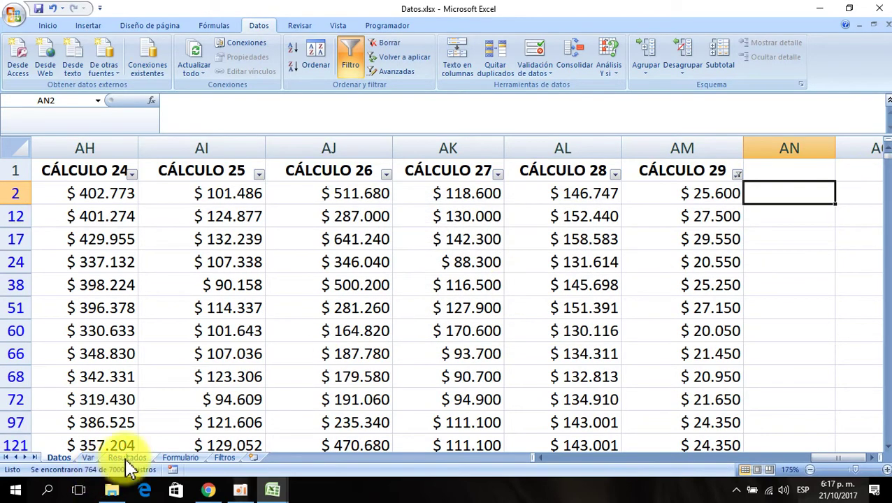
Check the calculation columns' formulas, then tick only $ 0 in the CÁLCULO 19 filter.
{"action": "key", "text": "Left"}
{"action": "key", "text": "Left"}
{"action": "key", "text": "Left"}
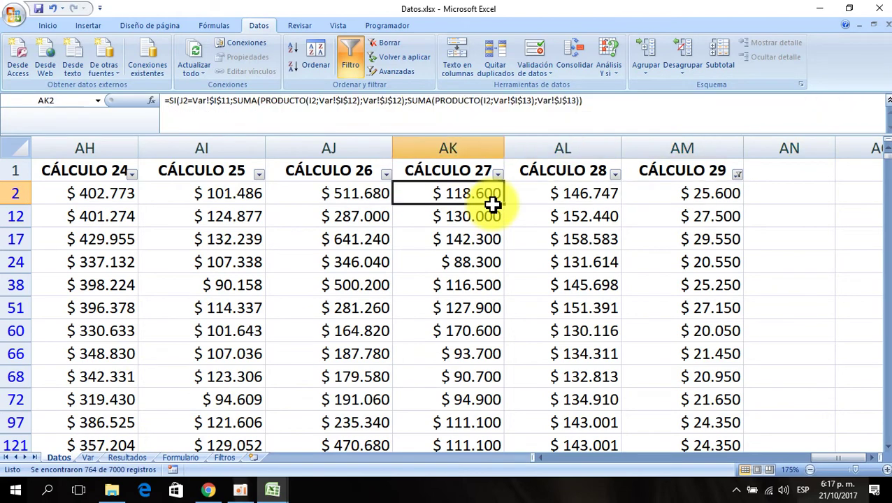
{"action": "key", "text": "Left"}
{"action": "key", "text": "Left"}
{"action": "key", "text": "Left"}
{"action": "key", "text": "Left"}
{"action": "key", "text": "Left"}
{"action": "key", "text": "Left"}
{"action": "key", "text": "Right"}
{"action": "key", "text": "Right"}
{"action": "key", "text": "Right"}
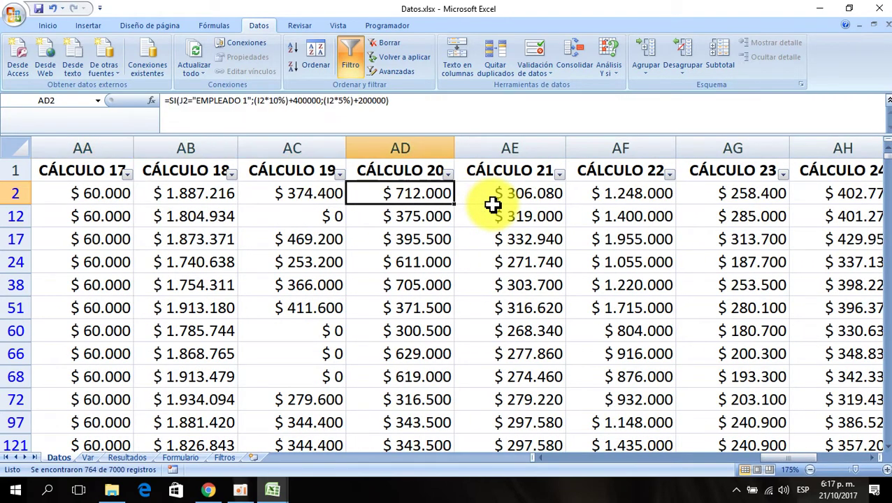
{"action": "key", "text": "Left"}
{"action": "key", "text": "Left"}
{"action": "key", "text": "Left"}
{"action": "key", "text": "Left"}
{"action": "key", "text": "Left"}
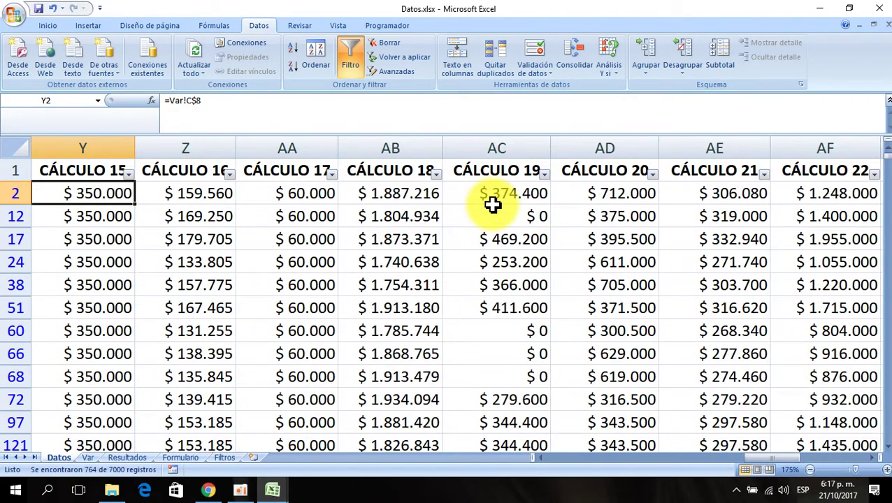
{"action": "key", "text": "Right"}
{"action": "key", "text": "Right"}
{"action": "key", "text": "Right"}
{"action": "key", "text": "Right"}
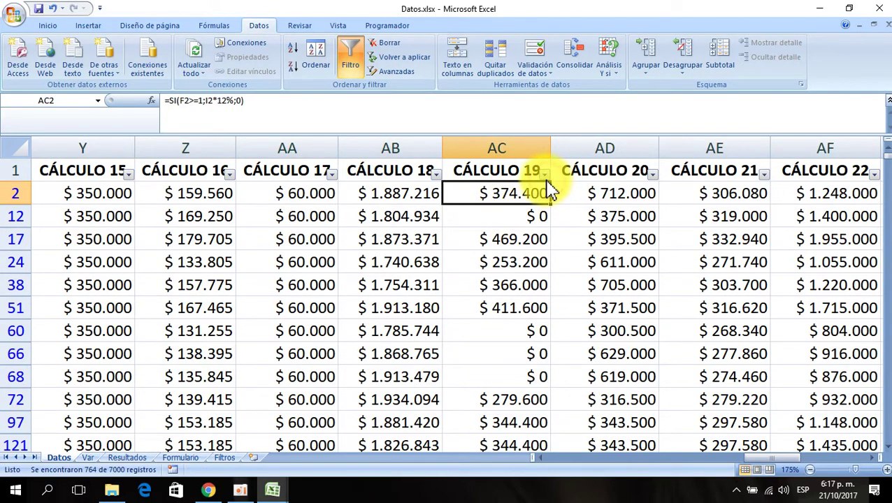
{"action": "left_click", "coordinate": [544, 174]}
{"action": "left_click", "coordinate": [482, 280]}
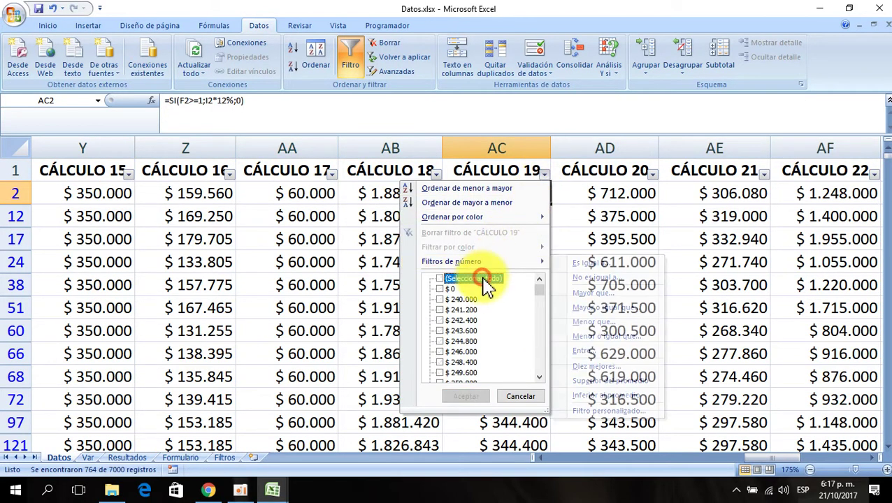
{"action": "left_click", "coordinate": [440, 289]}
Apply the $ 0 filter on CÁLCULO 19.
{"action": "left_click", "coordinate": [471, 396]}
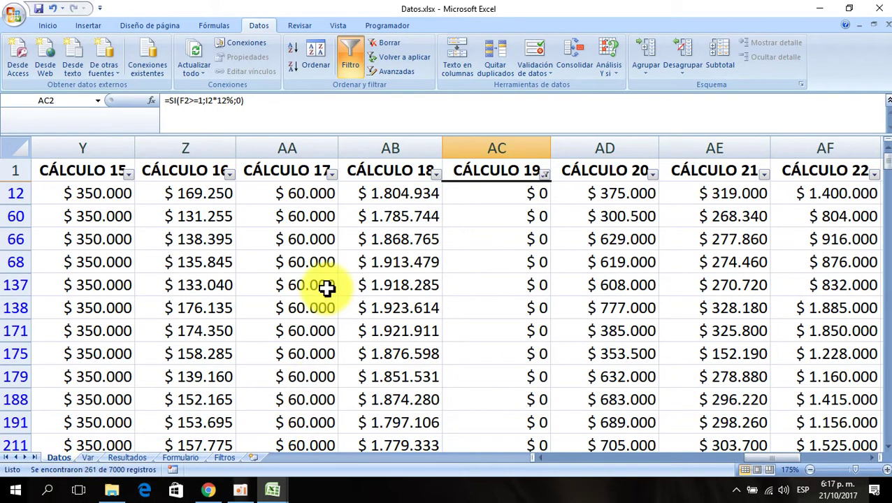
{"action": "key", "text": "Left"}
{"action": "key", "text": "Left"}
{"action": "key", "text": "Left"}
{"action": "key", "text": "Left"}
{"action": "key", "text": "Left"}
{"action": "key", "text": "Left"}
{"action": "key", "text": "Left"}
{"action": "key", "text": "Left"}
{"action": "key", "text": "Left"}
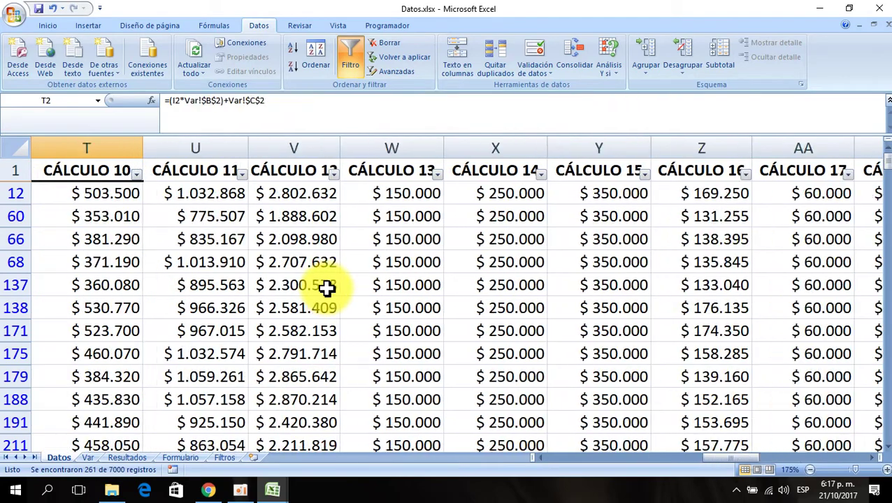
{"action": "key", "text": "Left"}
{"action": "key", "text": "Left"}
{"action": "key", "text": "Left"}
{"action": "key", "text": "Left"}
{"action": "key", "text": "Left"}
{"action": "key", "text": "Left"}
{"action": "key", "text": "Left"}
{"action": "key", "text": "Left"}
{"action": "key", "text": "Left"}
{"action": "key", "text": "Left"}
{"action": "key", "text": "Left"}
{"action": "key", "text": "Left"}
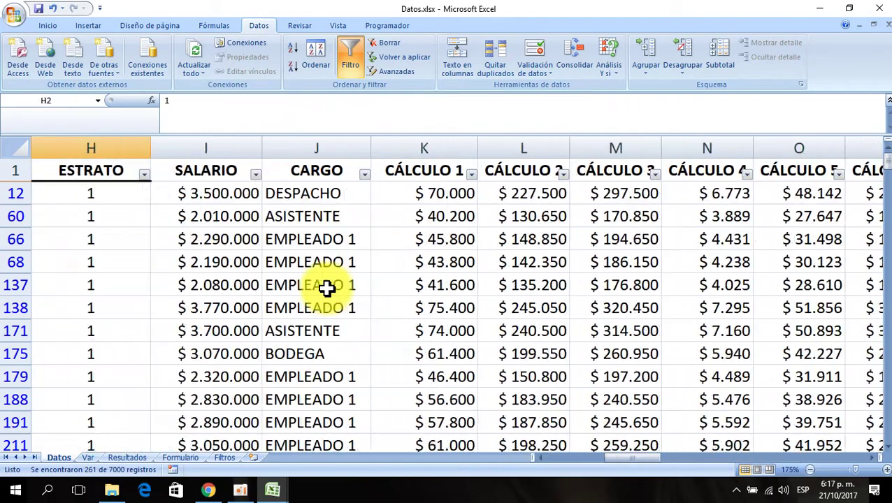
Filter CARGO to ASISTENTE only, leaving 10 of 7000 records.
{"action": "key", "text": "Right"}
{"action": "key", "text": "Right"}
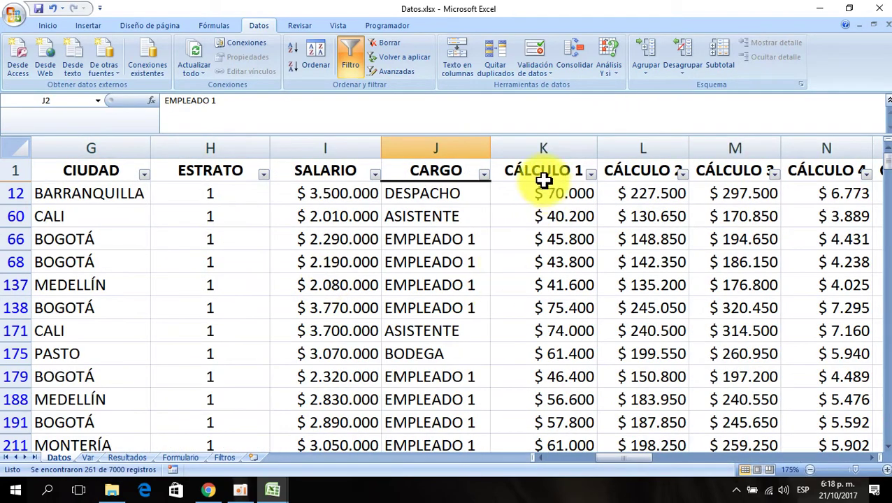
{"action": "left_click", "coordinate": [483, 174]}
{"action": "left_click", "coordinate": [399, 279]}
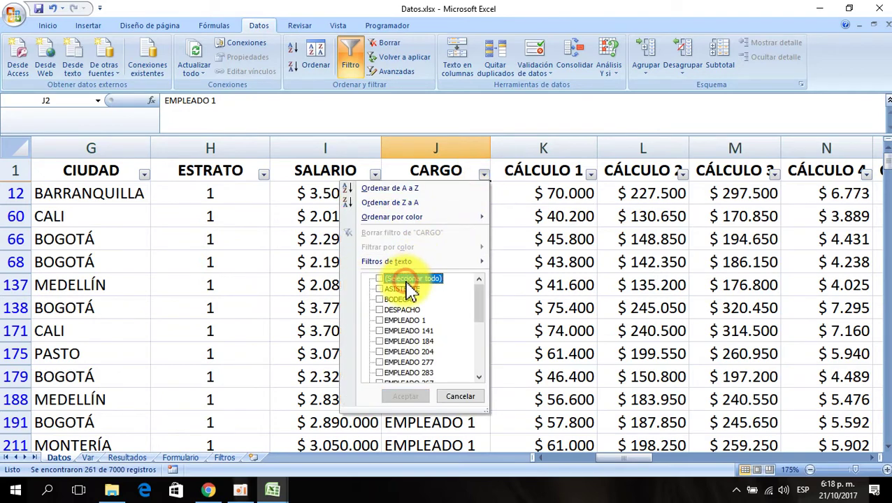
{"action": "left_click", "coordinate": [404, 289]}
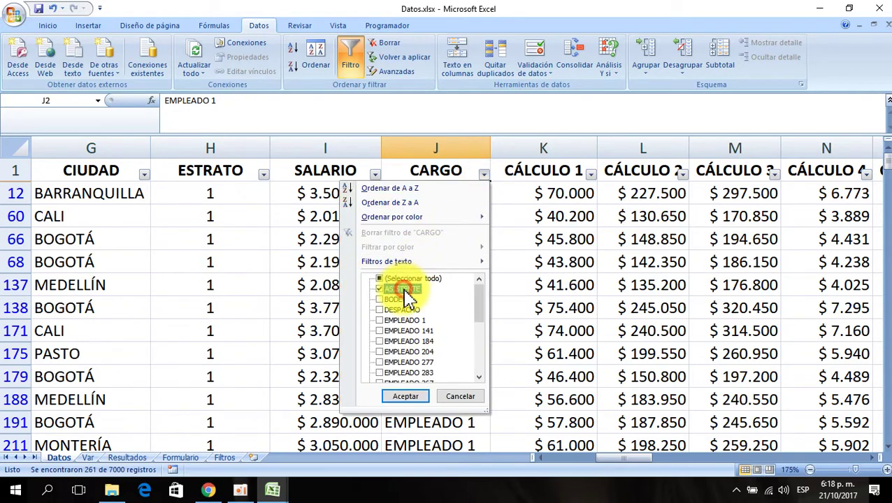
{"action": "left_click", "coordinate": [405, 397]}
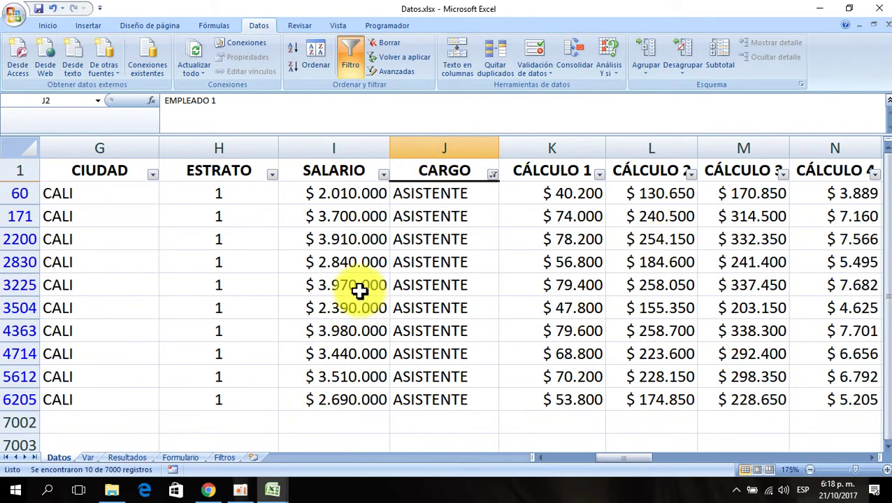
{"action": "left_click", "coordinate": [258, 266]}
Copy the filtered ASISTENTE rows and paste them into the Filtros sheet at A11.
{"action": "key", "text": "ctrl+a"}
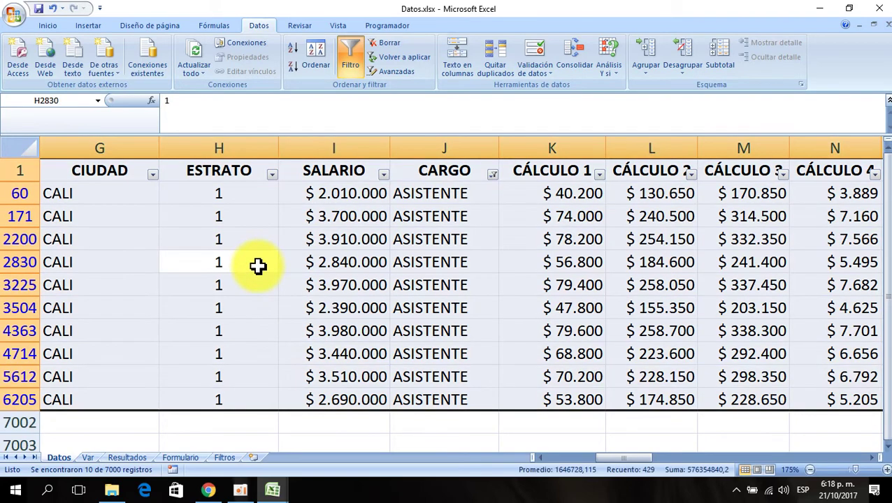
{"action": "key", "text": "ctrl+c"}
{"action": "left_click", "coordinate": [224, 458]}
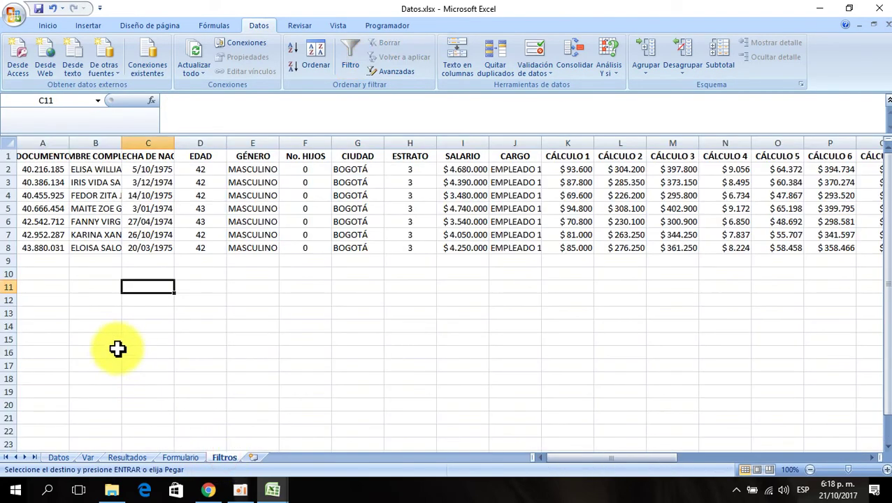
{"action": "left_click", "coordinate": [40, 287]}
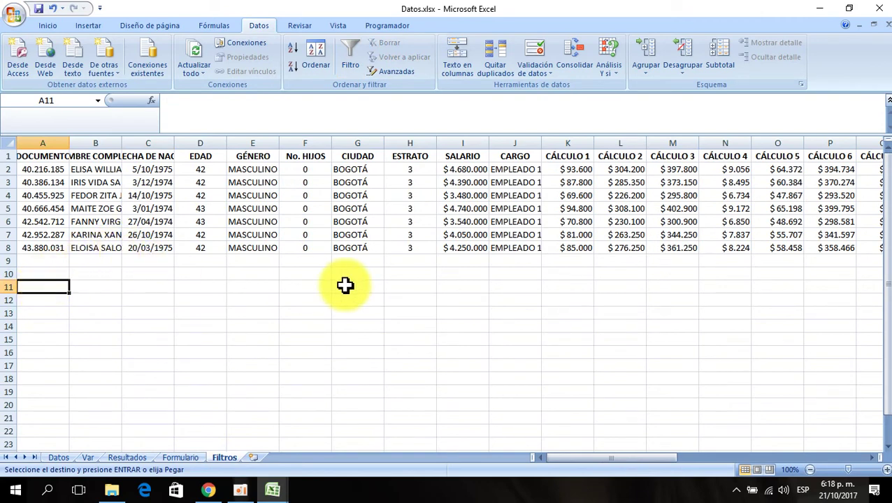
{"action": "key", "text": "ctrl+v"}
Go back to Datos and switch filtering off entirely.
{"action": "left_click", "coordinate": [334, 266]}
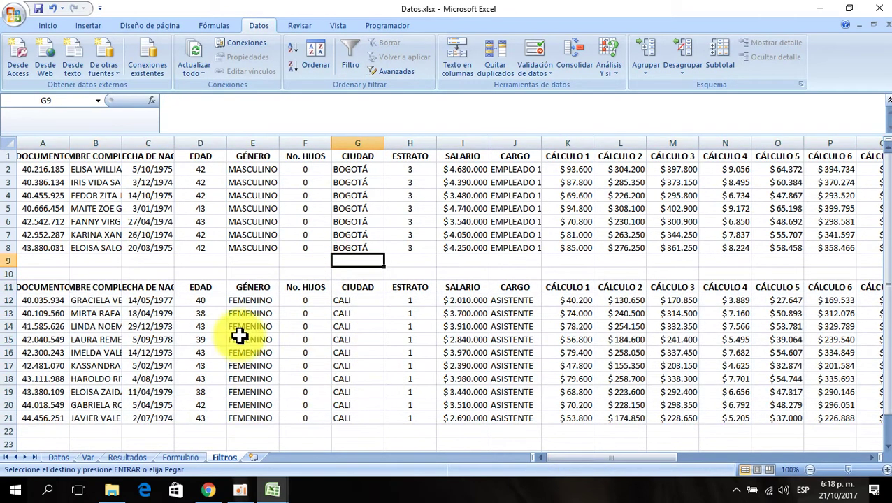
{"action": "left_click", "coordinate": [62, 455]}
{"action": "left_click", "coordinate": [349, 57]}
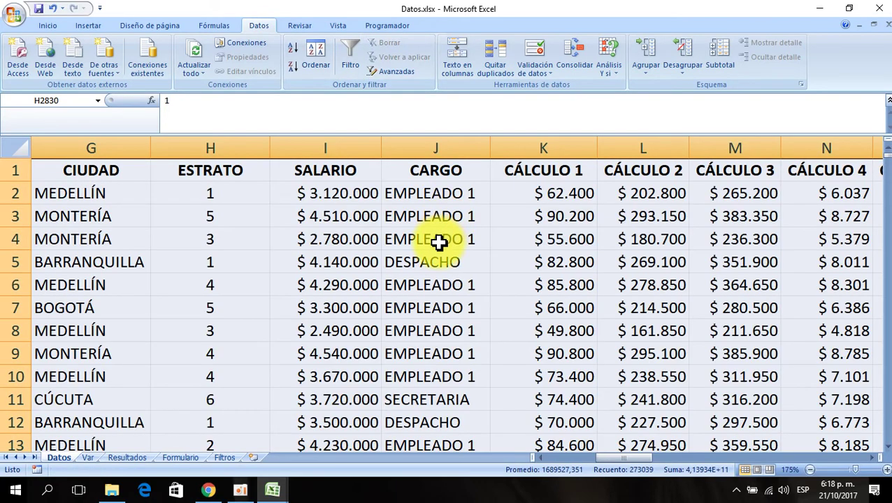
Start a new pivot table from Insertar, using Datos!$A$1:$AM$7001 as the source.
{"action": "left_click", "coordinate": [438, 242]}
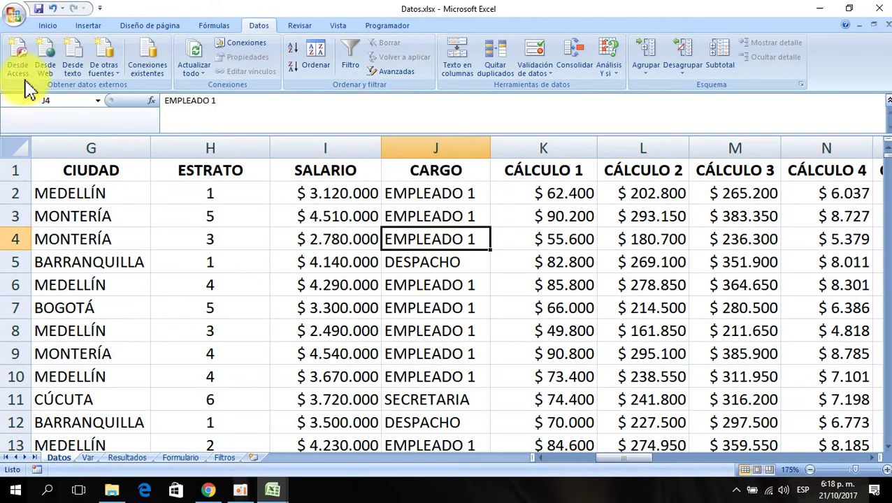
{"action": "left_click", "coordinate": [93, 28]}
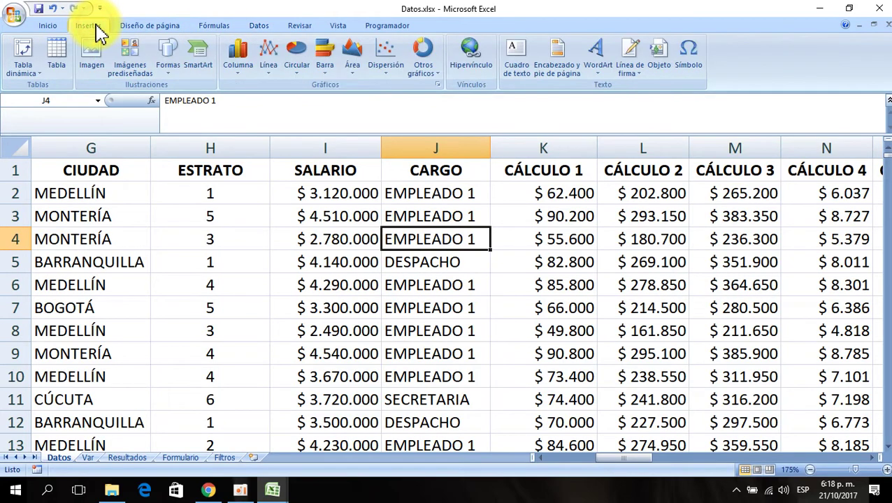
{"action": "left_click", "coordinate": [27, 72]}
{"action": "left_click", "coordinate": [312, 263]}
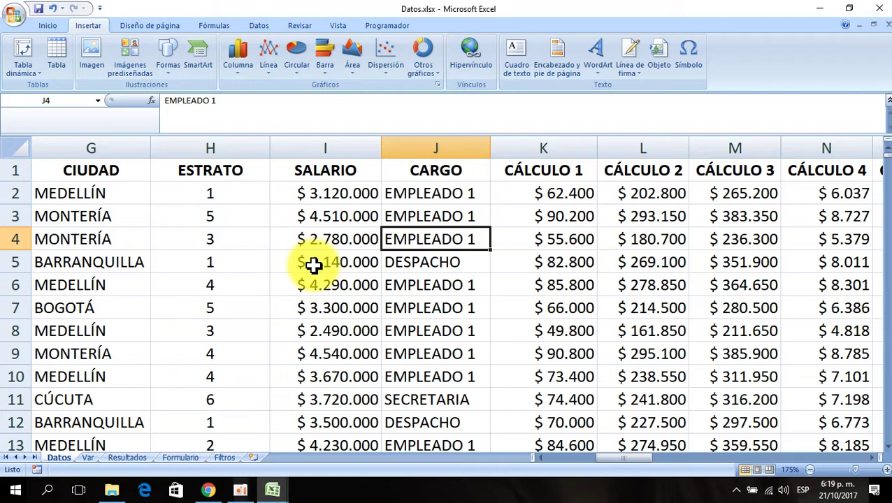
{"action": "left_click", "coordinate": [337, 218]}
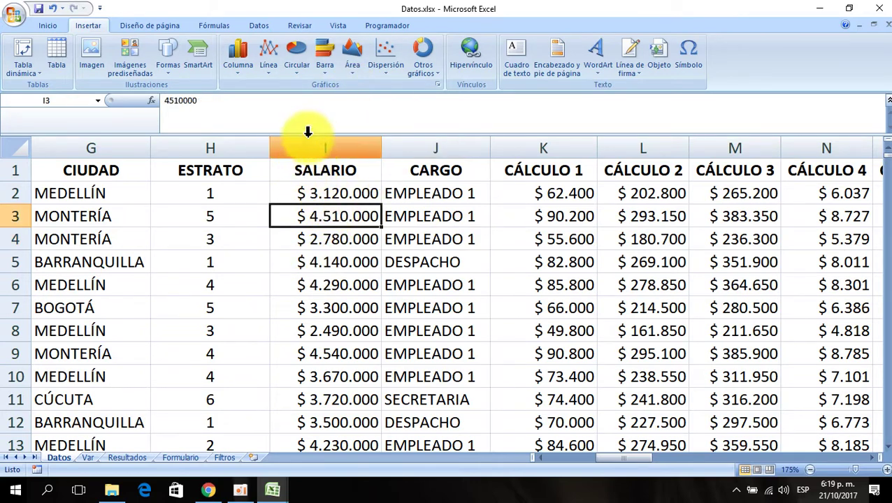
{"action": "left_click", "coordinate": [99, 23]}
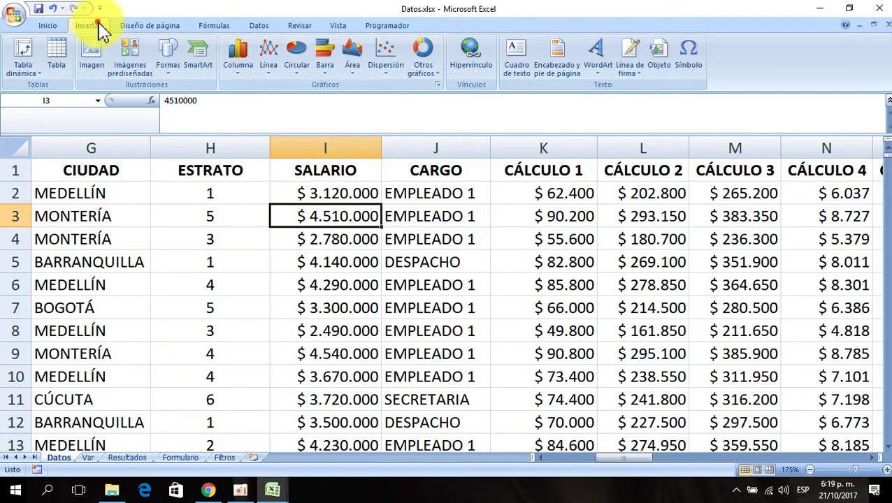
{"action": "left_click", "coordinate": [23, 70]}
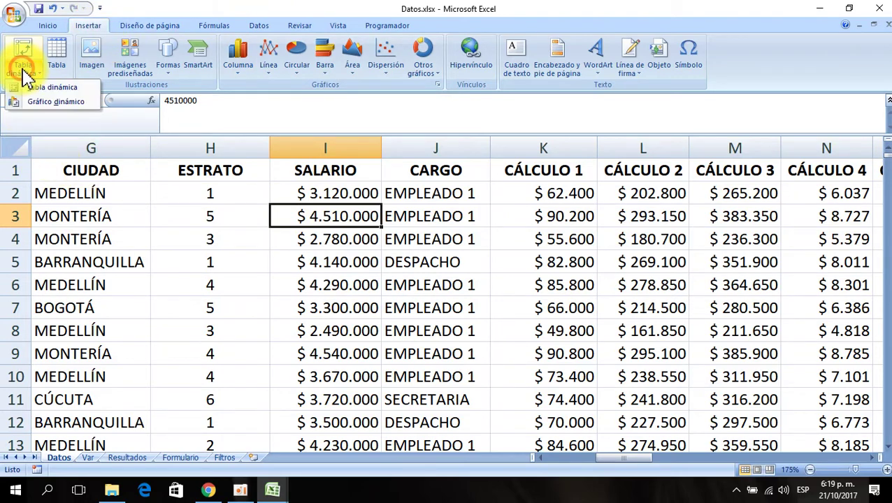
{"action": "left_click", "coordinate": [63, 89]}
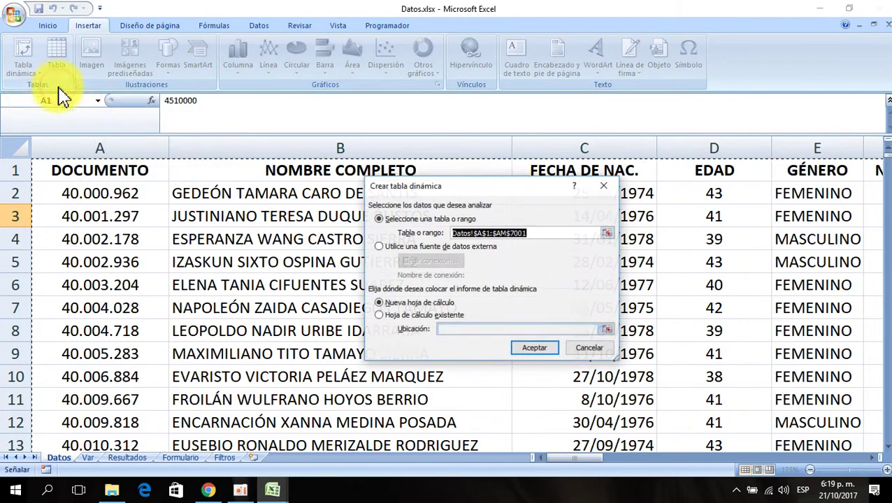
Keep the new-worksheet destination to create empty Tabla dinámica1 on Hoja8.
{"action": "left_click", "coordinate": [530, 351]}
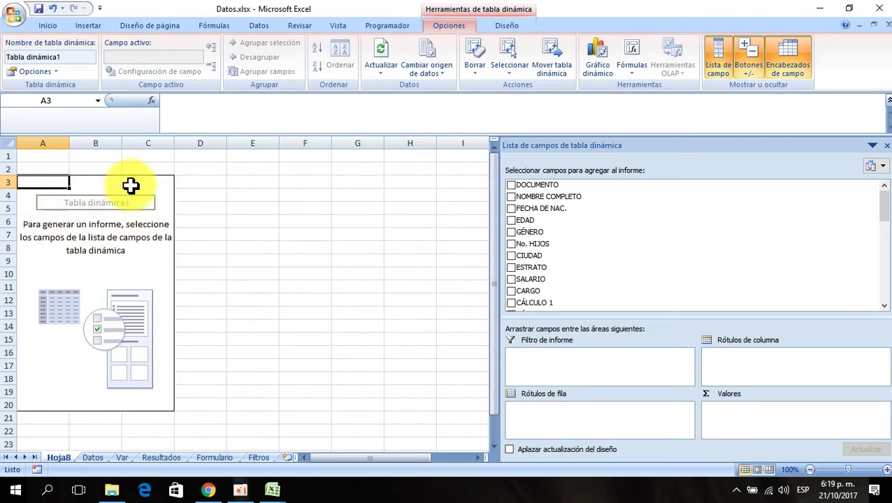
Count GÉNERO by ESTRATO rows, showing strata 1–6 totalling 7000.
{"action": "left_click_drag", "start_coordinate": [199, 134], "coordinate": [203, 104]}
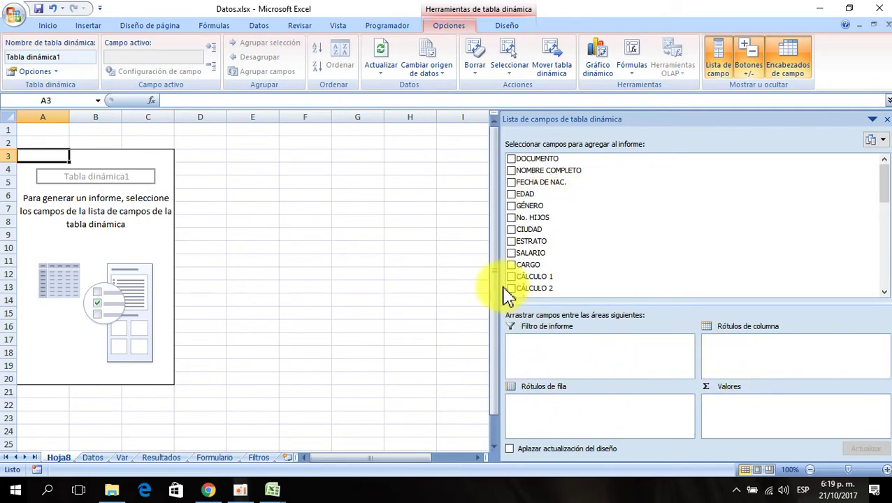
{"action": "left_click_drag", "start_coordinate": [500, 288], "coordinate": [680, 293]}
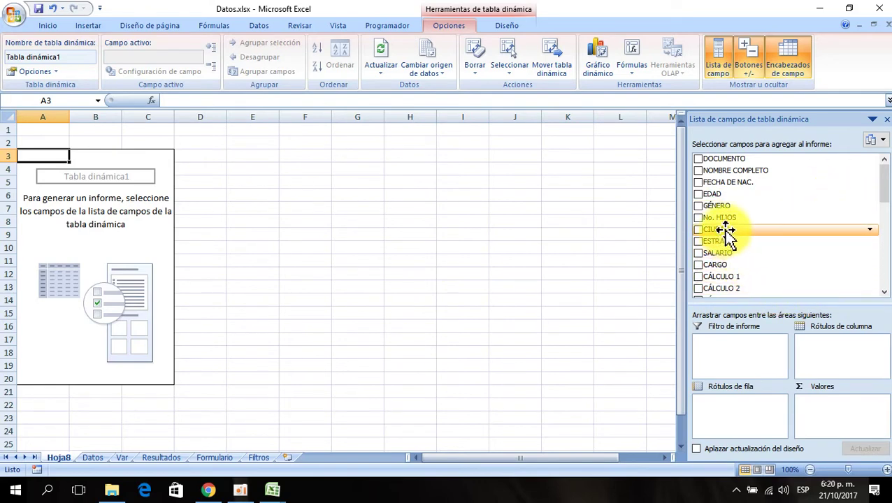
{"action": "left_click_drag", "start_coordinate": [725, 232], "coordinate": [736, 429]}
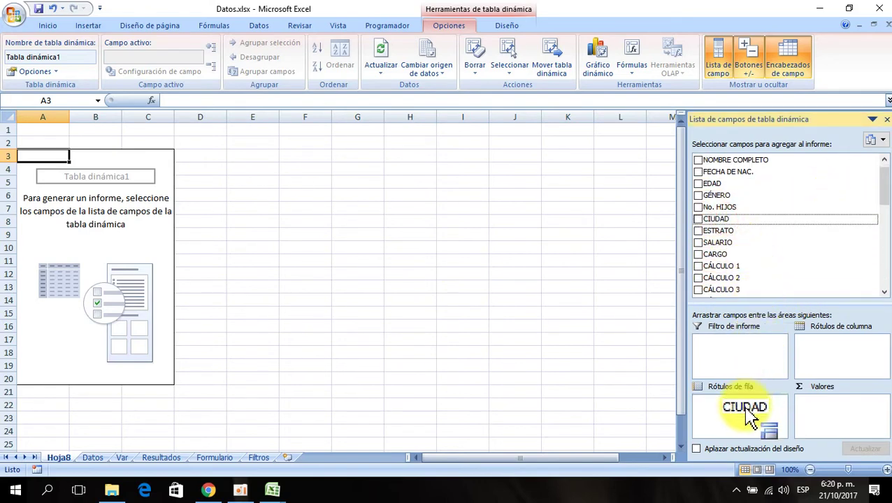
{"action": "left_click_drag", "start_coordinate": [736, 428], "coordinate": [732, 425]}
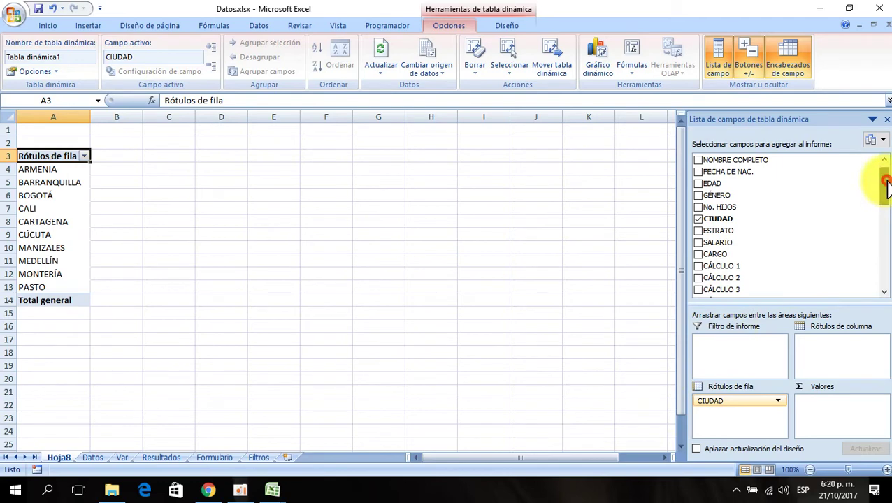
{"action": "left_click_drag", "start_coordinate": [885, 182], "coordinate": [886, 180]}
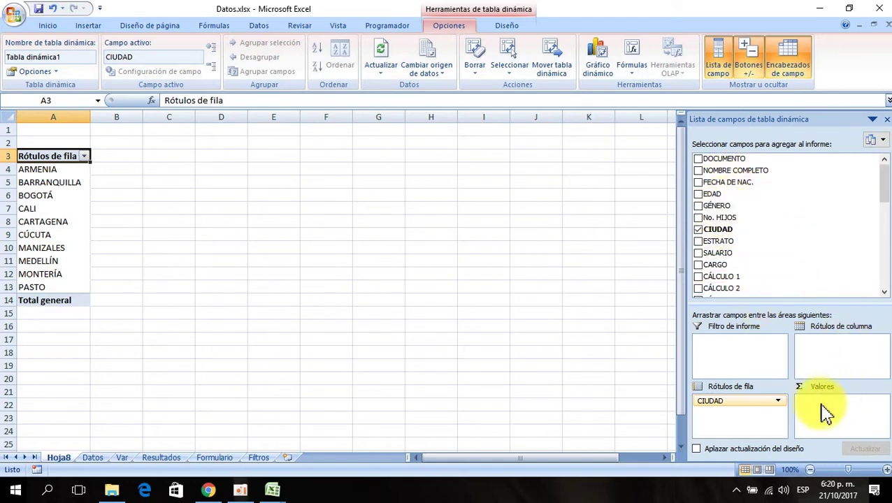
{"action": "left_click_drag", "start_coordinate": [707, 210], "coordinate": [831, 411]}
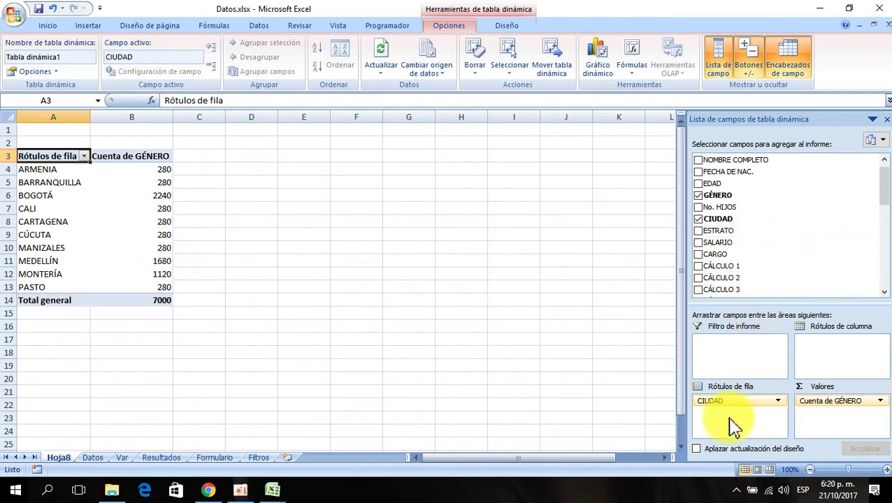
{"action": "left_click_drag", "start_coordinate": [721, 412], "coordinate": [796, 246]}
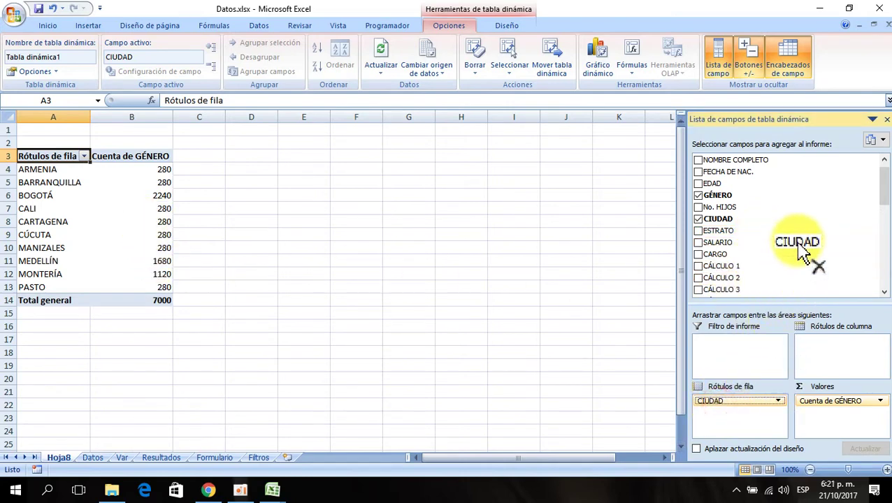
{"action": "left_click_drag", "start_coordinate": [720, 231], "coordinate": [723, 407]}
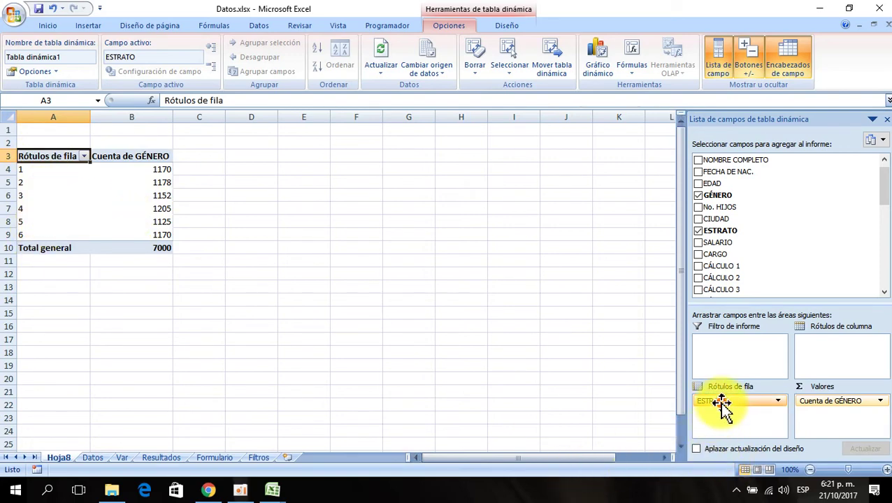
{"action": "mouse_move", "coordinate": [721, 404]}
{"action": "left_mouse_down"}
{"action": "mouse_move", "coordinate": [737, 268]}
{"action": "mouse_move", "coordinate": [736, 428]}
{"action": "left_mouse_up"}
{"action": "scroll", "coordinate": [92, 347], "scroll_direction": "down", "scroll_amount": 5}
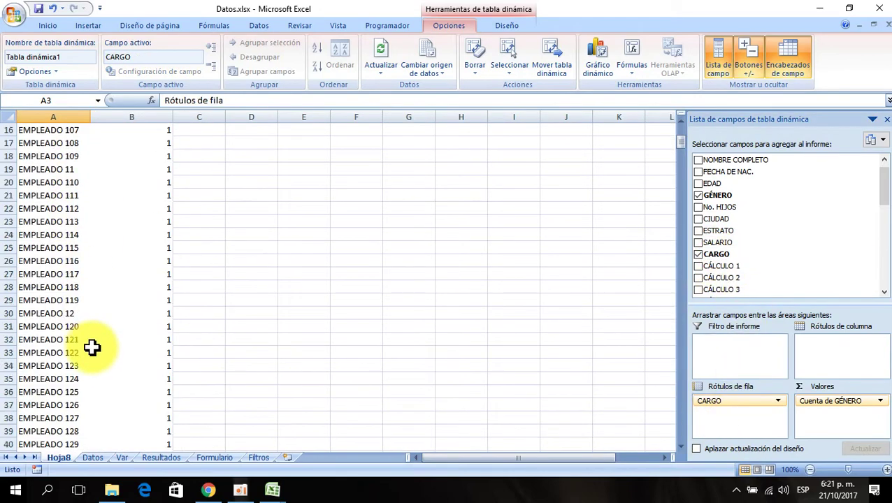
{"action": "scroll", "coordinate": [93, 347], "scroll_direction": "up", "scroll_amount": 5}
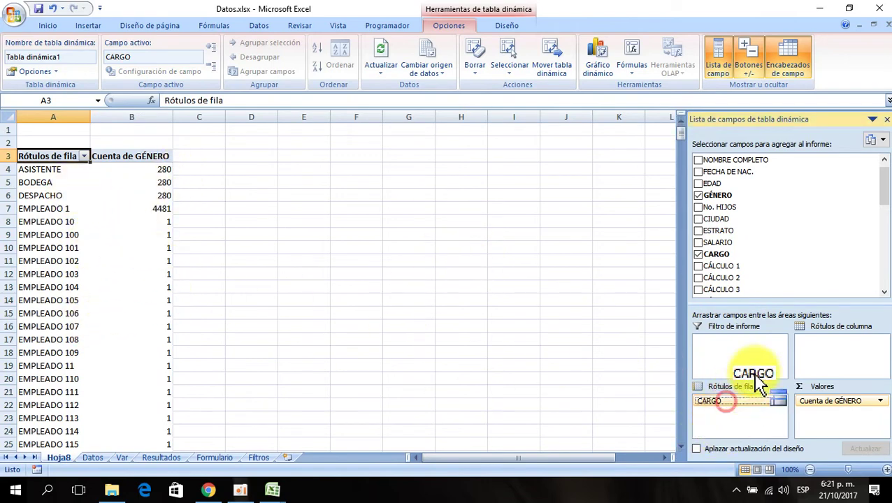
{"action": "left_click_drag", "start_coordinate": [727, 405], "coordinate": [786, 254]}
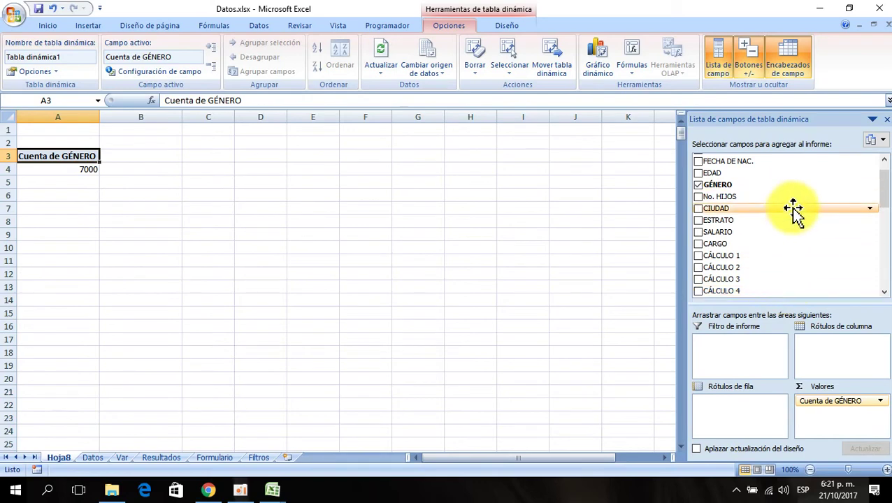
{"action": "left_click_drag", "start_coordinate": [839, 412], "coordinate": [842, 273]}
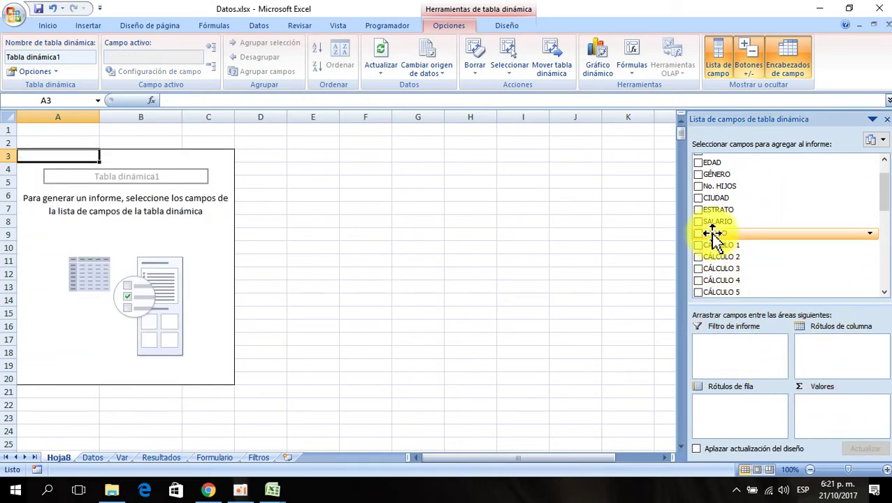
{"action": "left_click_drag", "start_coordinate": [720, 199], "coordinate": [741, 411]}
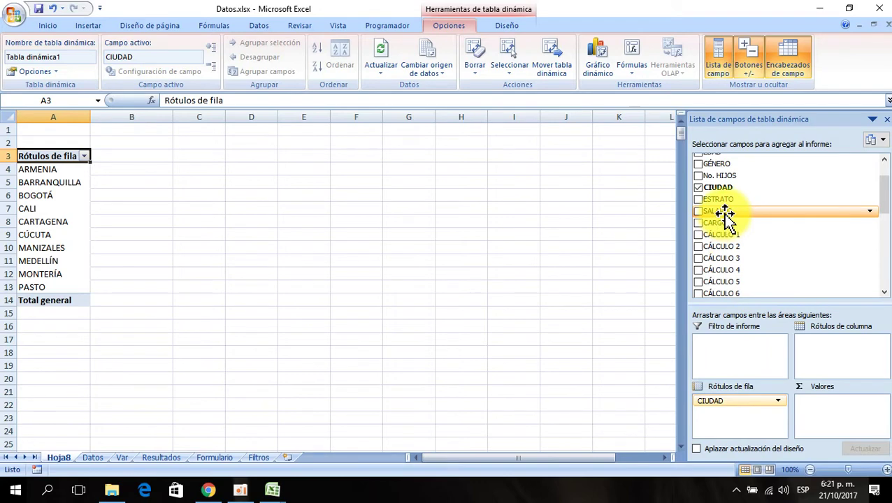
{"action": "left_click_drag", "start_coordinate": [724, 213], "coordinate": [831, 414]}
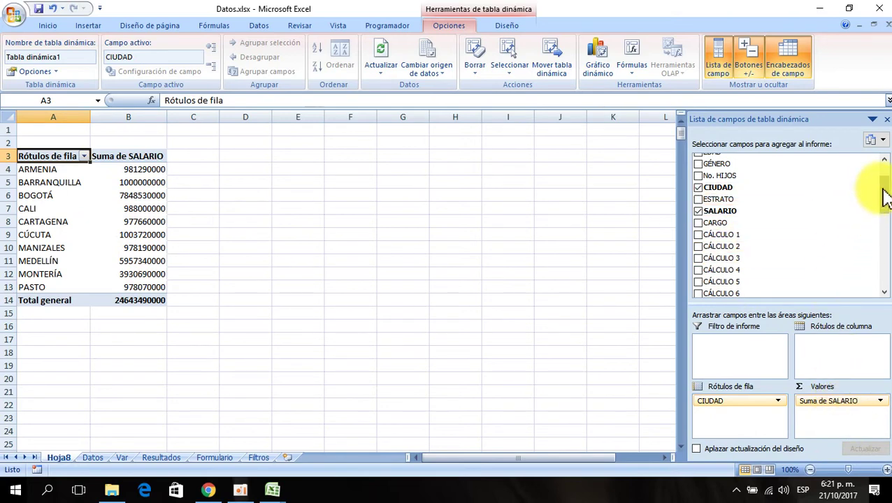
{"action": "scroll", "coordinate": [882, 181], "scroll_direction": "up", "scroll_amount": 2}
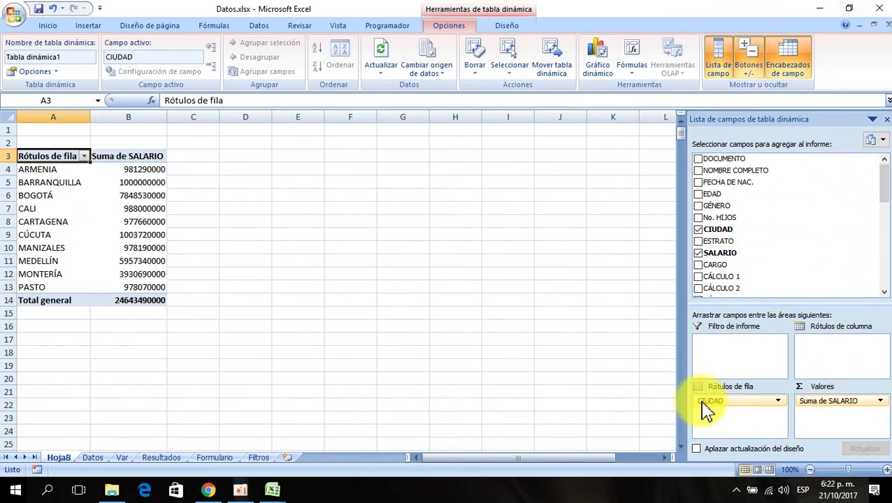
{"action": "left_click_drag", "start_coordinate": [761, 417], "coordinate": [754, 251]}
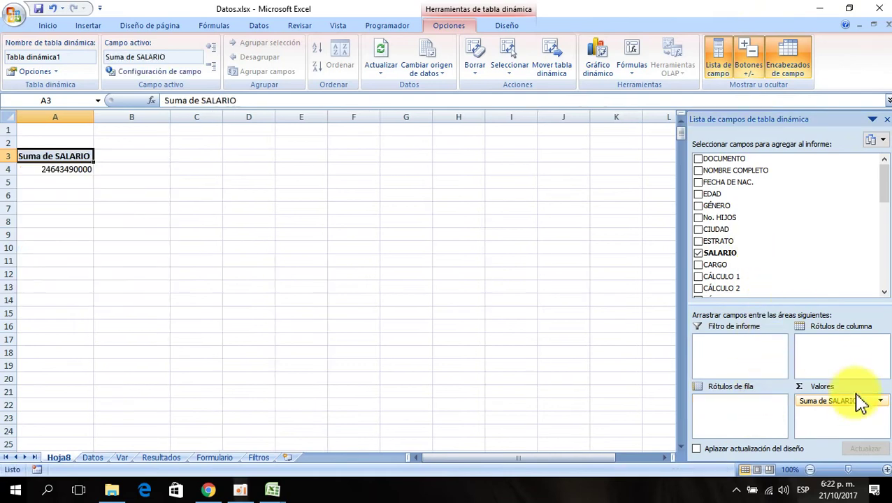
Rebuild the pivot to count CARGO with CIUDAD rows and GÉNERO columns.
{"action": "left_click_drag", "start_coordinate": [848, 405], "coordinate": [817, 248]}
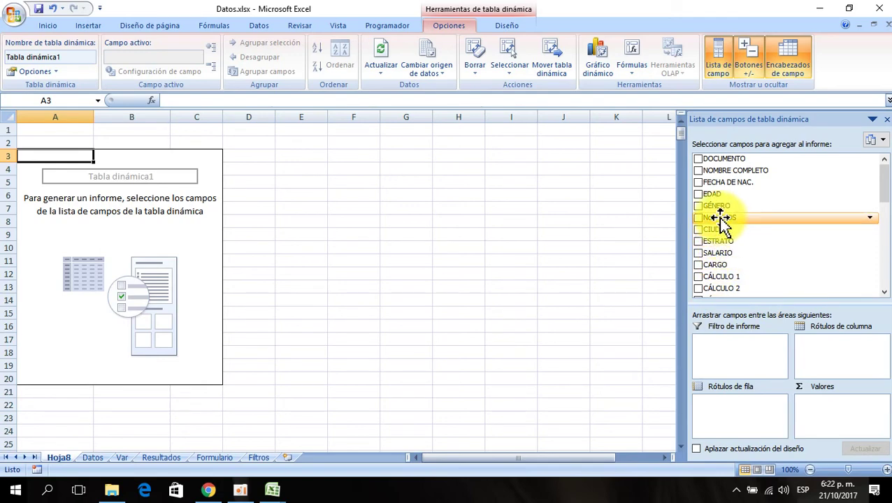
{"action": "left_click_drag", "start_coordinate": [713, 231], "coordinate": [754, 412]}
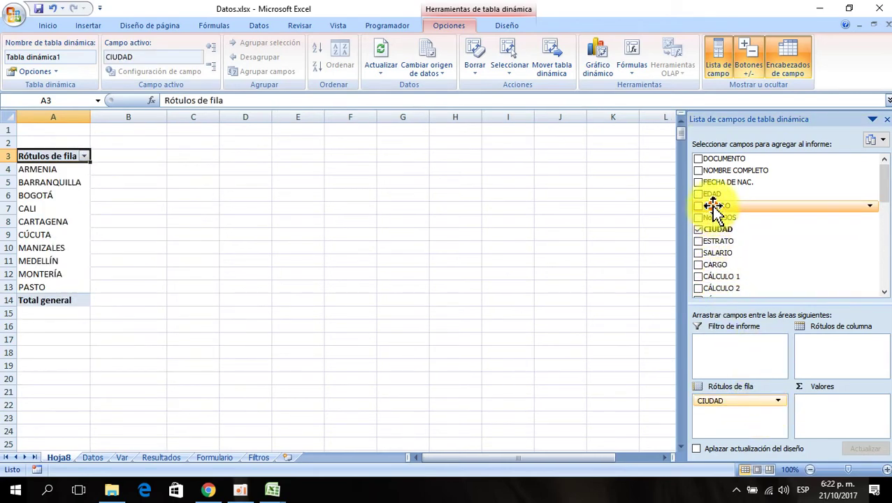
{"action": "left_click_drag", "start_coordinate": [713, 207], "coordinate": [845, 360]}
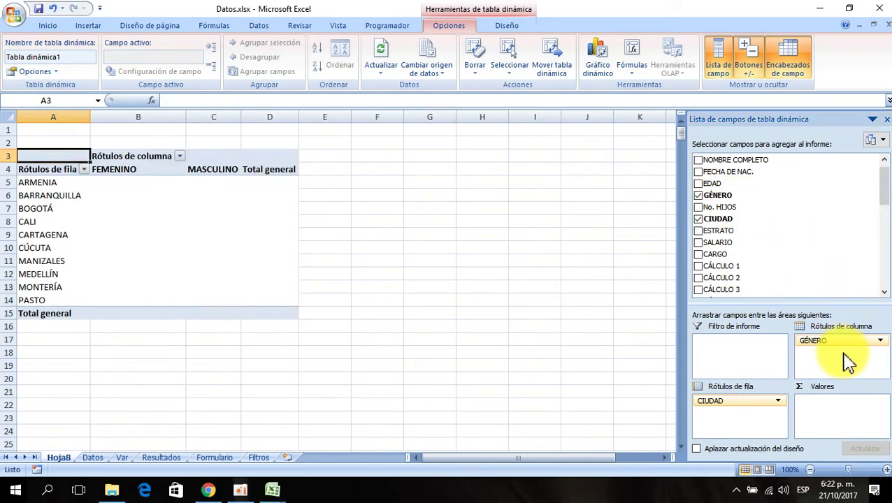
{"action": "left_click_drag", "start_coordinate": [169, 259], "coordinate": [179, 234]}
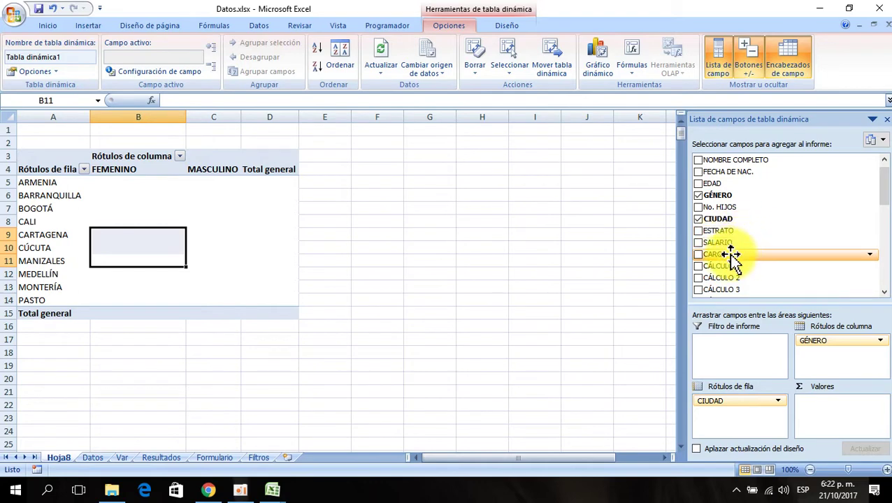
{"action": "left_click_drag", "start_coordinate": [732, 257], "coordinate": [836, 409]}
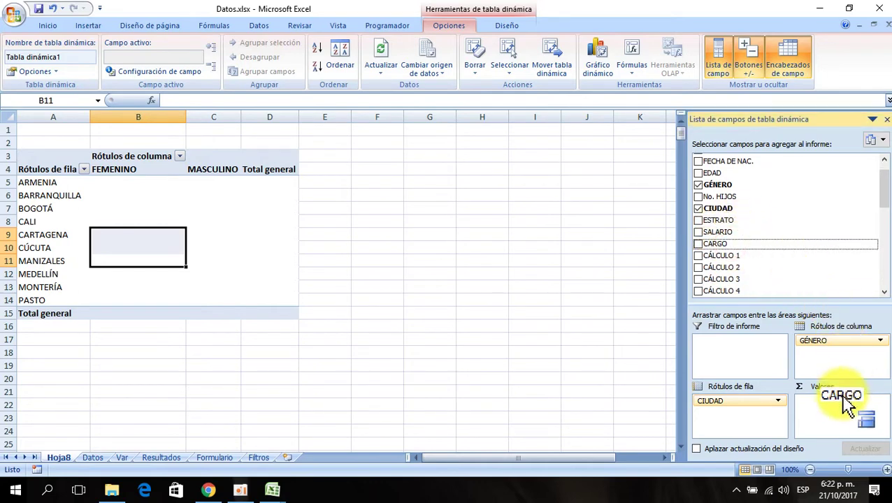
Inspect the FEMENINO and MASCULINO counts for CÚCUTA and CALI.
{"action": "left_click", "coordinate": [390, 234]}
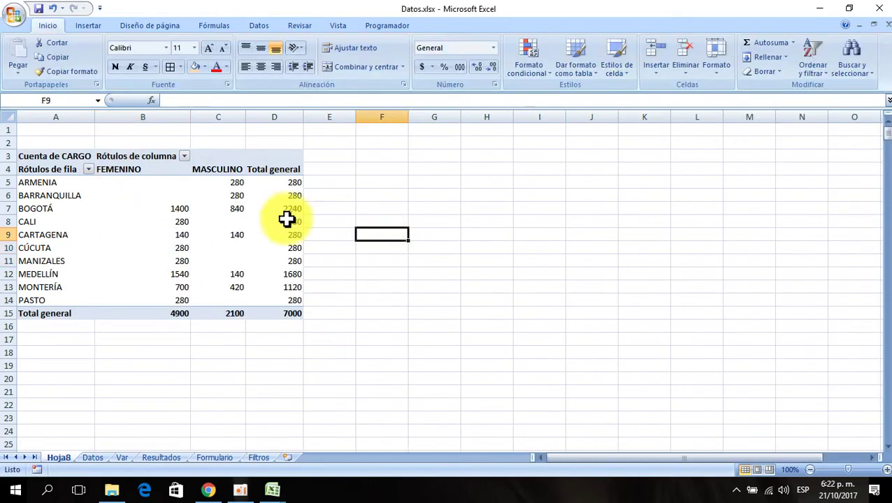
{"action": "left_click_drag", "start_coordinate": [155, 201], "coordinate": [174, 248]}
{"action": "left_click", "coordinate": [328, 235]}
{"action": "left_click", "coordinate": [181, 247]}
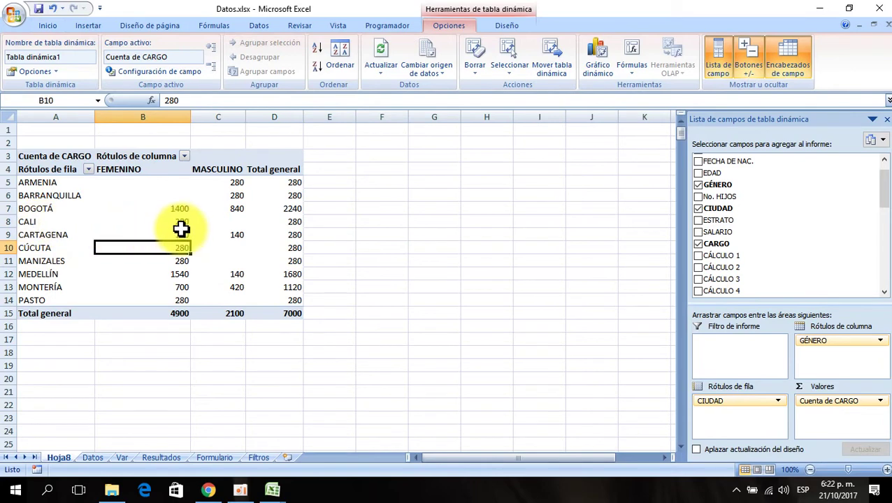
{"action": "left_click", "coordinate": [180, 221]}
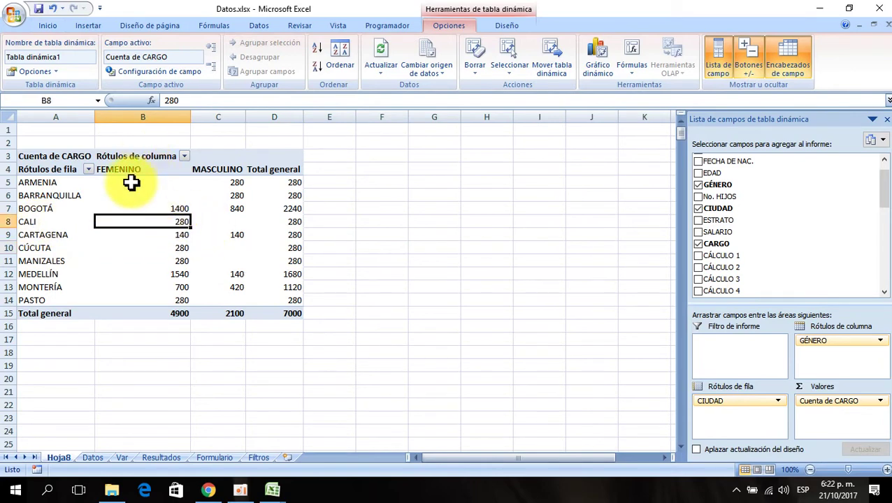
{"action": "left_click", "coordinate": [234, 222]}
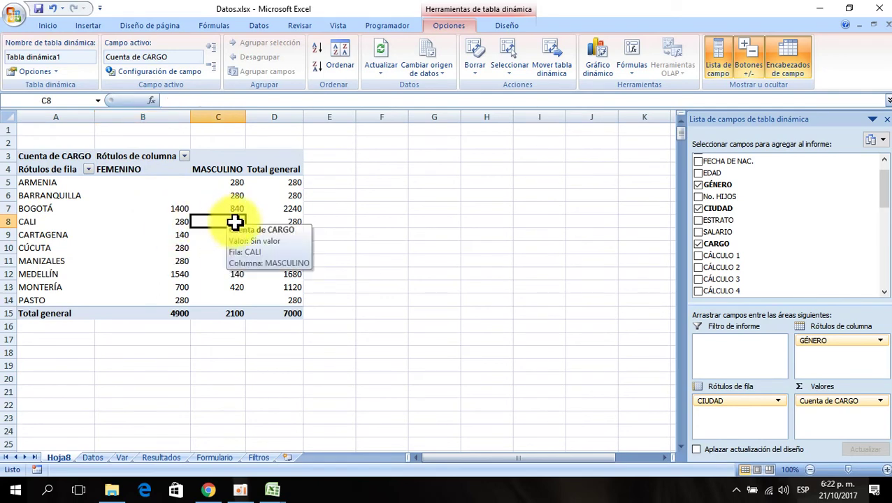
{"action": "left_click", "coordinate": [398, 246]}
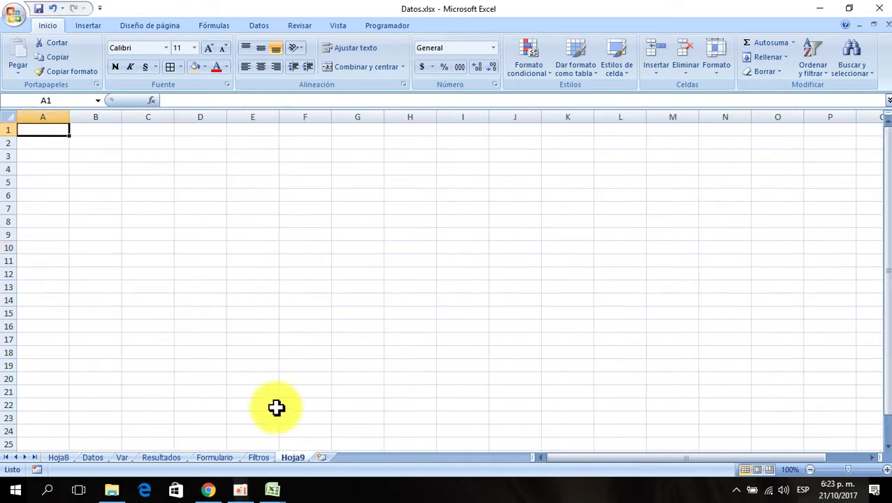
Rename the new sheet TD, then copy Hoja8's city-by-gender counts A4:C14 without totals.
{"action": "double_click", "coordinate": [293, 457]}
{"action": "type", "text": "TD"}
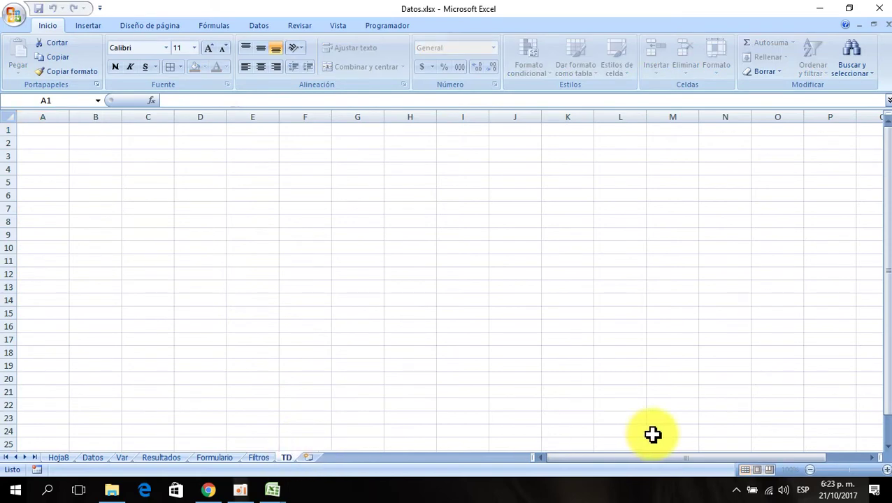
{"action": "key", "text": "Return"}
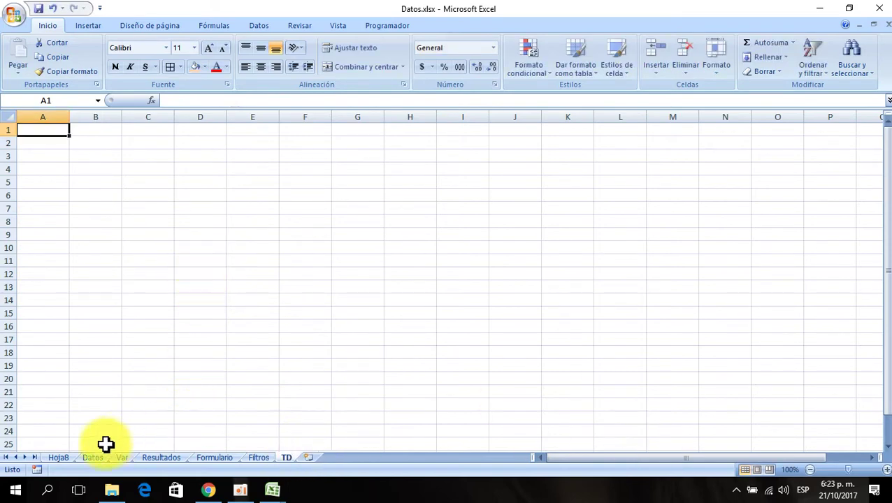
{"action": "left_click", "coordinate": [58, 457]}
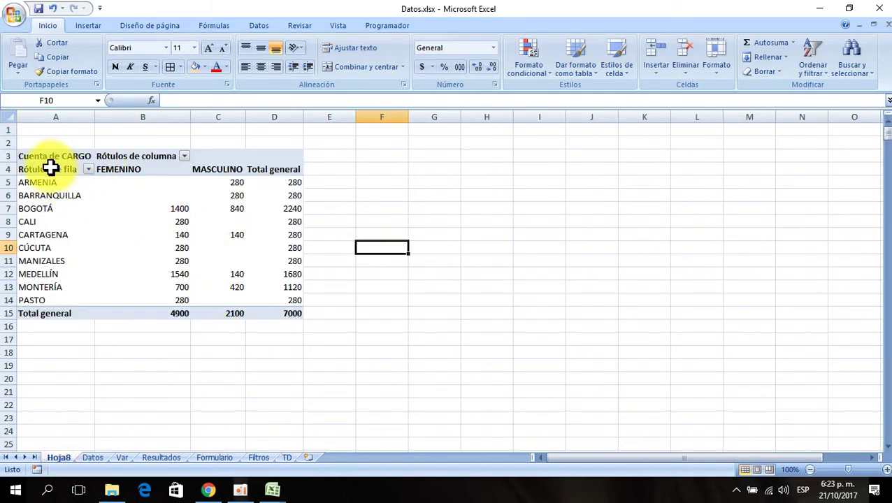
{"action": "left_click_drag", "start_coordinate": [50, 167], "coordinate": [273, 295]}
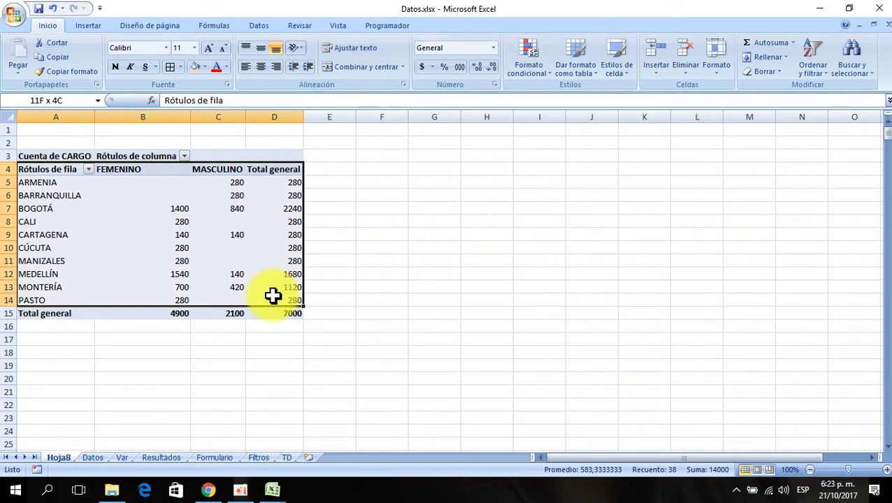
{"action": "mouse_move", "coordinate": [272, 295]}
{"action": "left_mouse_down"}
{"action": "mouse_move", "coordinate": [225, 289]}
{"action": "mouse_move", "coordinate": [222, 301]}
{"action": "left_mouse_up"}
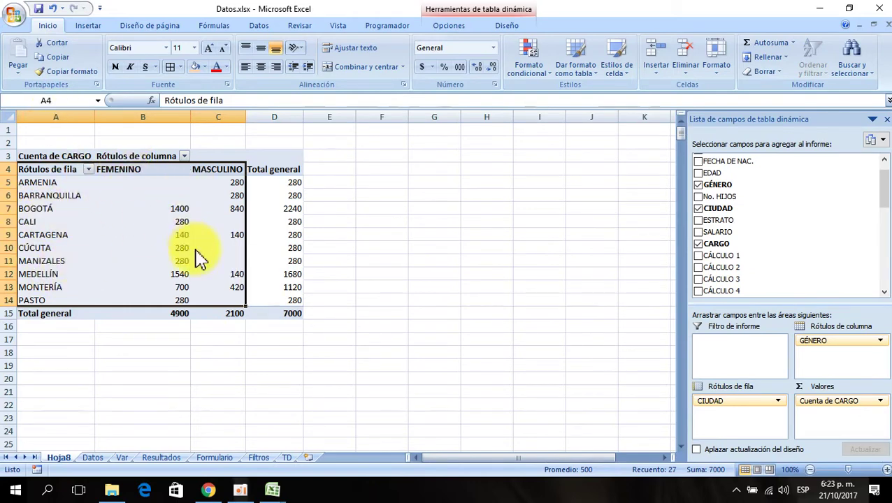
{"action": "key", "text": "ctrl+c"}
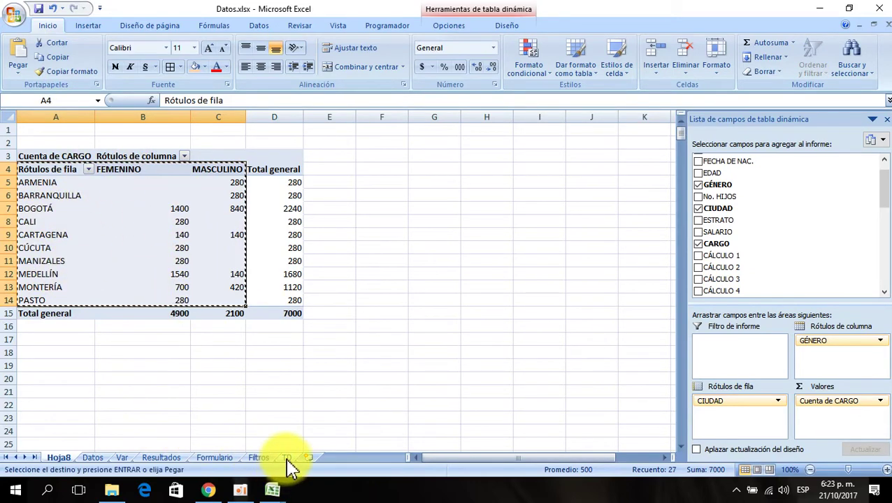
Paste the city-by-gender counts onto the TD sheet as values only.
{"action": "left_click", "coordinate": [287, 458]}
{"action": "left_click", "coordinate": [19, 77]}
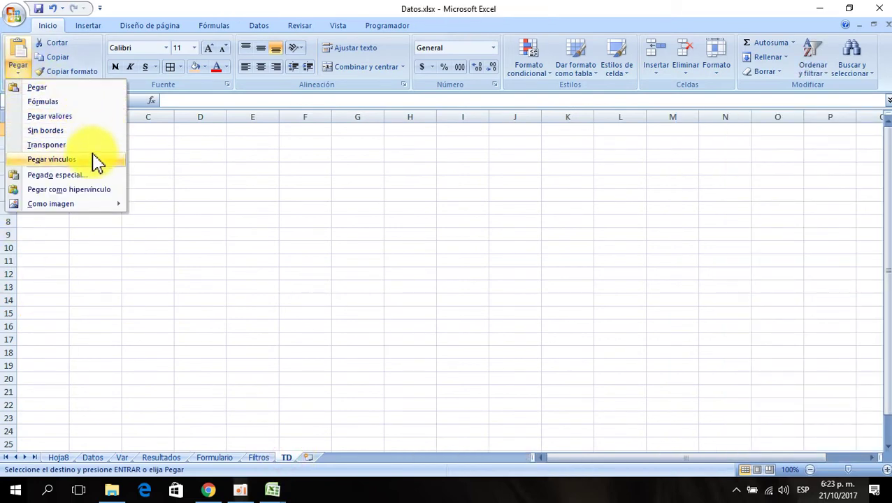
{"action": "left_click", "coordinate": [70, 119]}
{"action": "left_click", "coordinate": [276, 221]}
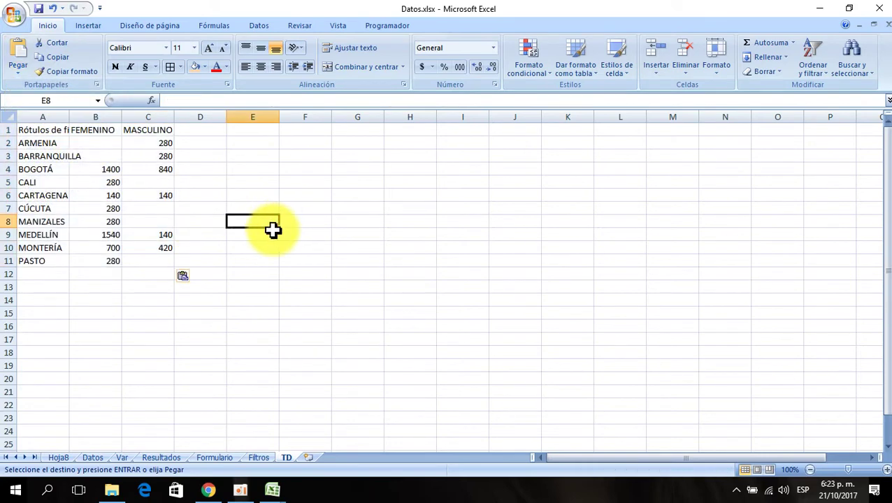
Give A1:C11 all cell borders and widen column A to fit the city names.
{"action": "left_click", "coordinate": [39, 130]}
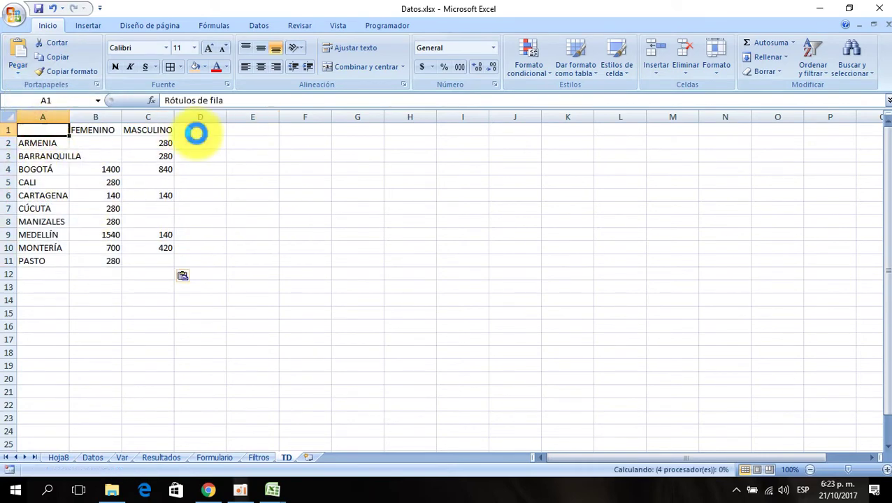
{"action": "left_click_drag", "start_coordinate": [54, 130], "coordinate": [153, 257]}
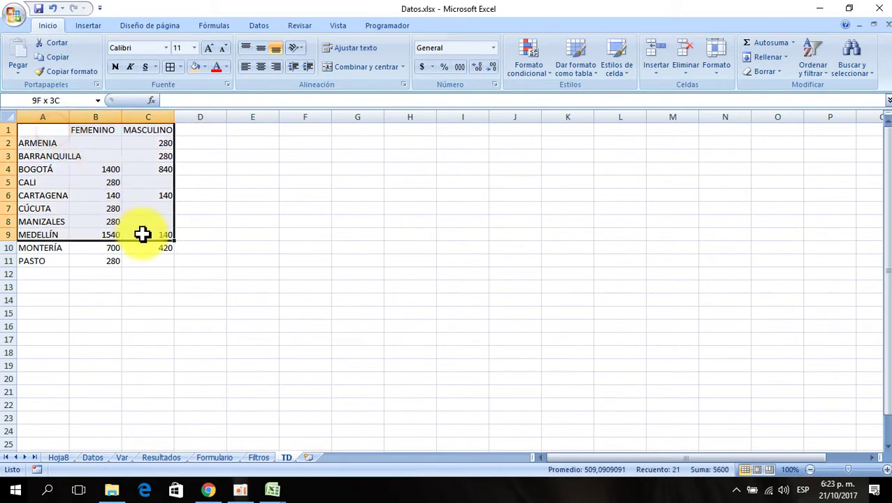
{"action": "left_click", "coordinate": [170, 66]}
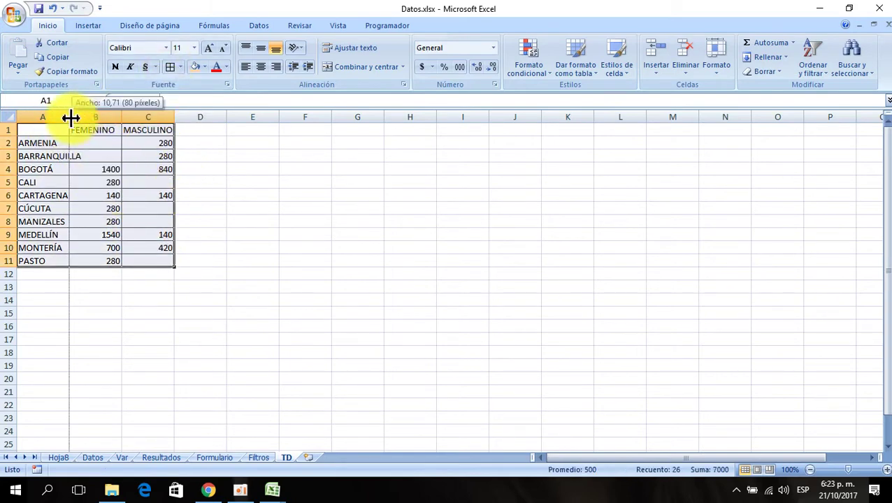
{"action": "left_click_drag", "start_coordinate": [69, 117], "coordinate": [175, 130]}
Set the header text colour back to Automatic.
{"action": "left_click", "coordinate": [145, 311]}
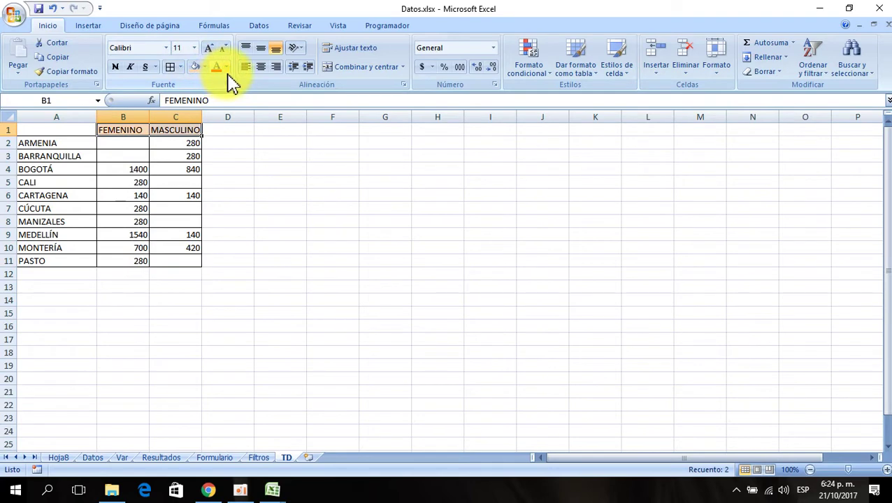
{"action": "left_click", "coordinate": [226, 67]}
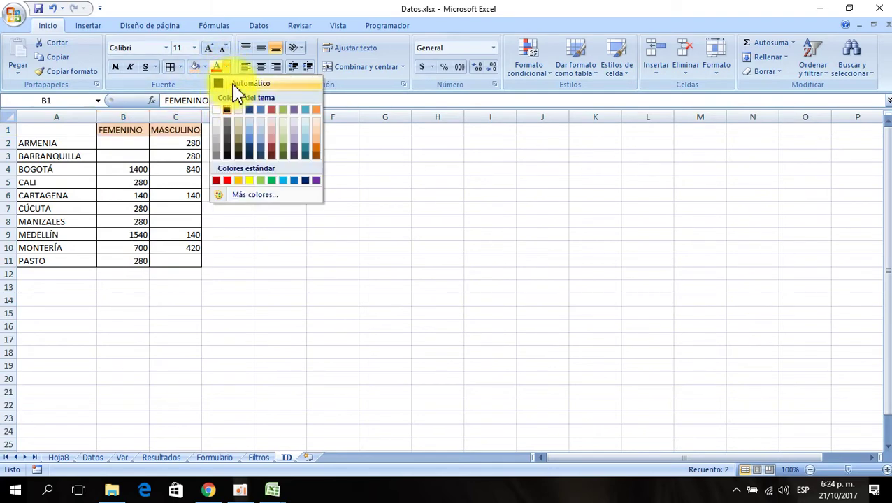
{"action": "left_click", "coordinate": [235, 85]}
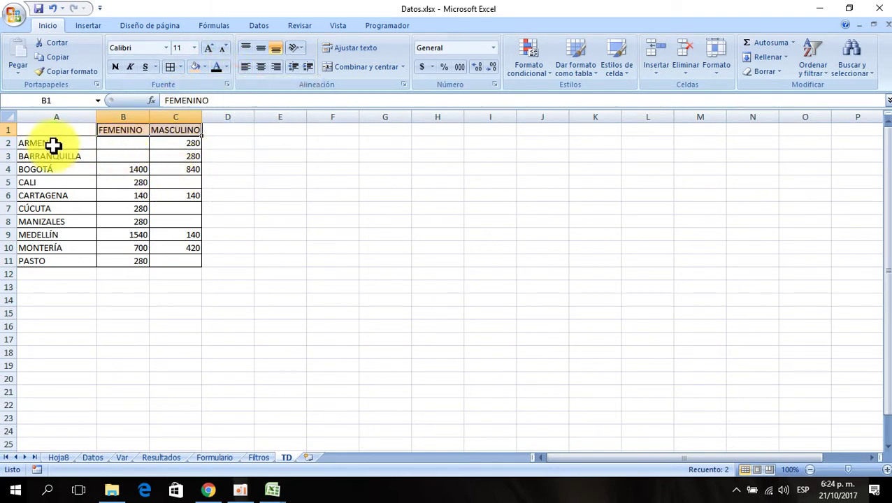
Fill the city names ARMENIA through PASTO in A2:A11 with orange.
{"action": "left_click_drag", "start_coordinate": [53, 145], "coordinate": [61, 258]}
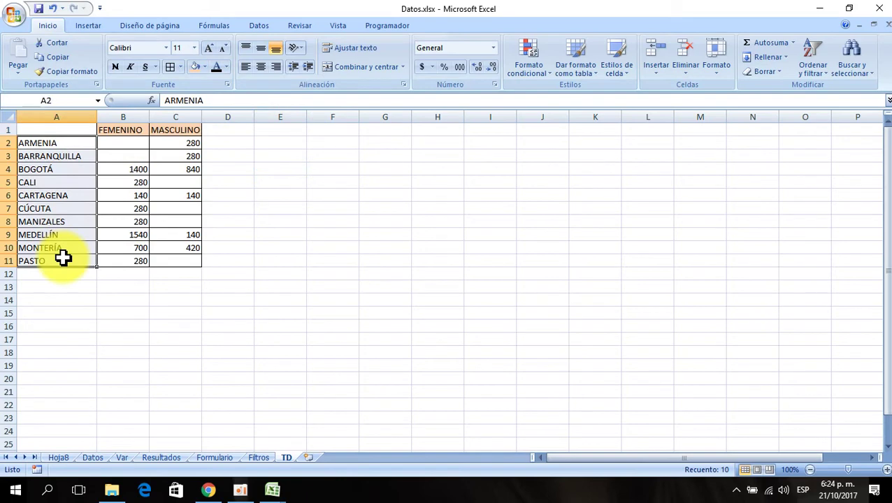
{"action": "left_click", "coordinate": [196, 67]}
{"action": "left_click", "coordinate": [263, 233]}
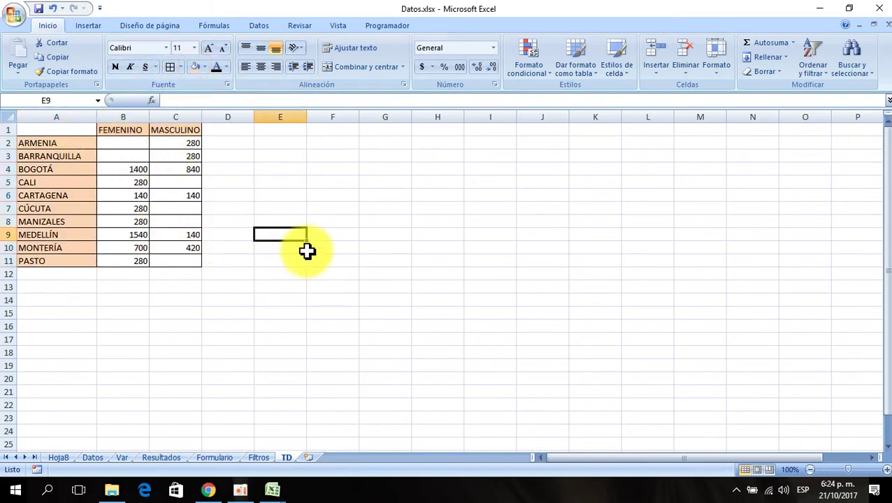
{"action": "left_click", "coordinate": [314, 170]}
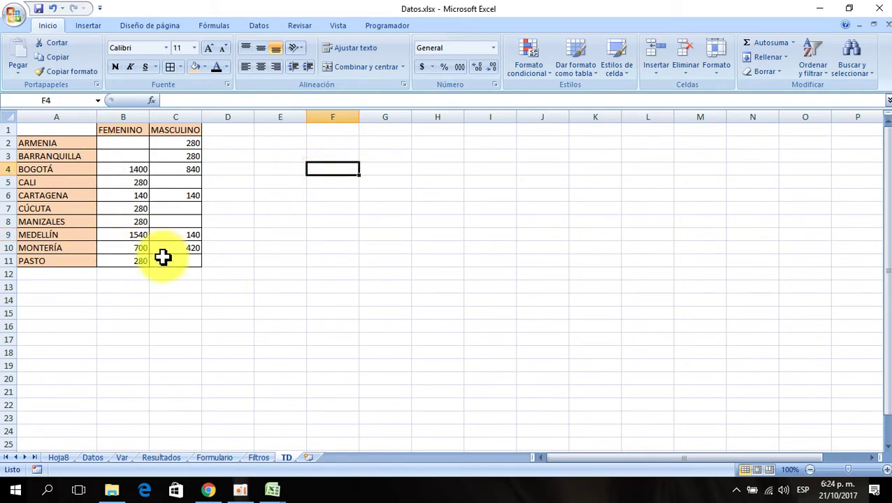
{"action": "scroll", "coordinate": [107, 279], "scroll_direction": "up", "scroll_amount": 1}
{"action": "scroll", "coordinate": [104, 278], "scroll_direction": "up", "scroll_amount": 2}
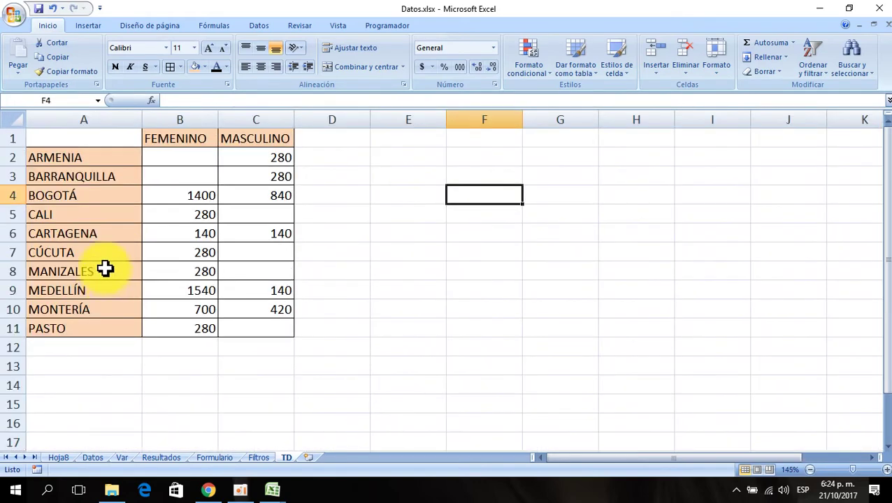
{"action": "scroll", "coordinate": [103, 271], "scroll_direction": "down", "scroll_amount": 1}
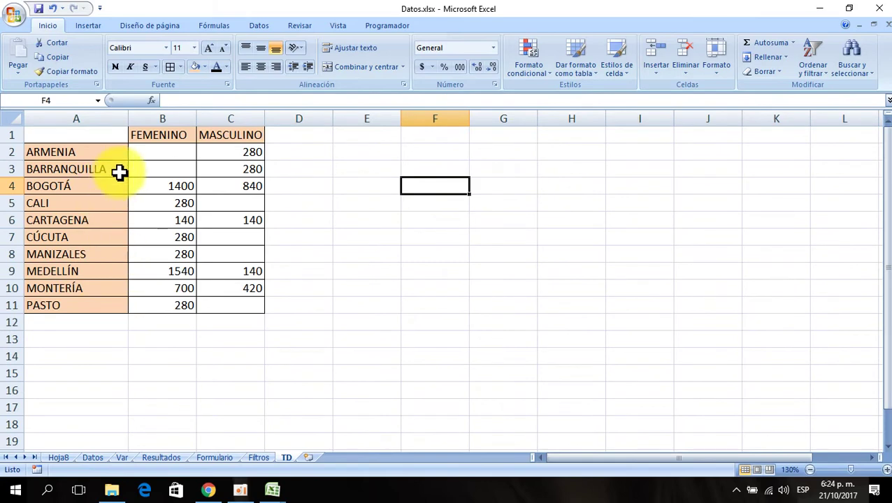
{"action": "scroll", "coordinate": [342, 311], "scroll_direction": "down", "scroll_amount": 1}
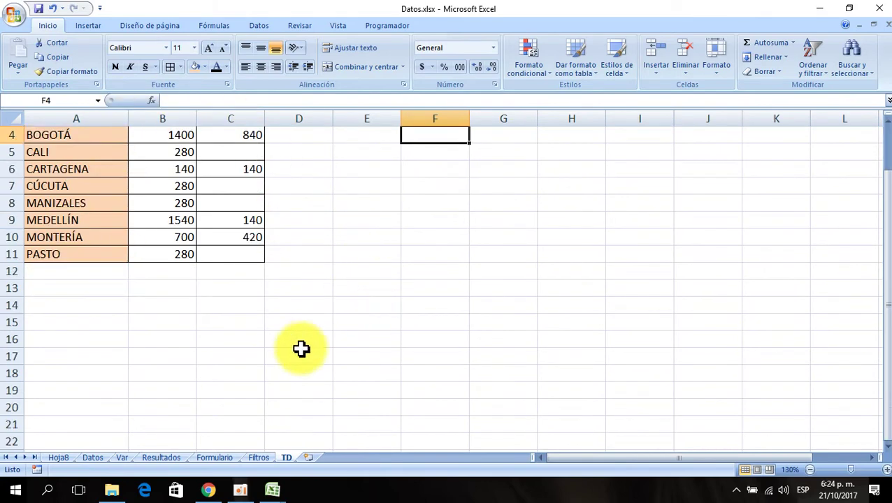
On Hoja8, remove CIUDAD, GÉNERO and Cuenta de CARGO from the pivot, then add EDAD as rows.
{"action": "left_click", "coordinate": [58, 457]}
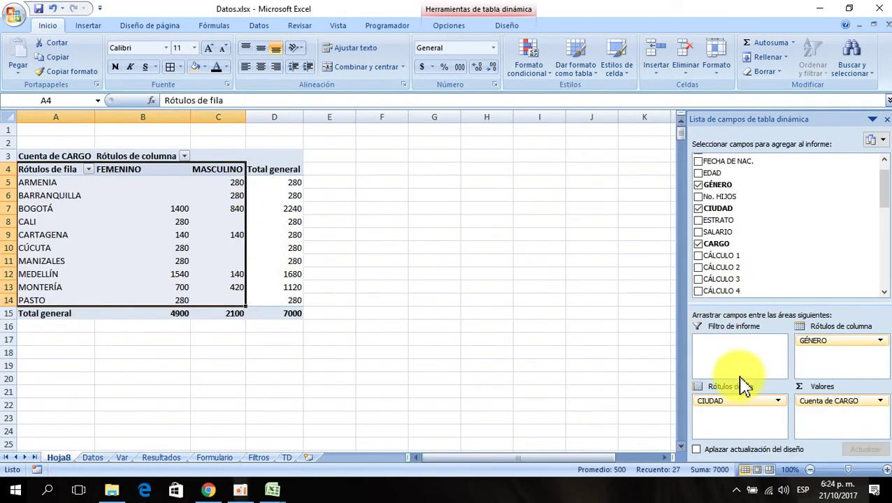
{"action": "left_click_drag", "start_coordinate": [746, 404], "coordinate": [706, 288]}
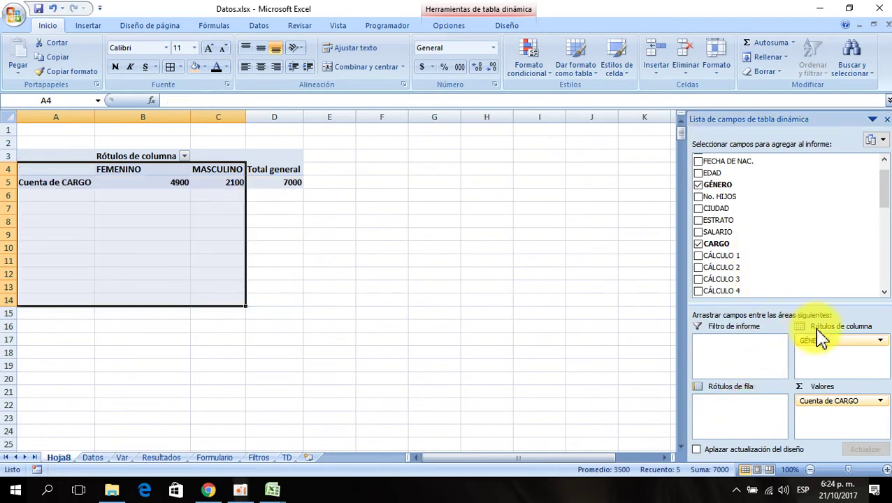
{"action": "left_click_drag", "start_coordinate": [833, 342], "coordinate": [804, 269]}
{"action": "left_click_drag", "start_coordinate": [832, 400], "coordinate": [790, 266]}
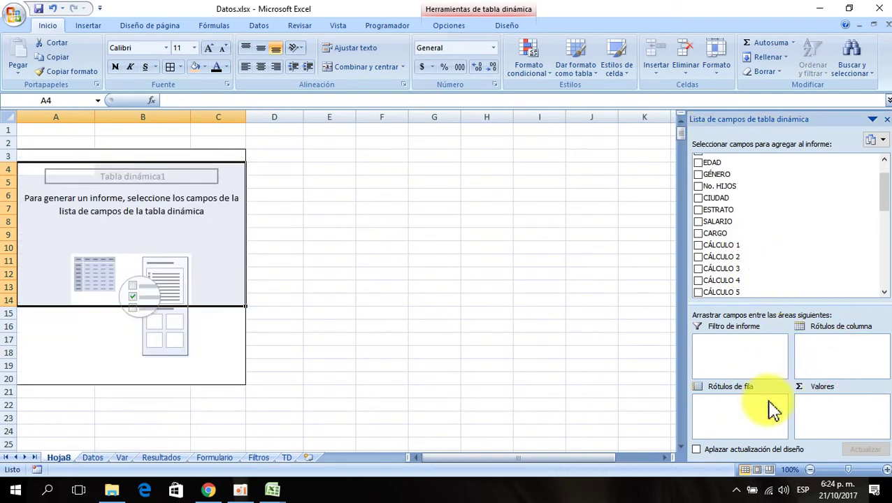
{"action": "left_click", "coordinate": [801, 221]}
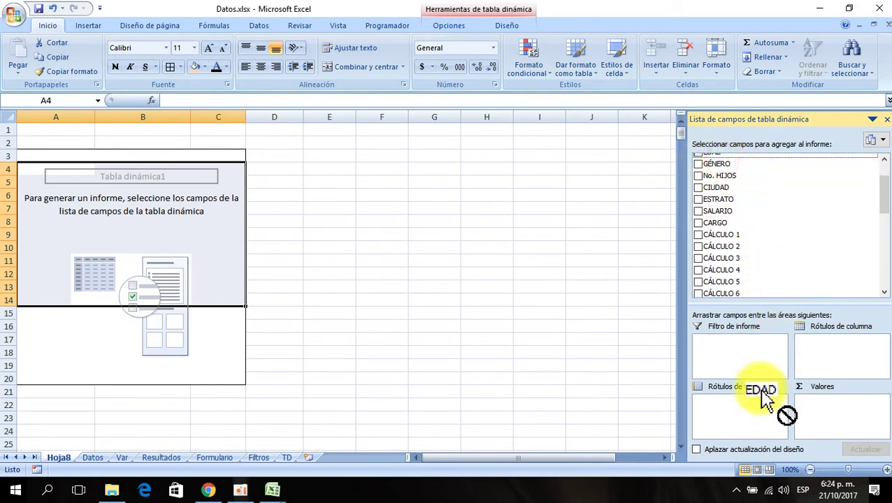
{"action": "left_click_drag", "start_coordinate": [722, 162], "coordinate": [755, 402]}
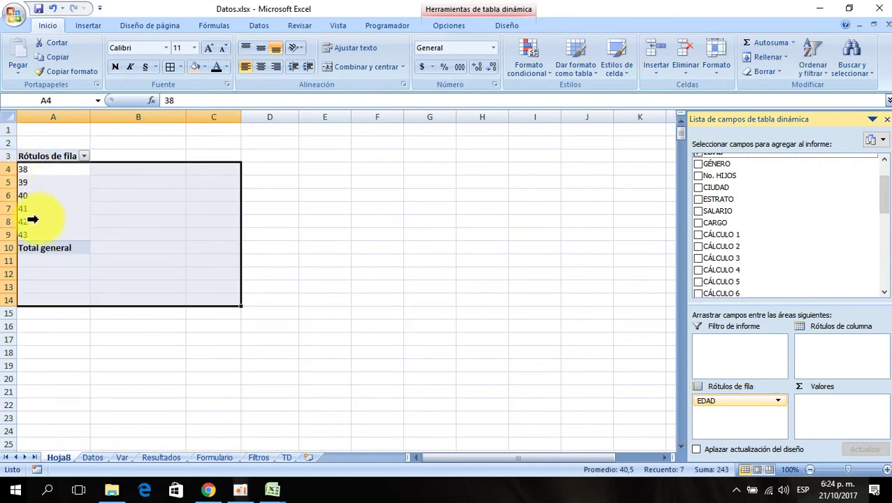
Add a count of CARGO to the pivot values, broken down by GÉNERO.
{"action": "left_click", "coordinate": [130, 207]}
{"action": "left_click", "coordinate": [75, 210]}
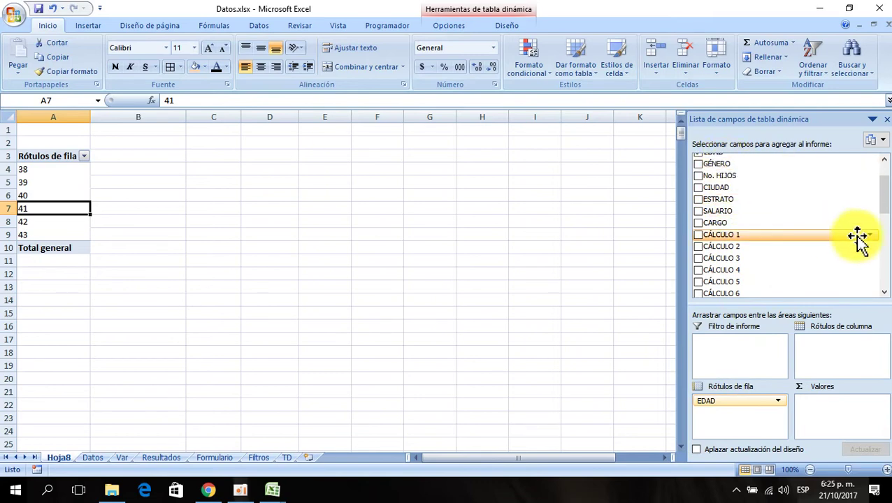
{"action": "mouse_move", "coordinate": [723, 222]}
{"action": "left_mouse_down"}
{"action": "mouse_move", "coordinate": [848, 409]}
{"action": "mouse_move", "coordinate": [842, 418]}
{"action": "left_mouse_up"}
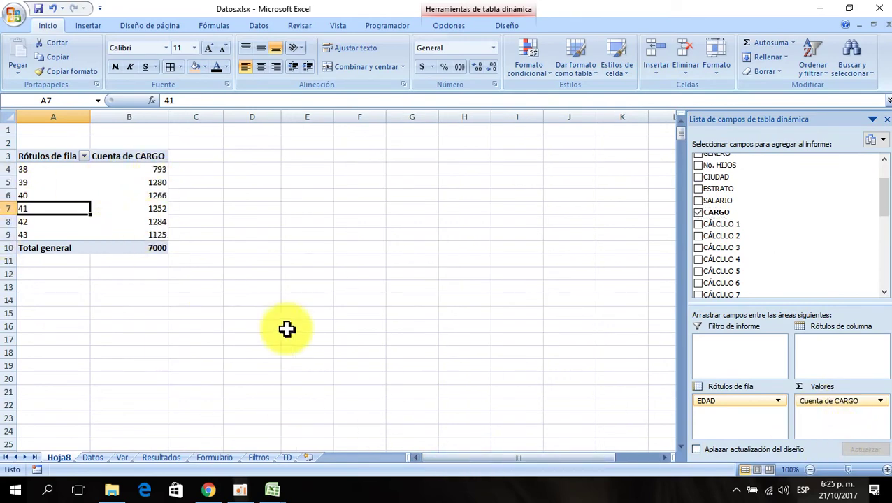
{"action": "left_click", "coordinate": [883, 161]}
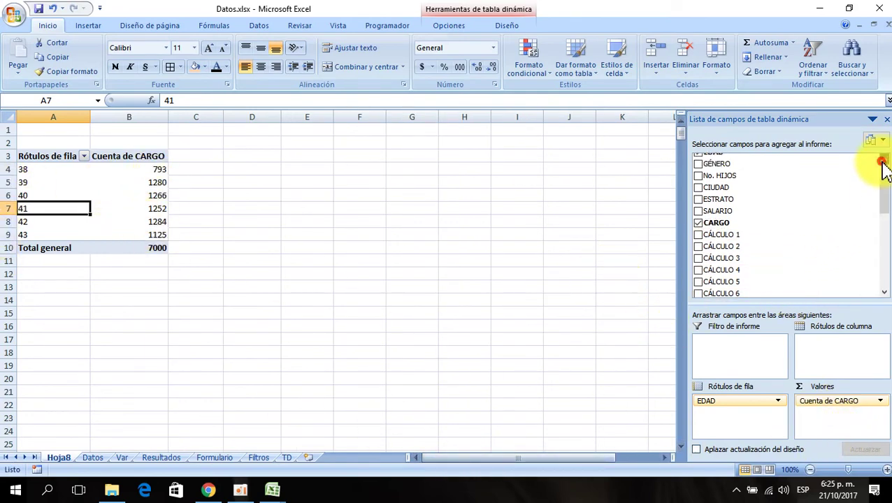
{"action": "left_click", "coordinate": [884, 161]}
{"action": "left_click_drag", "start_coordinate": [717, 174], "coordinate": [849, 367]}
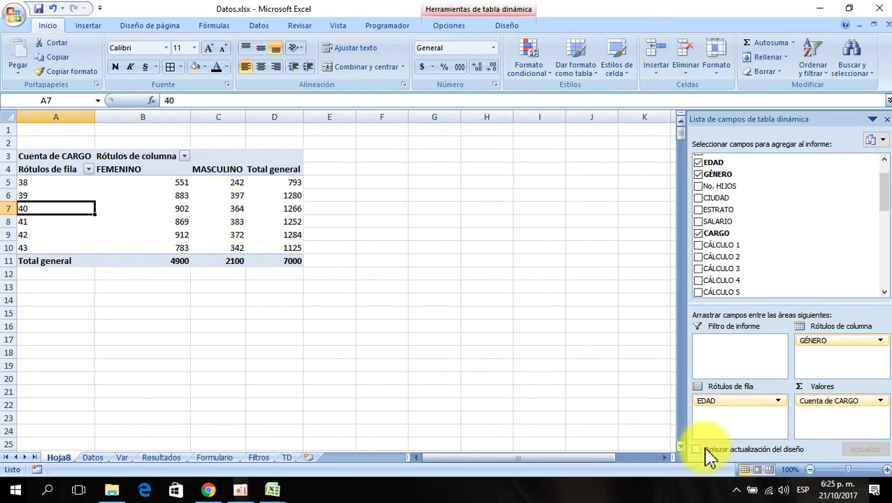
Lay EDAD 38–43 across the columns with FEMENINO and MASCULINO as rows, and select the table.
{"action": "mouse_move", "coordinate": [723, 403]}
{"action": "left_mouse_down"}
{"action": "mouse_move", "coordinate": [814, 353]}
{"action": "mouse_move", "coordinate": [746, 413]}
{"action": "left_mouse_up"}
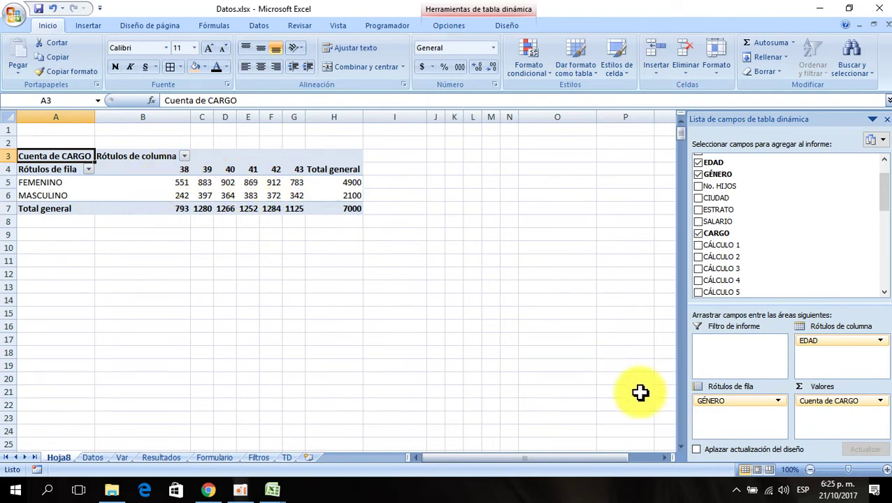
{"action": "mouse_move", "coordinate": [713, 401]}
{"action": "left_mouse_down"}
{"action": "mouse_move", "coordinate": [830, 355]}
{"action": "mouse_move", "coordinate": [735, 423]}
{"action": "left_mouse_up"}
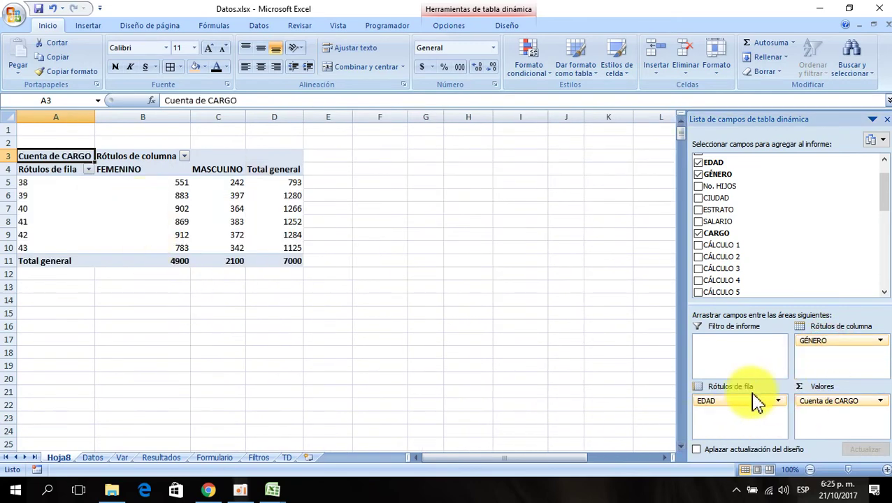
{"action": "mouse_move", "coordinate": [744, 401]}
{"action": "left_mouse_down"}
{"action": "mouse_move", "coordinate": [831, 350]}
{"action": "mouse_move", "coordinate": [761, 423]}
{"action": "mouse_move", "coordinate": [734, 415]}
{"action": "left_mouse_up"}
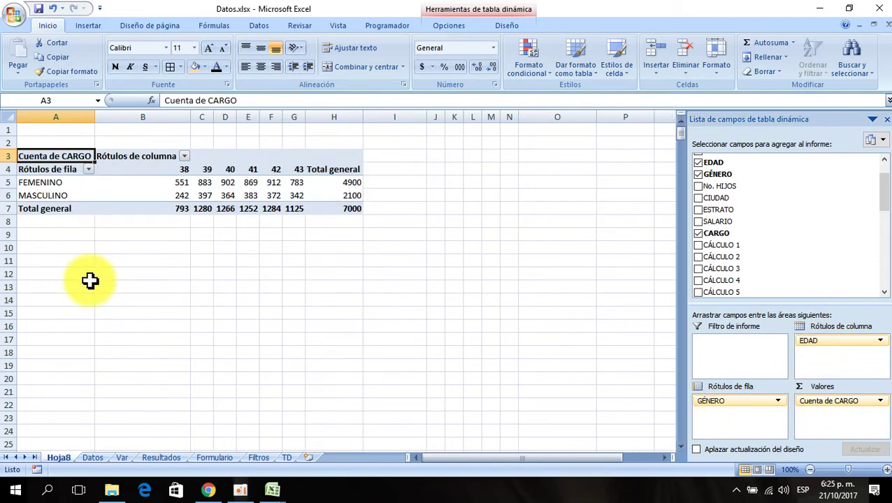
{"action": "left_click_drag", "start_coordinate": [35, 165], "coordinate": [273, 197]}
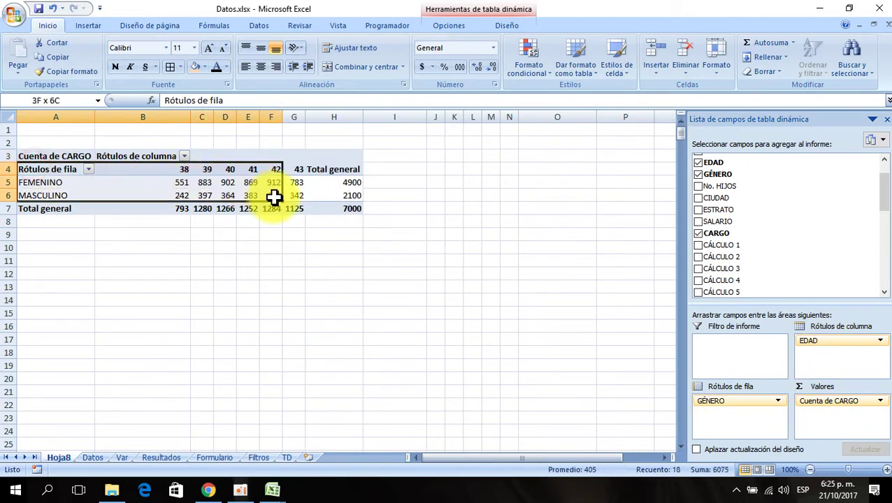
Paste the gender-by-age pivot figures onto the TD sheet at F4, clearing the Rótulos de fila label.
{"action": "key", "text": "ctrl+c"}
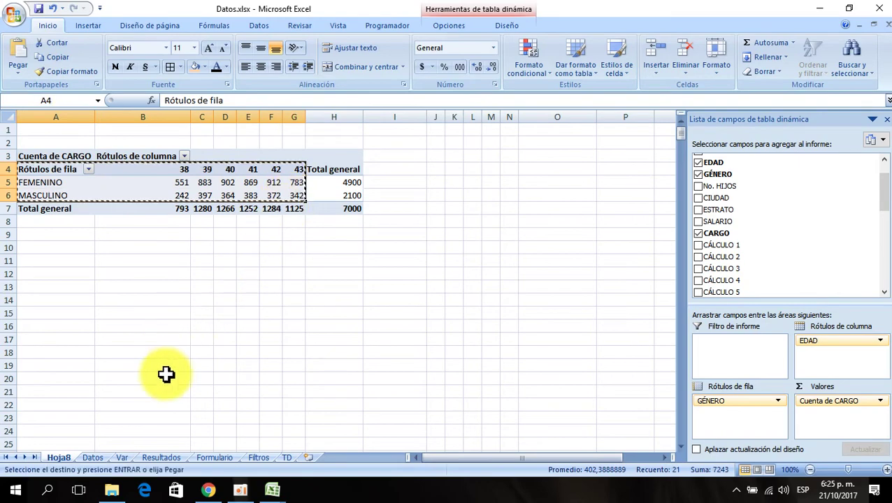
{"action": "left_click", "coordinate": [286, 458]}
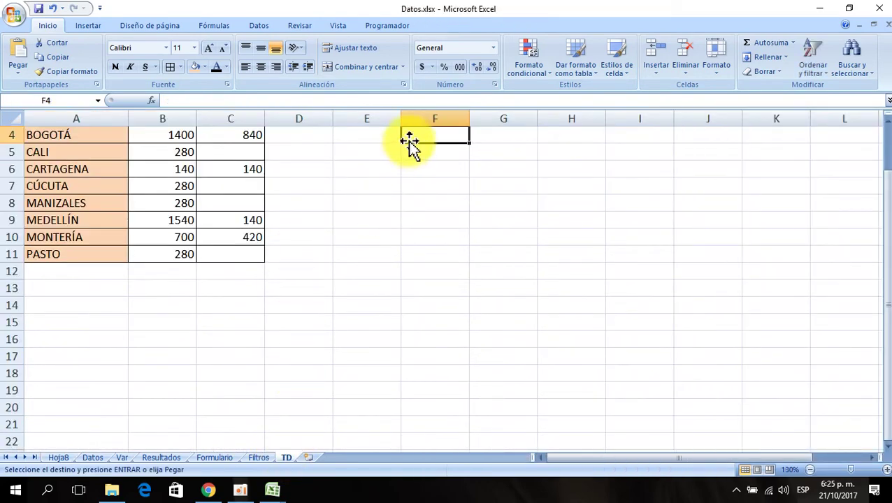
{"action": "left_click", "coordinate": [16, 77]}
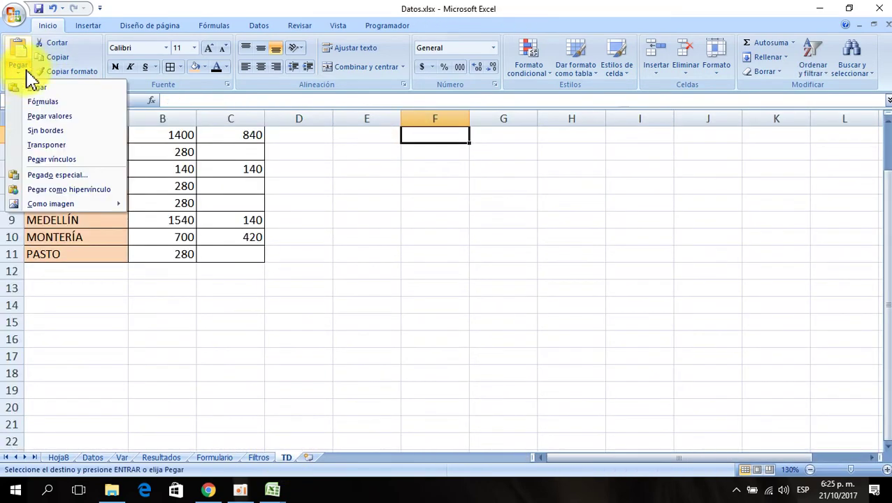
{"action": "left_click", "coordinate": [40, 112]}
{"action": "left_click", "coordinate": [432, 133]}
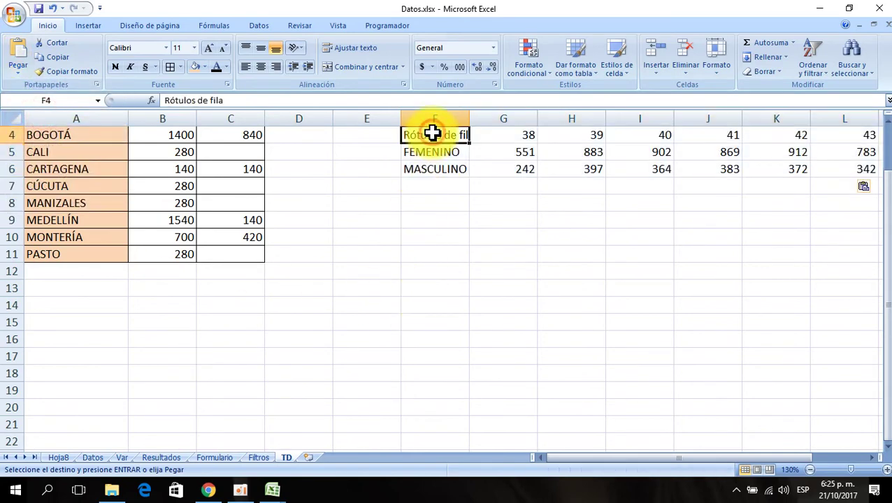
{"action": "key", "text": "Delete"}
Make the age headers 38–43 and the FEMENINO/MASCULINO labels bold.
{"action": "left_click_drag", "start_coordinate": [524, 135], "coordinate": [876, 135]}
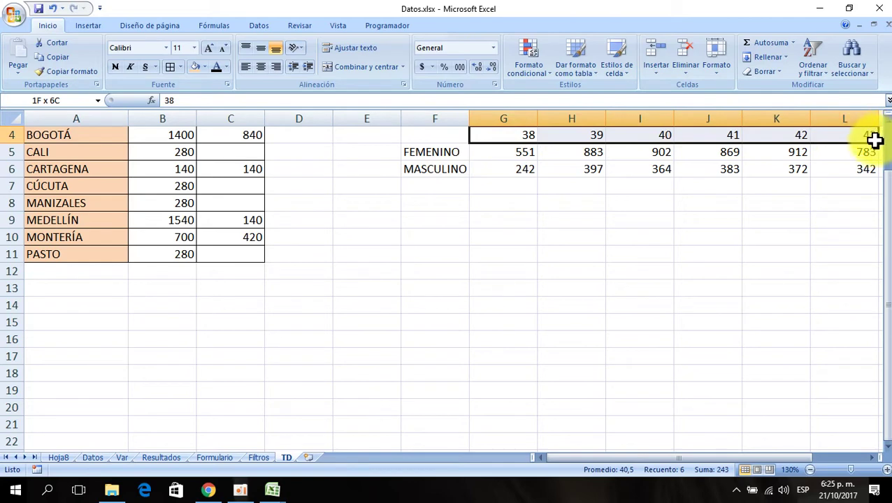
{"action": "left_click_drag", "start_coordinate": [875, 140], "coordinate": [874, 139]}
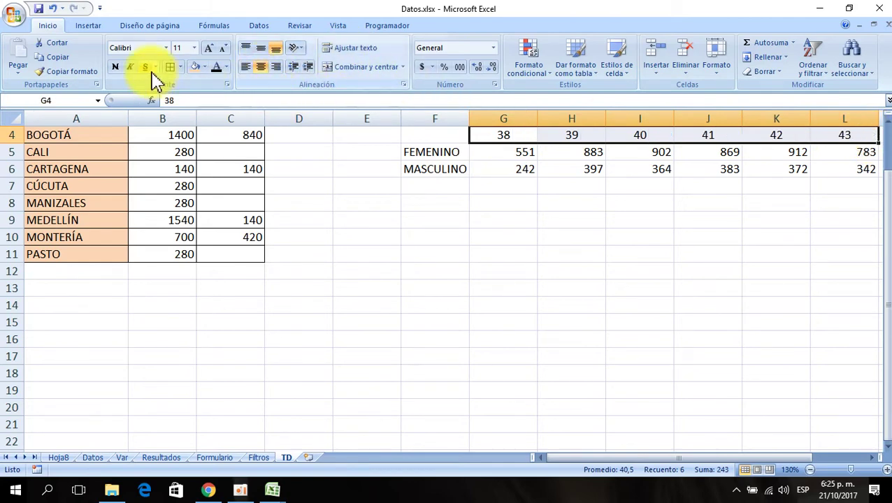
{"action": "left_click", "coordinate": [115, 66]}
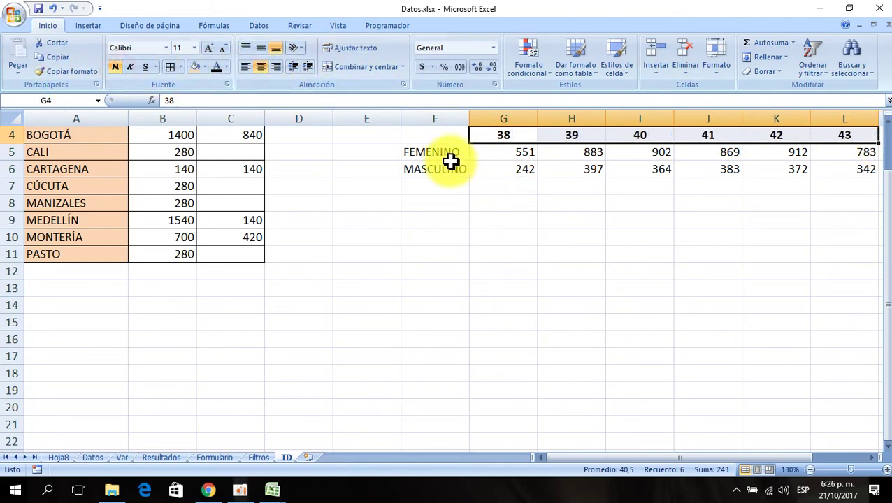
{"action": "left_click_drag", "start_coordinate": [451, 156], "coordinate": [452, 175]}
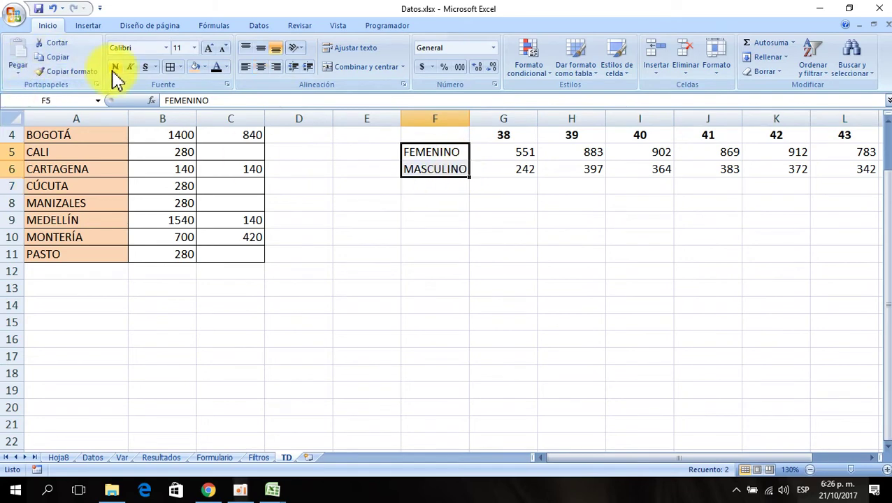
{"action": "left_click", "coordinate": [515, 151]}
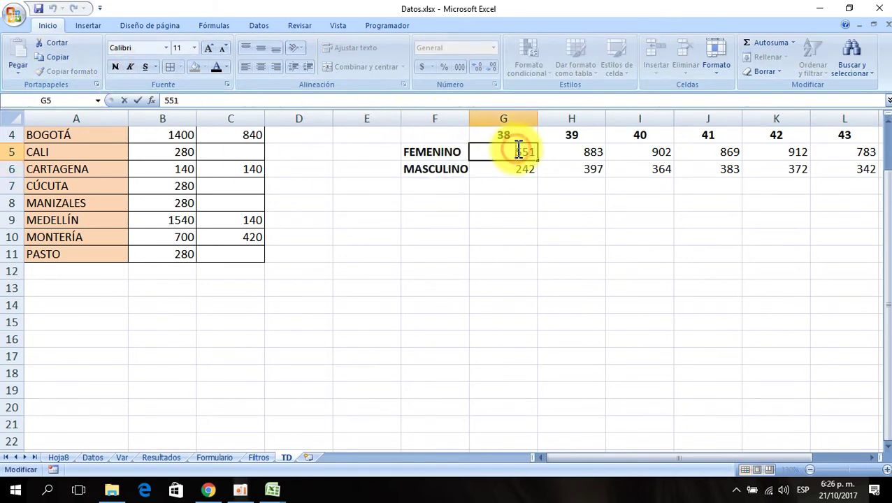
{"action": "left_click", "coordinate": [529, 175]}
{"action": "left_click", "coordinate": [573, 152]}
Border every cell of F4:L6 and fill the age and gender headers orange.
{"action": "key", "text": "ctrl+a"}
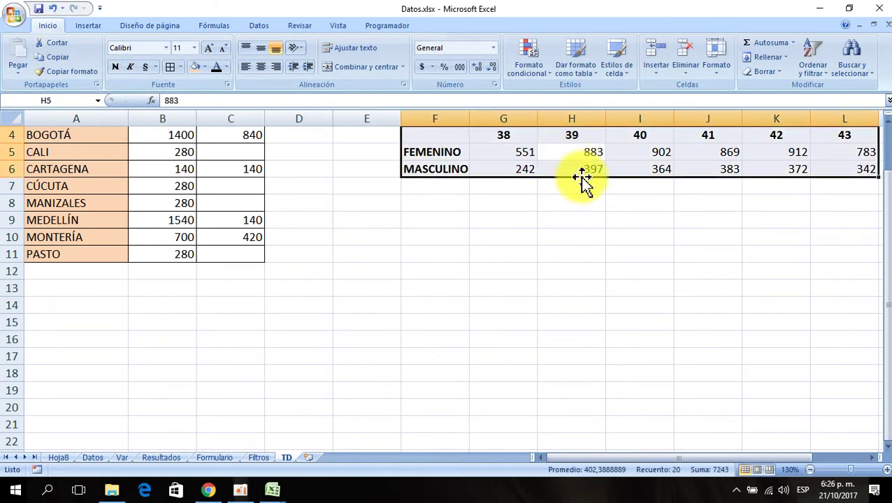
{"action": "left_click", "coordinate": [170, 67]}
{"action": "left_click", "coordinate": [458, 254]}
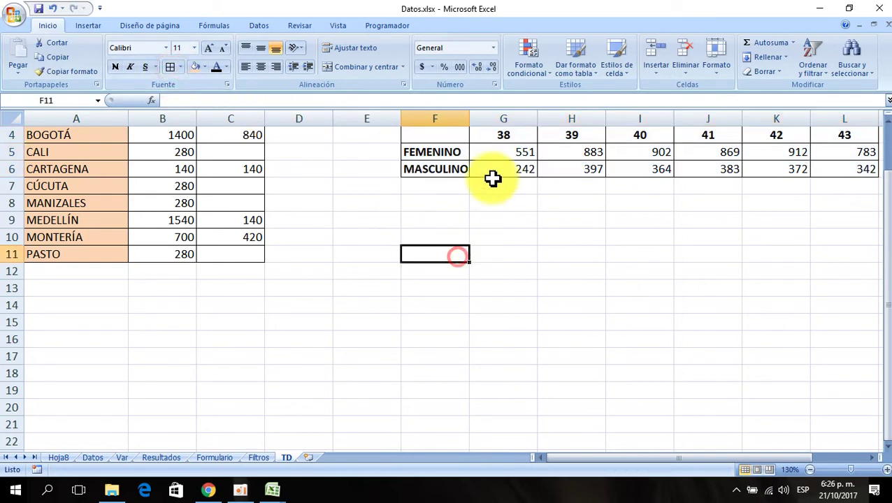
{"action": "left_click_drag", "start_coordinate": [514, 136], "coordinate": [842, 135]}
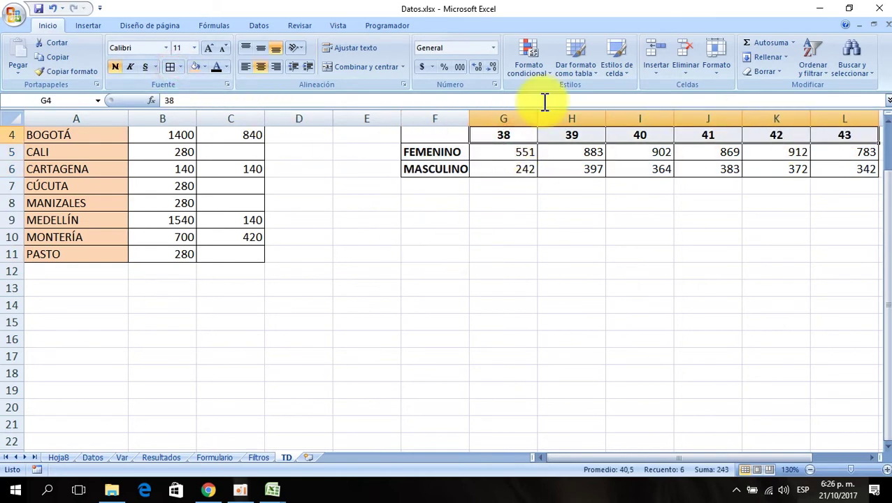
{"action": "left_click", "coordinate": [197, 66]}
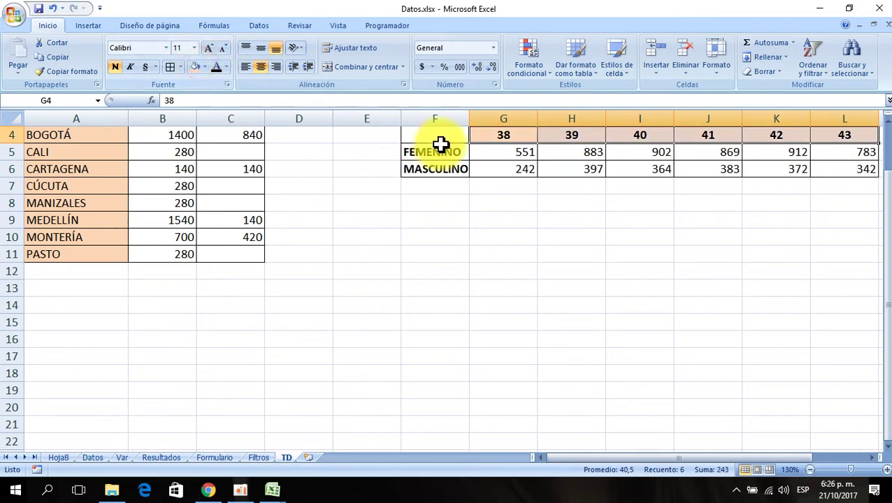
{"action": "left_click_drag", "start_coordinate": [437, 150], "coordinate": [437, 167]}
{"action": "left_click", "coordinate": [198, 69]}
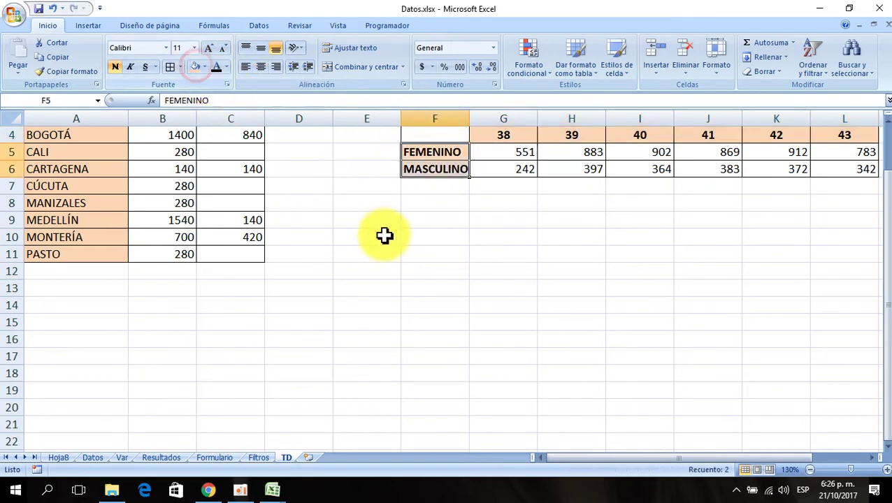
{"action": "left_click", "coordinate": [388, 238]}
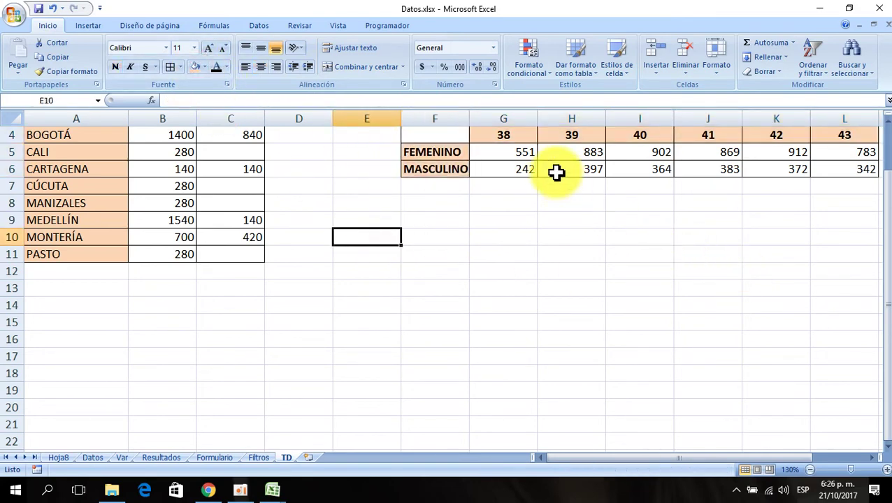
Centre the count values in G5:L6.
{"action": "left_click_drag", "start_coordinate": [505, 152], "coordinate": [858, 169]}
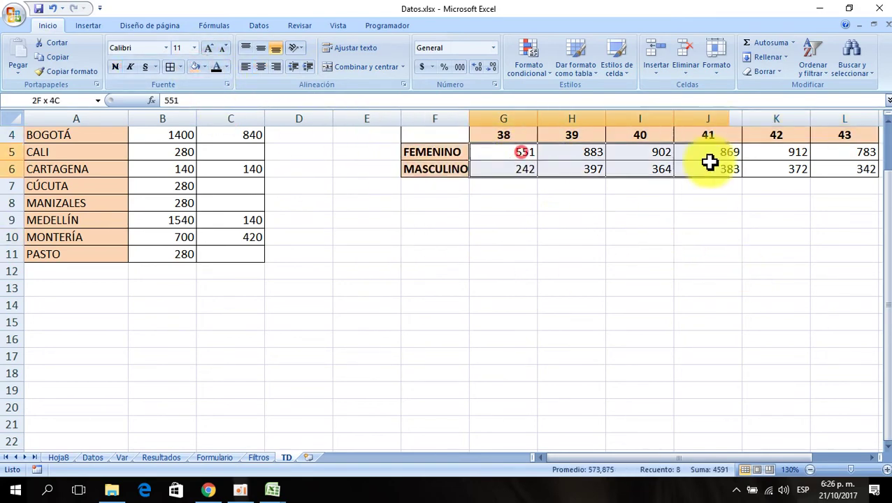
{"action": "left_click", "coordinate": [260, 67]}
{"action": "left_click", "coordinate": [409, 308]}
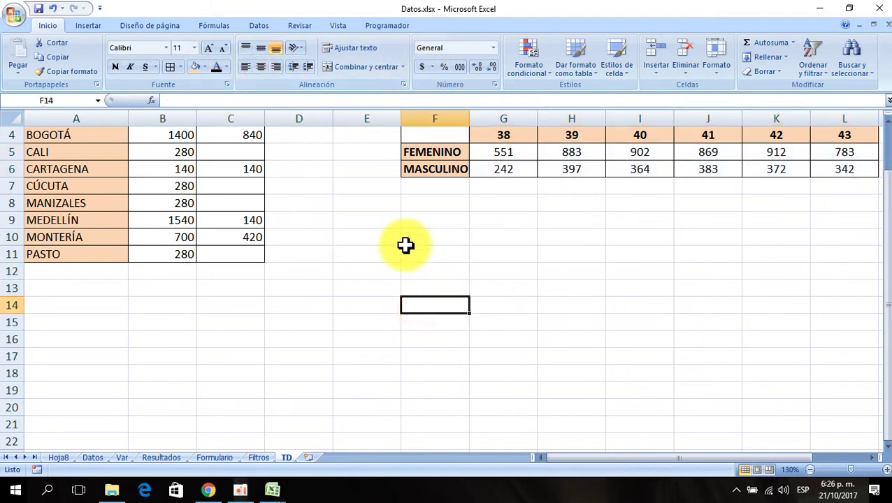
{"action": "scroll", "coordinate": [405, 244], "scroll_direction": "down", "scroll_amount": 1, "text": "ctrl"}
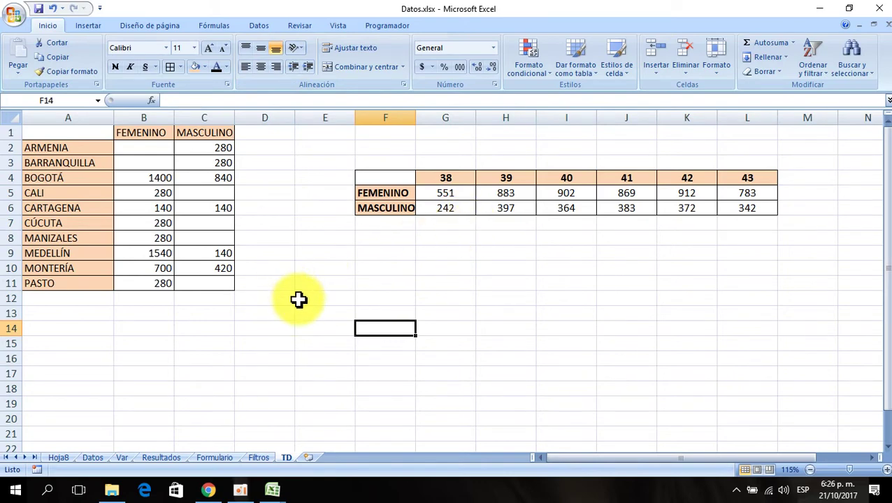
On Hoja8, remove EDAD, GÉNERO and Cuenta de CARGO from Tabla dinámica1.
{"action": "left_click", "coordinate": [59, 458]}
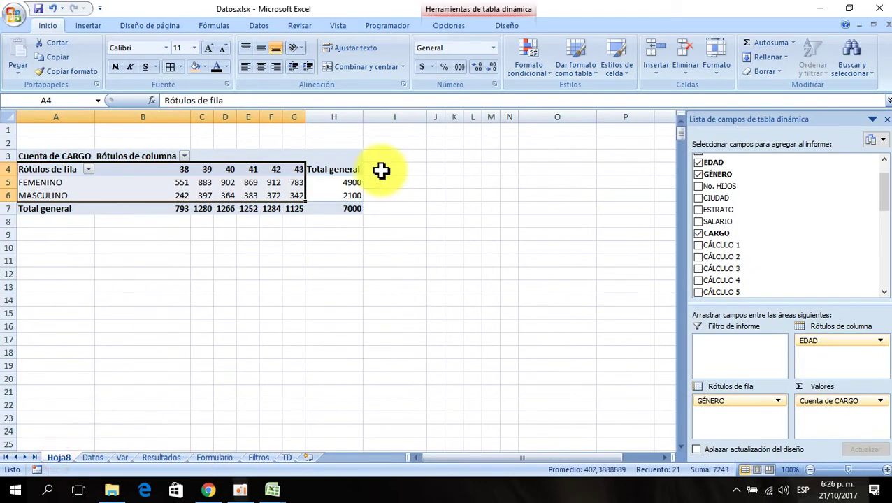
{"action": "mouse_move", "coordinate": [810, 341]}
{"action": "left_mouse_down"}
{"action": "mouse_move", "coordinate": [808, 363]}
{"action": "mouse_move", "coordinate": [747, 268]}
{"action": "left_mouse_up"}
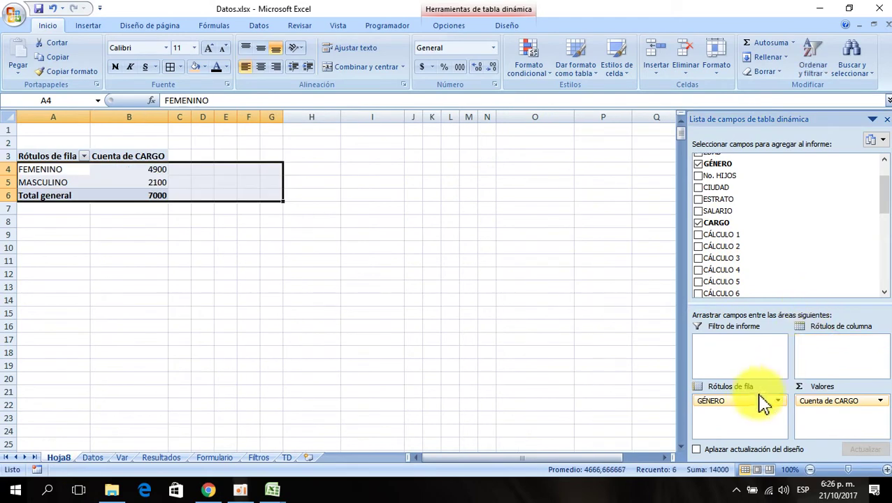
{"action": "left_click_drag", "start_coordinate": [756, 400], "coordinate": [761, 252]}
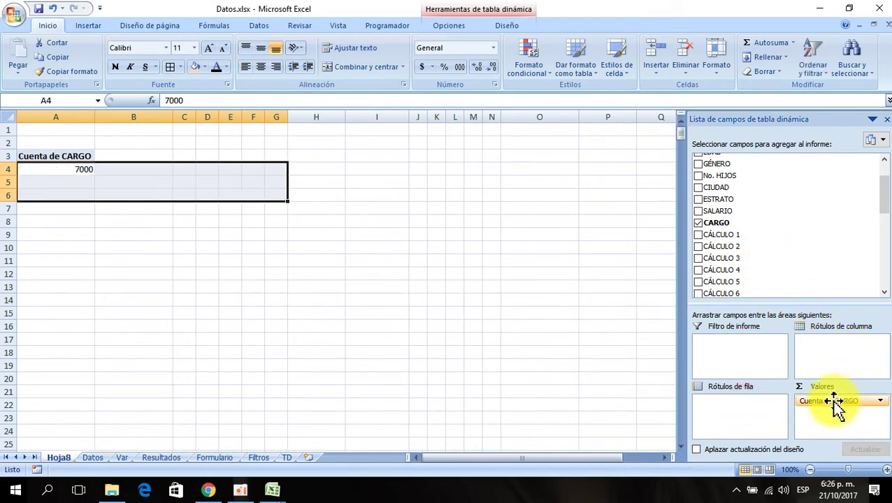
{"action": "left_click_drag", "start_coordinate": [836, 409], "coordinate": [810, 279]}
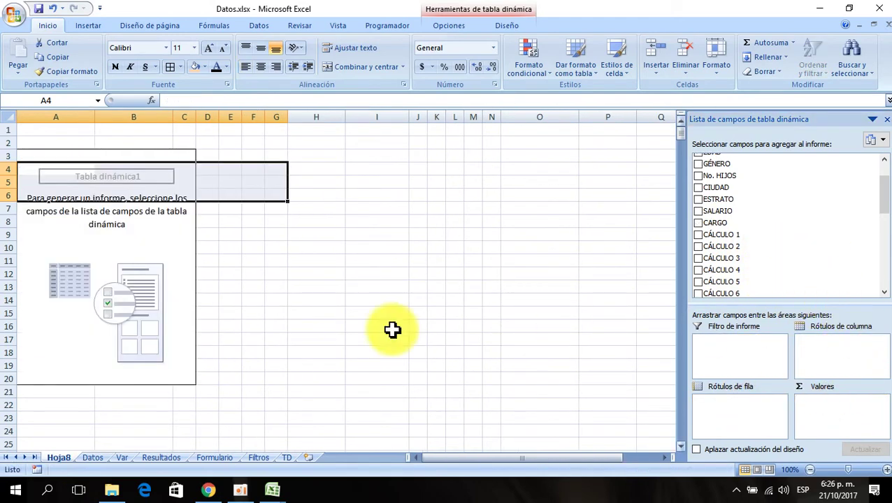
{"action": "left_click", "coordinate": [137, 219]}
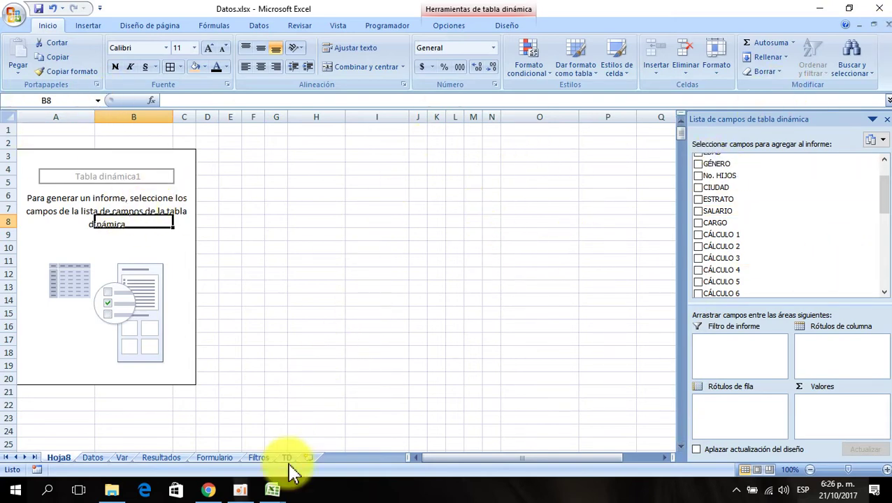
{"action": "left_click", "coordinate": [274, 492]}
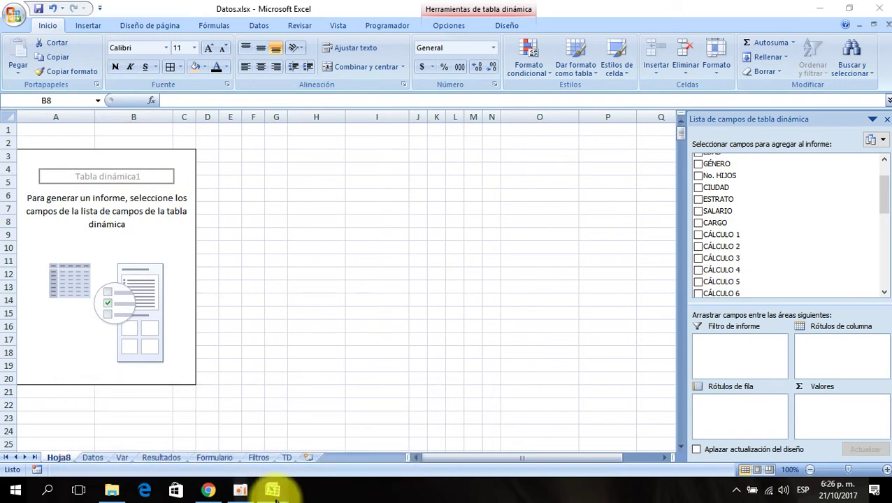
Delete the Marca temporal column from the TabulacionEncuesta.xlsx survey data.
{"action": "mouse_move", "coordinate": [278, 500]}
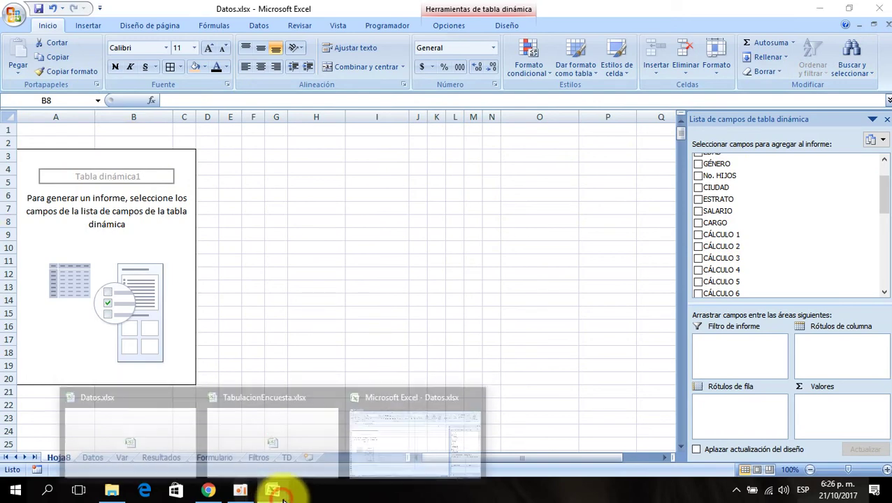
{"action": "left_click", "coordinate": [246, 446]}
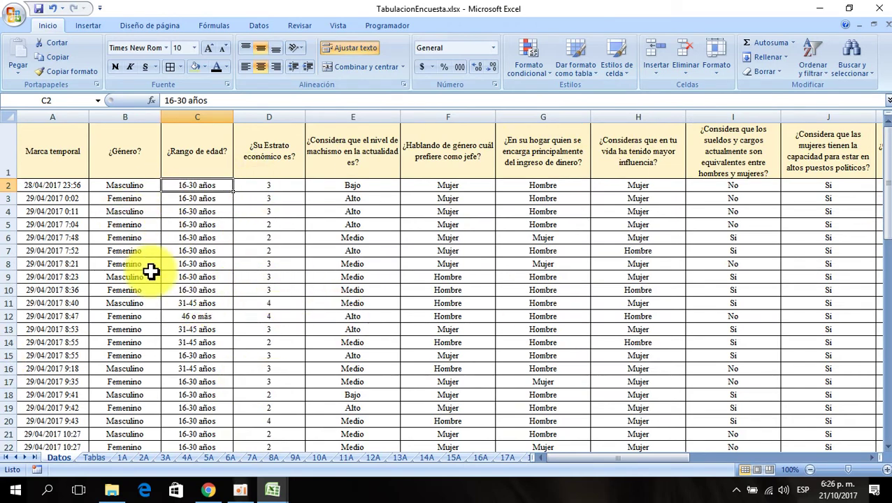
{"action": "left_click", "coordinate": [123, 185]}
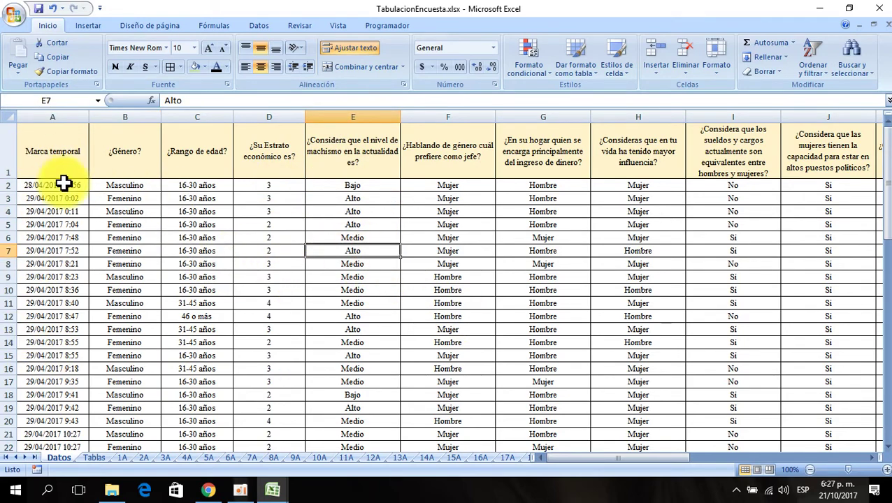
{"action": "left_click", "coordinate": [59, 112]}
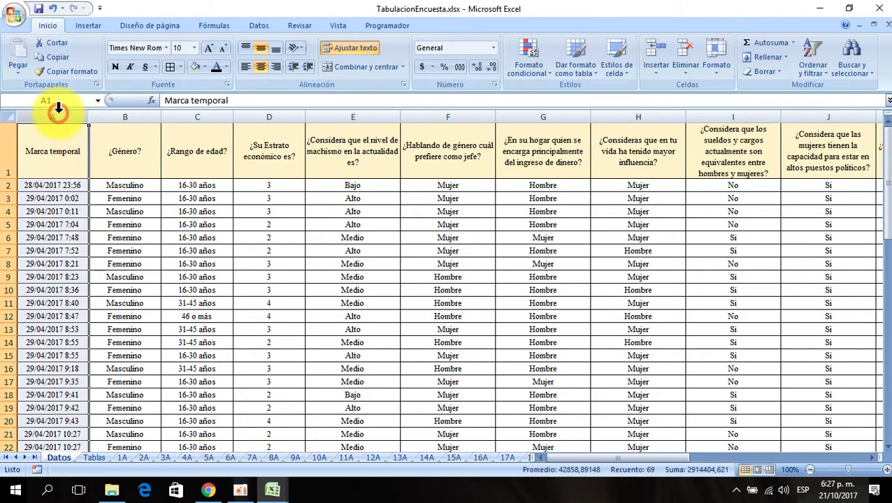
{"action": "left_click", "coordinate": [56, 111]}
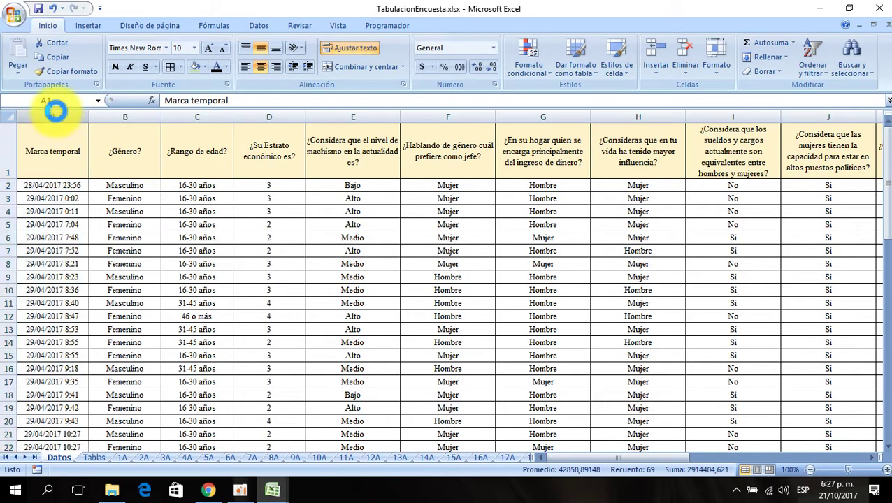
{"action": "key", "text": "ctrl+minus"}
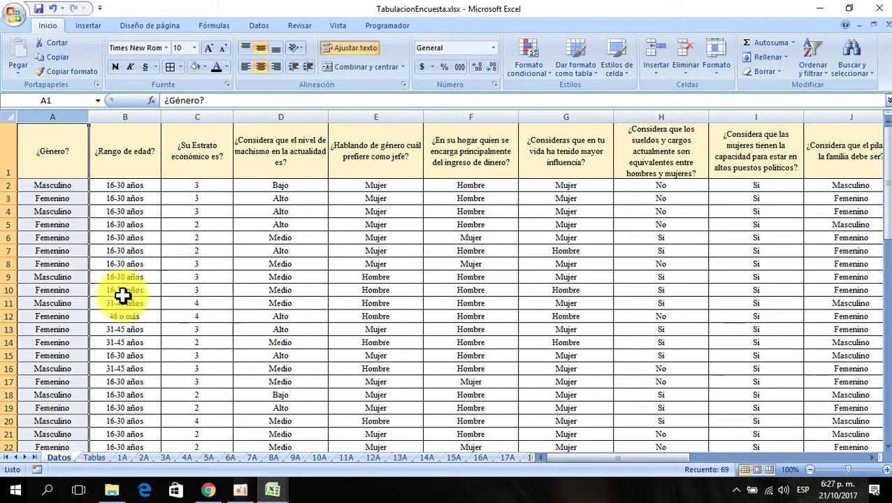
Close the Datos.xlsx workbook.
{"action": "mouse_move", "coordinate": [279, 498]}
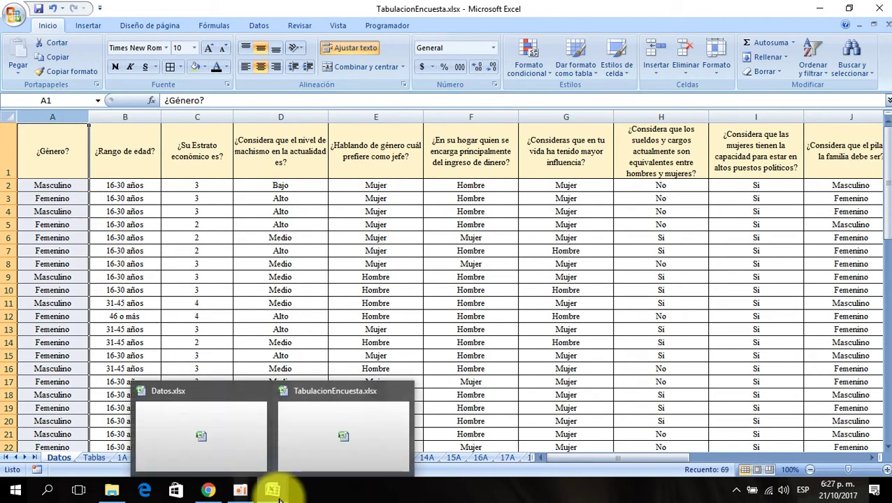
{"action": "left_click", "coordinate": [227, 440]}
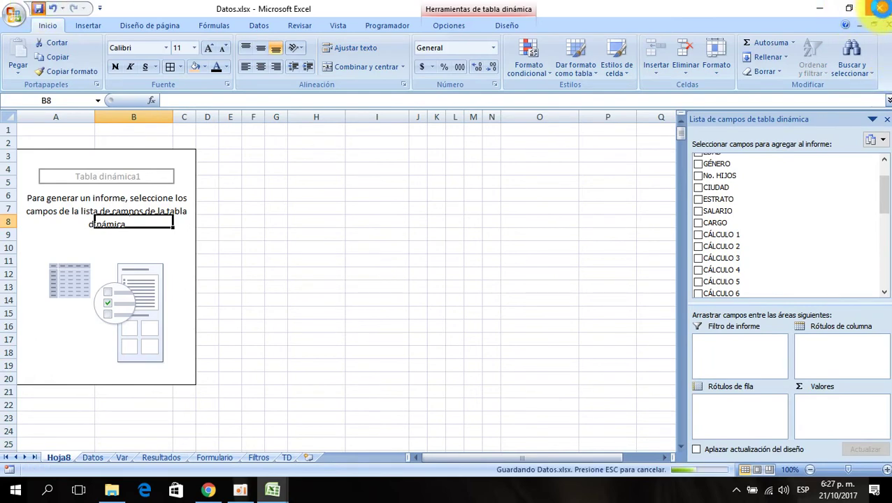
{"action": "left_click", "coordinate": [881, 10]}
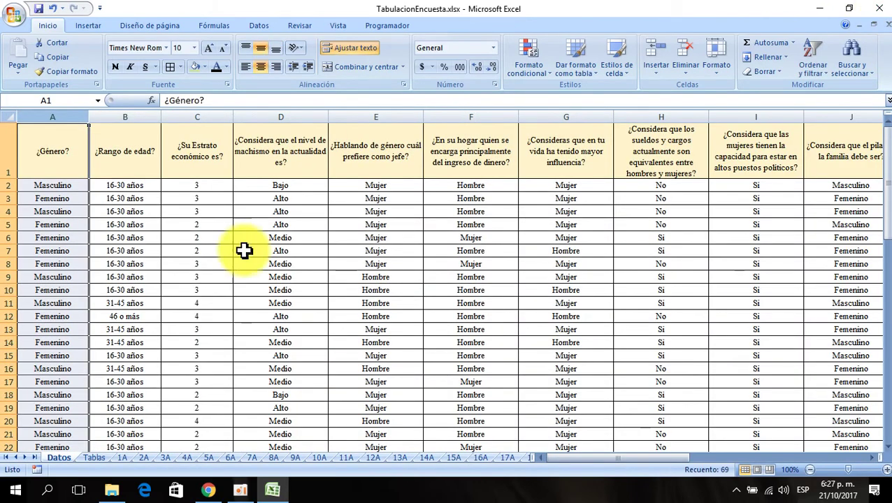
Insert a Gráfico dinámico on a new sheet from the survey data Datos!A1:S69.
{"action": "left_click", "coordinate": [145, 271]}
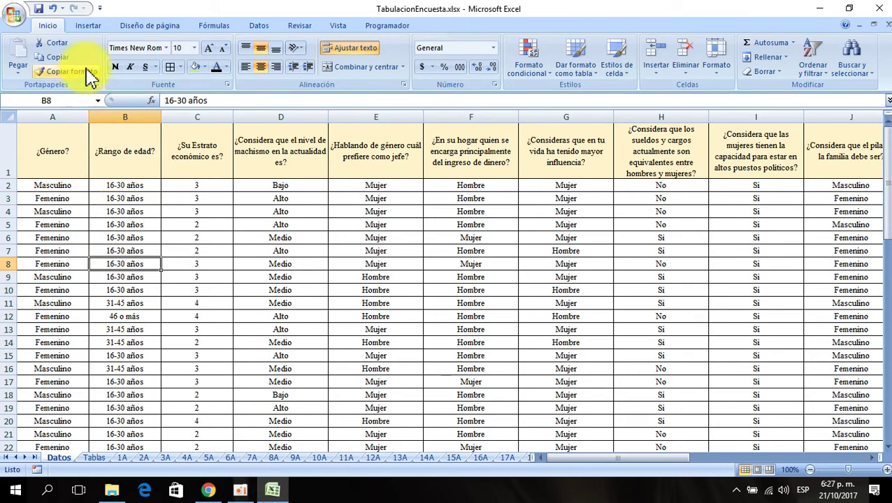
{"action": "left_click", "coordinate": [88, 27]}
{"action": "left_click", "coordinate": [24, 73]}
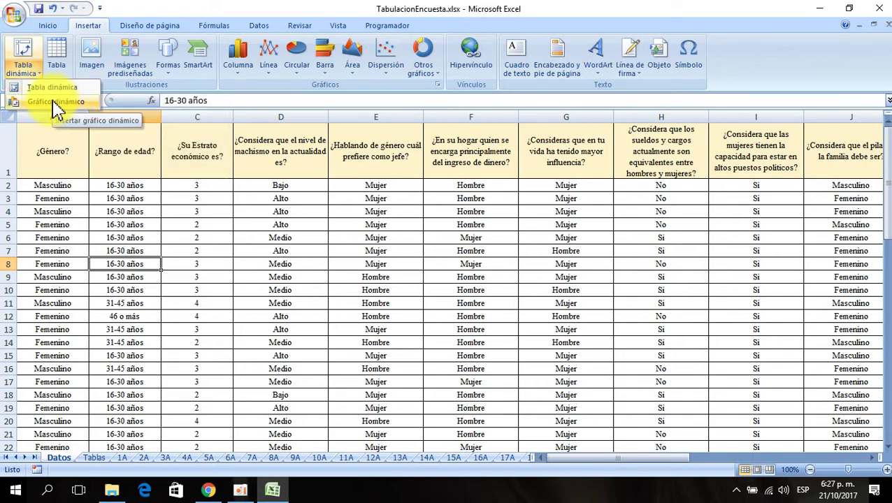
{"action": "left_click", "coordinate": [56, 108]}
{"action": "left_click", "coordinate": [532, 352]}
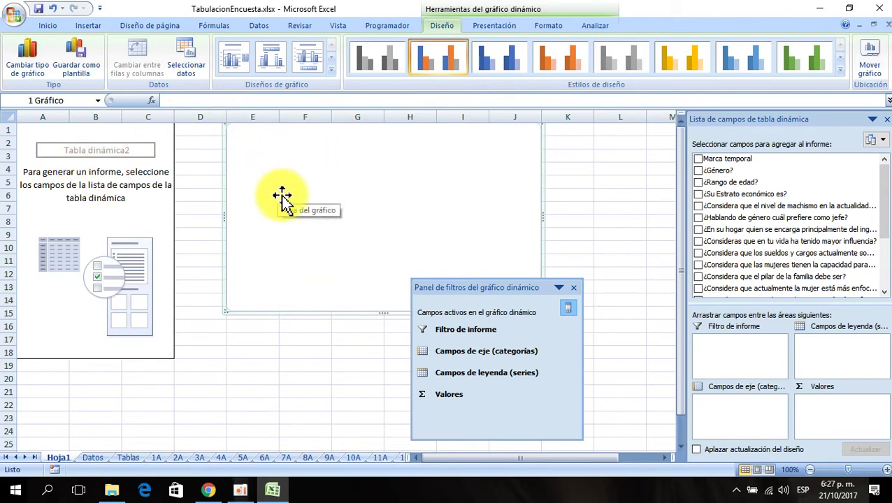
Put ¿Género? on the axis and count the machismo question, giving Femenino 51 and Masculino 17.
{"action": "left_click", "coordinate": [575, 288]}
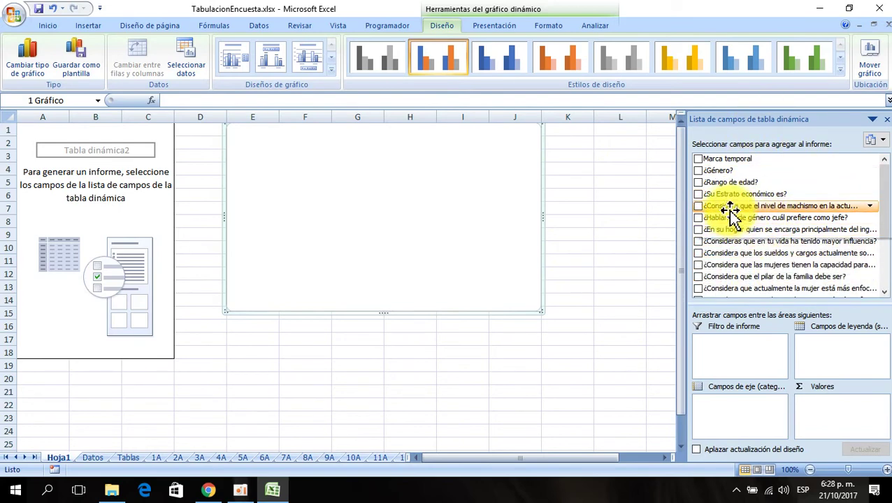
{"action": "left_click_drag", "start_coordinate": [724, 173], "coordinate": [734, 424]}
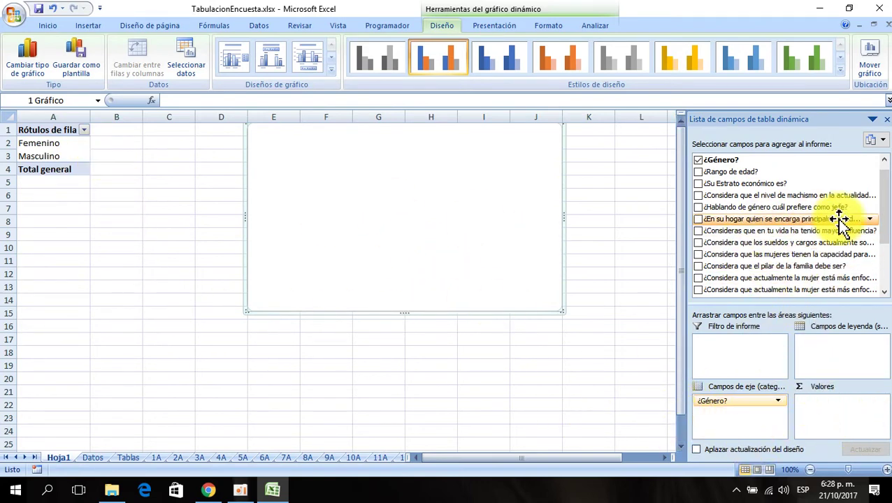
{"action": "left_click", "coordinate": [886, 176]}
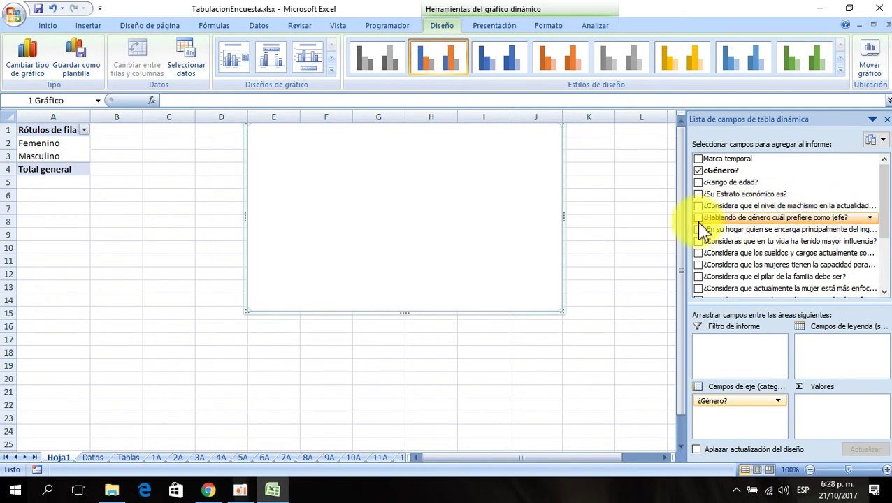
{"action": "left_click_drag", "start_coordinate": [719, 210], "coordinate": [842, 413]}
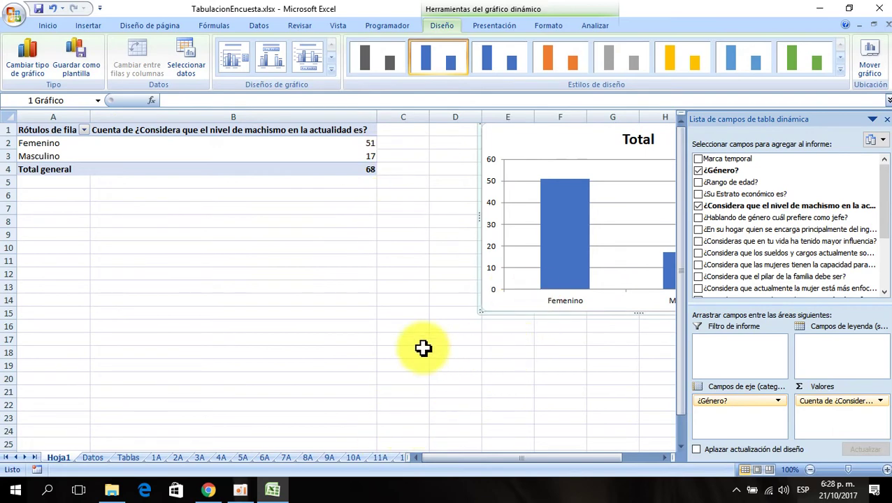
{"action": "scroll", "coordinate": [422, 340], "scroll_direction": "down", "scroll_amount": 1, "text": "ctrl"}
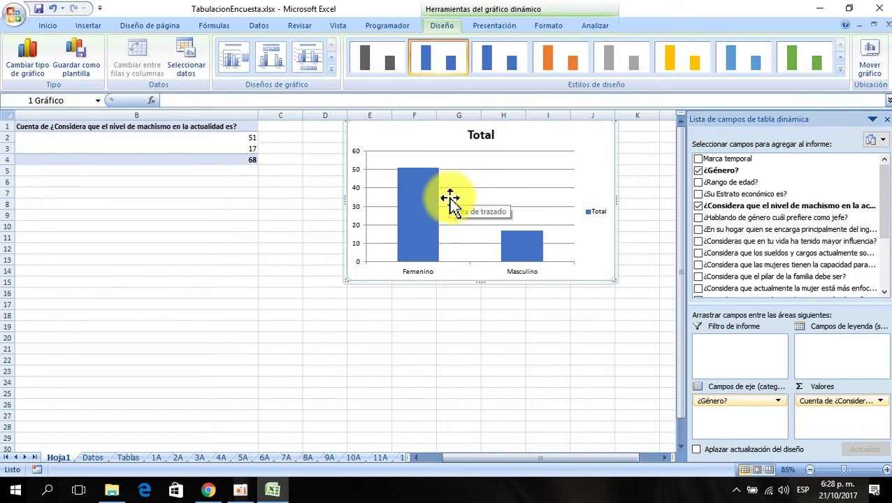
{"action": "left_click_drag", "start_coordinate": [575, 457], "coordinate": [559, 460]}
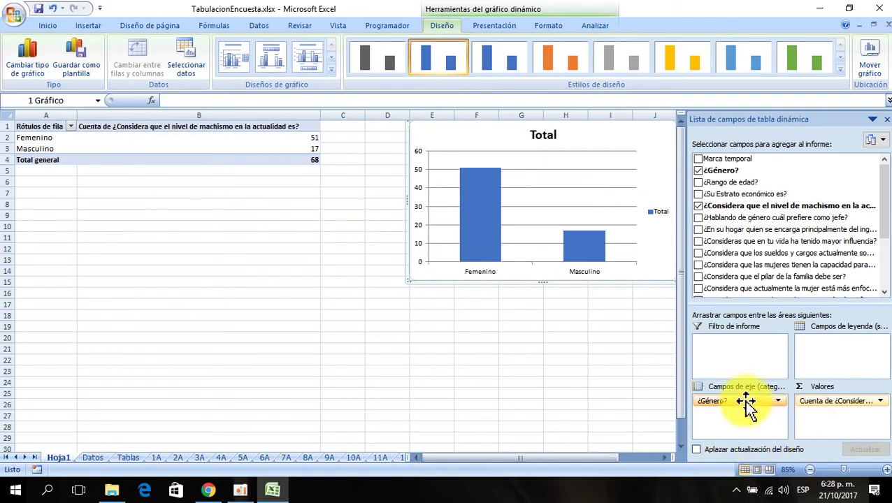
Use ¿Género? as the chart categories and ¿Rango de edad? as the legend series.
{"action": "left_click_drag", "start_coordinate": [746, 404], "coordinate": [705, 274]}
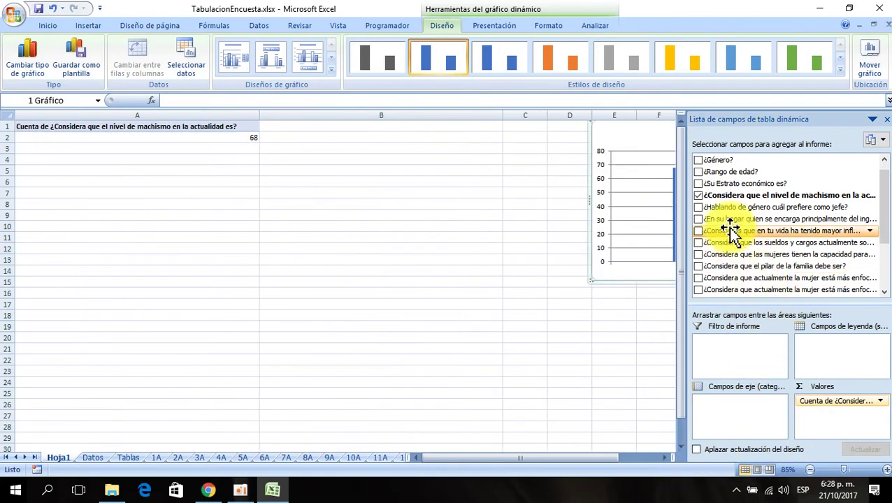
{"action": "left_click_drag", "start_coordinate": [727, 174], "coordinate": [740, 413]}
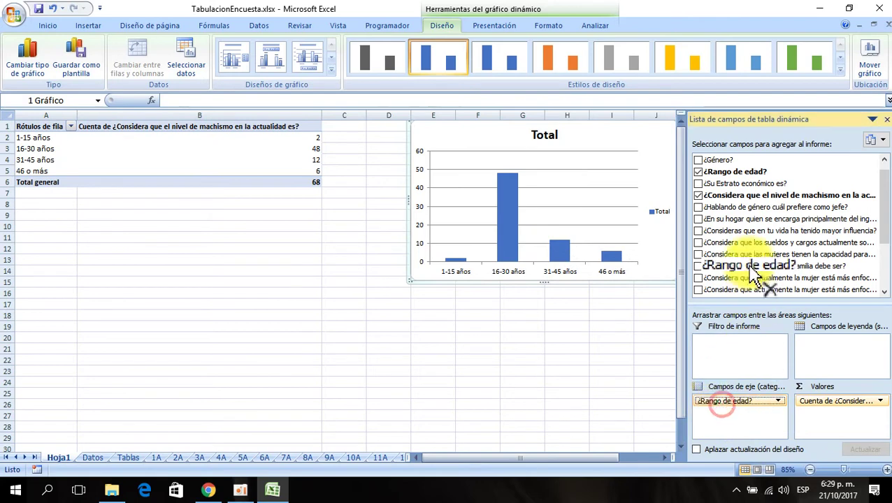
{"action": "left_click_drag", "start_coordinate": [723, 409], "coordinate": [692, 234]}
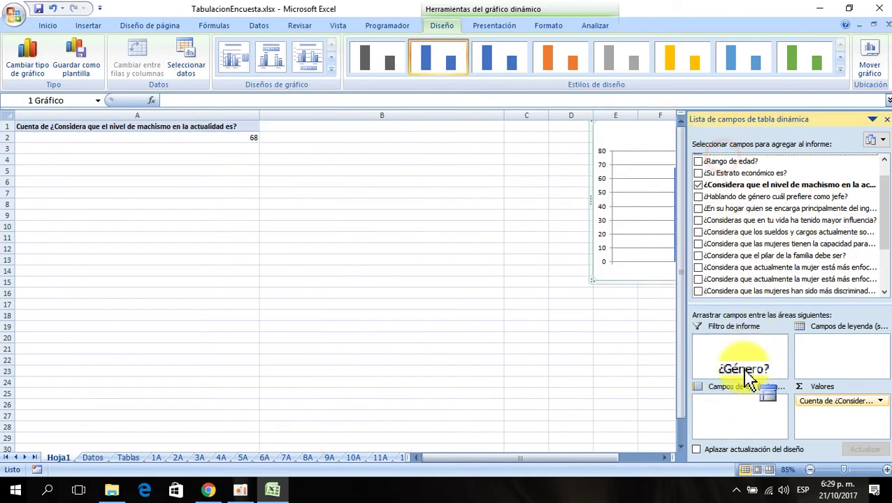
{"action": "left_click_drag", "start_coordinate": [723, 159], "coordinate": [737, 406]}
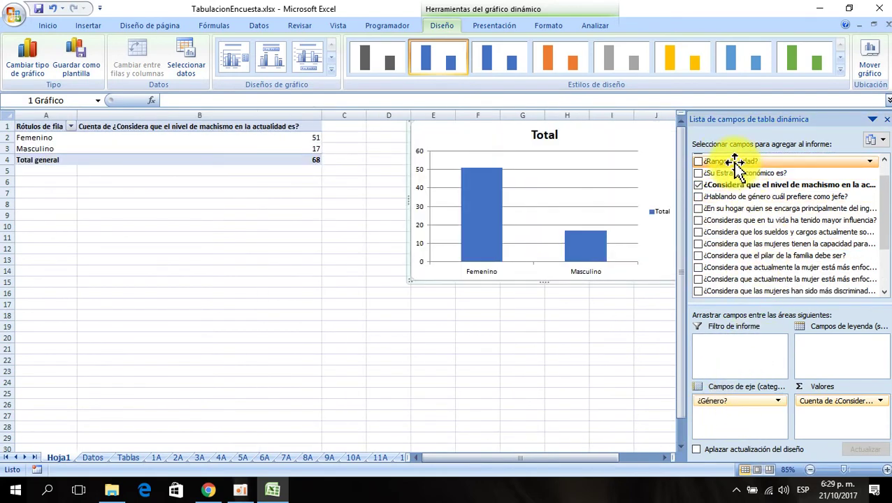
{"action": "left_click_drag", "start_coordinate": [730, 161], "coordinate": [854, 356]}
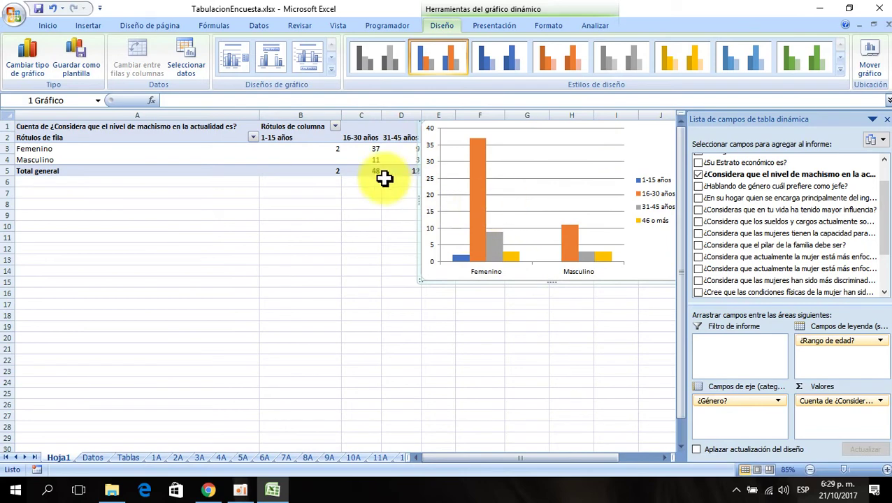
Move the pivot chart onto its own new sheet, Gráfico1.
{"action": "left_click", "coordinate": [873, 57]}
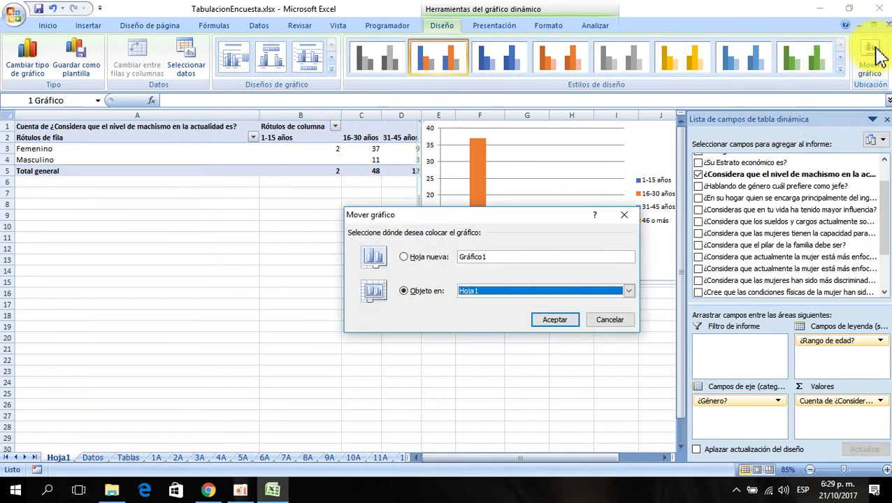
{"action": "left_click", "coordinate": [404, 257]}
{"action": "left_click", "coordinate": [559, 321]}
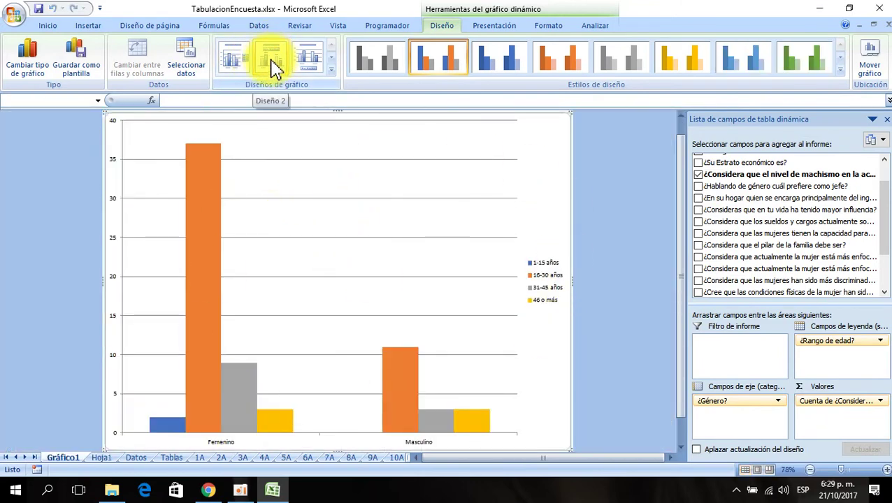
Apply Diseño 2 for a title, legend and data labels, and switch to a 3D column chart.
{"action": "left_click", "coordinate": [271, 59]}
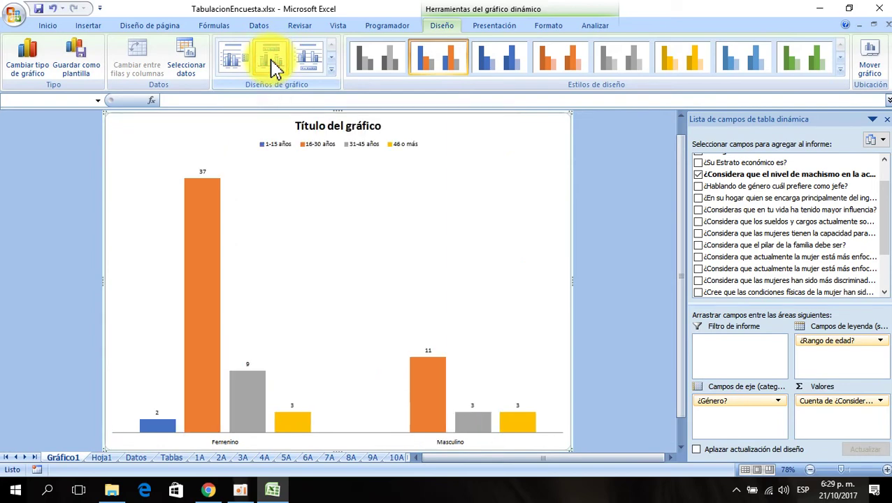
{"action": "left_click", "coordinate": [26, 69]}
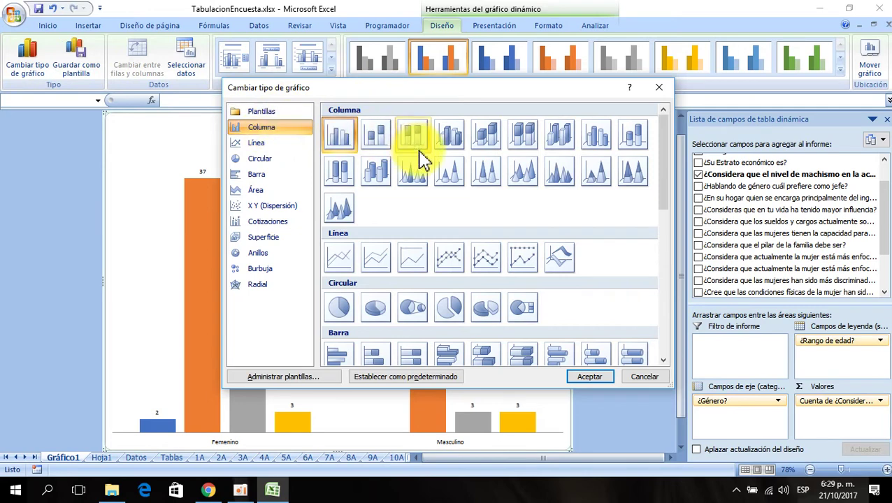
{"action": "left_click", "coordinate": [559, 136]}
{"action": "left_click", "coordinate": [586, 375]}
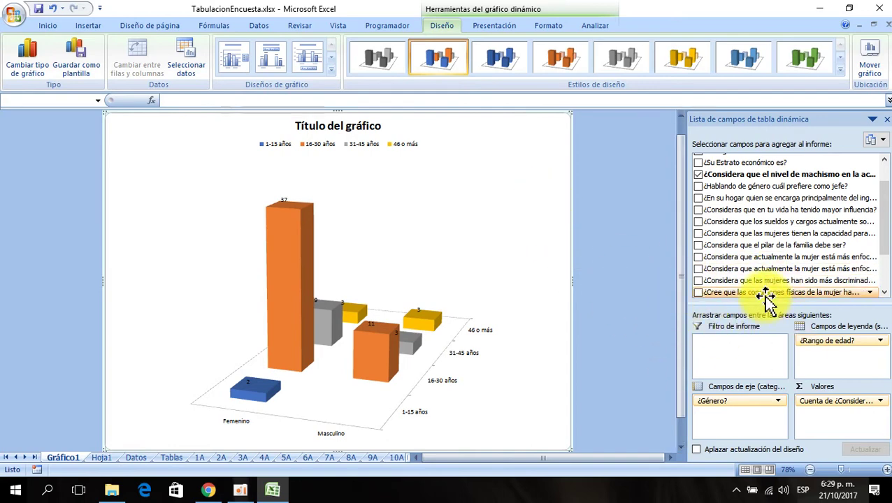
Put ¿Género? in the legend fields and ¿Rango de edad? on the axis, then open 3-D rotation.
{"action": "left_click_drag", "start_coordinate": [766, 297], "coordinate": [722, 409]}
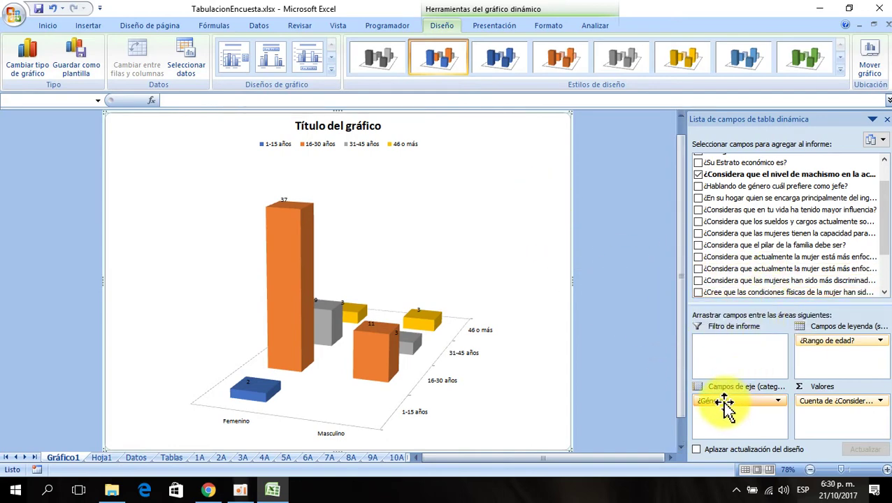
{"action": "mouse_move", "coordinate": [723, 409]}
{"action": "left_mouse_down"}
{"action": "mouse_move", "coordinate": [748, 420]}
{"action": "mouse_move", "coordinate": [708, 405]}
{"action": "mouse_move", "coordinate": [826, 350]}
{"action": "mouse_move", "coordinate": [753, 412]}
{"action": "left_mouse_up"}
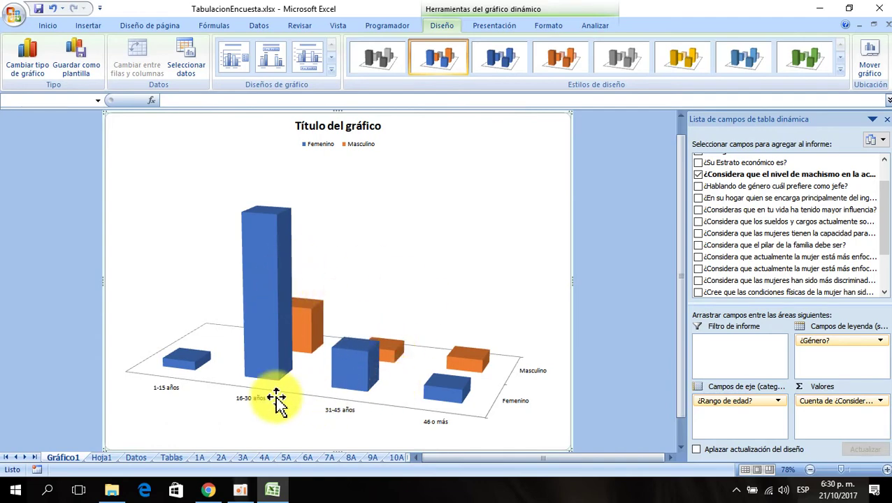
{"action": "mouse_move", "coordinate": [194, 367]}
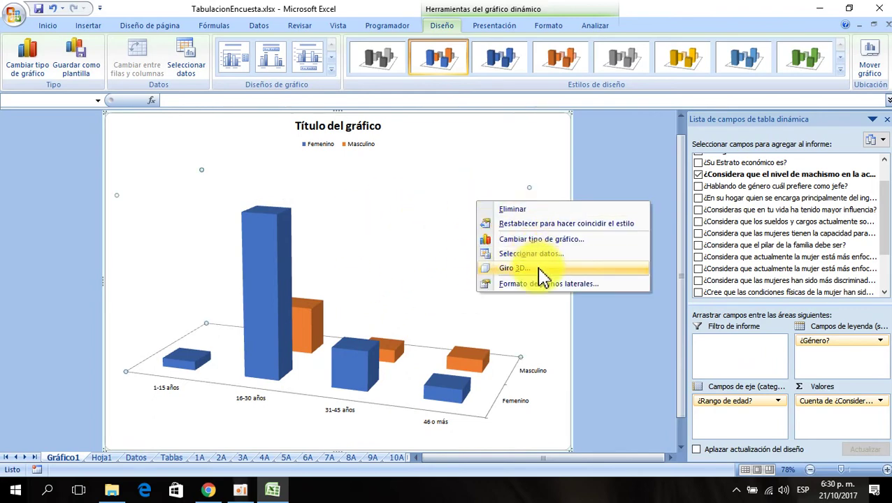
{"action": "left_click", "coordinate": [541, 271]}
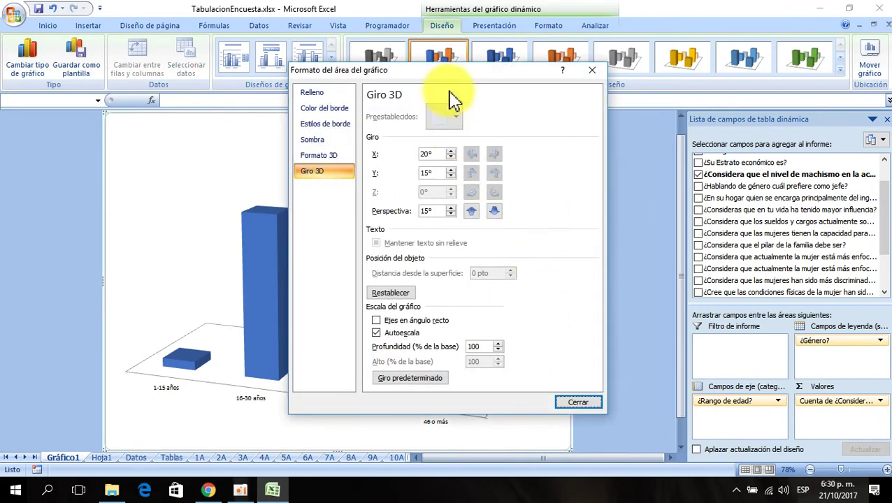
{"action": "mouse_move", "coordinate": [447, 78]}
{"action": "left_mouse_down"}
{"action": "mouse_move", "coordinate": [627, 187]}
{"action": "mouse_move", "coordinate": [700, 208]}
{"action": "left_mouse_up"}
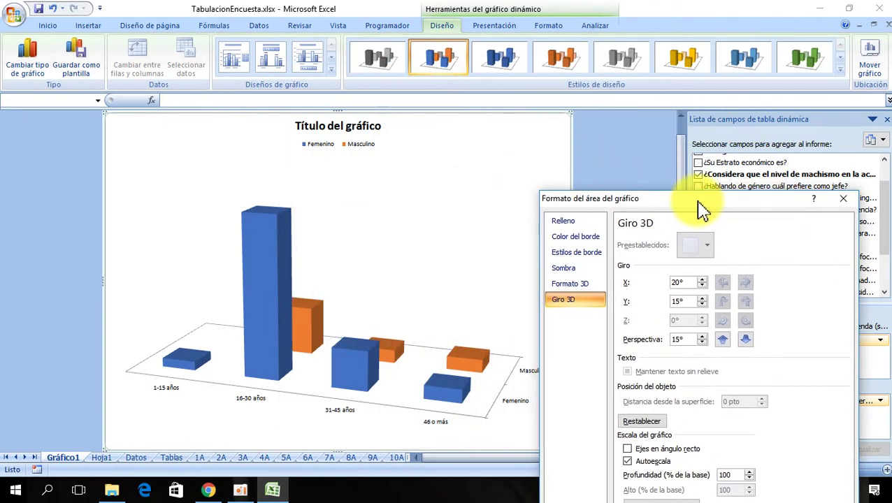
Raise the chart's X rotation to 160° and close the rotation settings.
{"action": "left_click", "coordinate": [702, 280]}
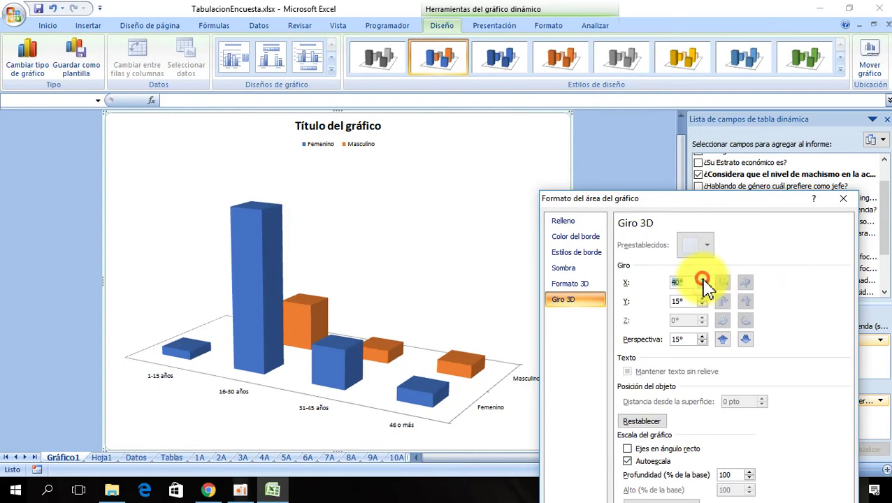
{"action": "left_click", "coordinate": [702, 280]}
{"action": "left_click", "coordinate": [702, 280]}
{"action": "left_click", "coordinate": [702, 281]}
{"action": "left_click", "coordinate": [702, 280]}
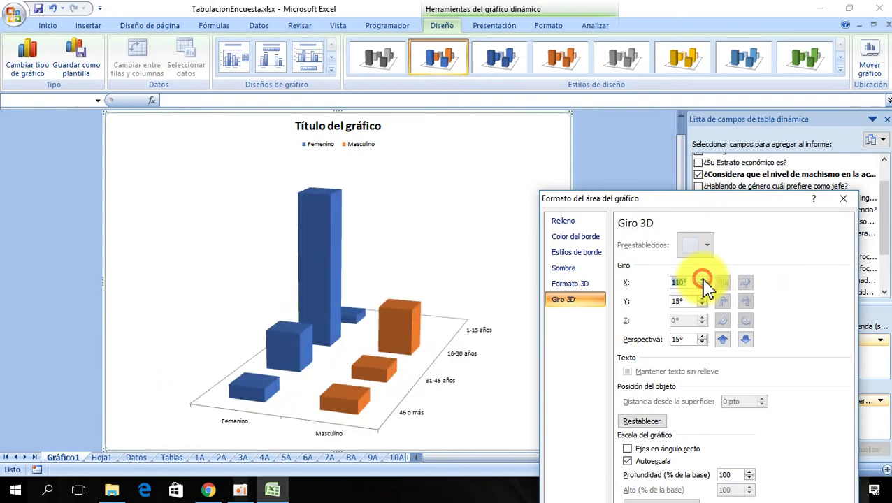
{"action": "left_click", "coordinate": [703, 280]}
{"action": "left_click", "coordinate": [702, 280]}
{"action": "left_click", "coordinate": [702, 281]}
{"action": "left_click", "coordinate": [702, 280]}
{"action": "left_click", "coordinate": [703, 280]}
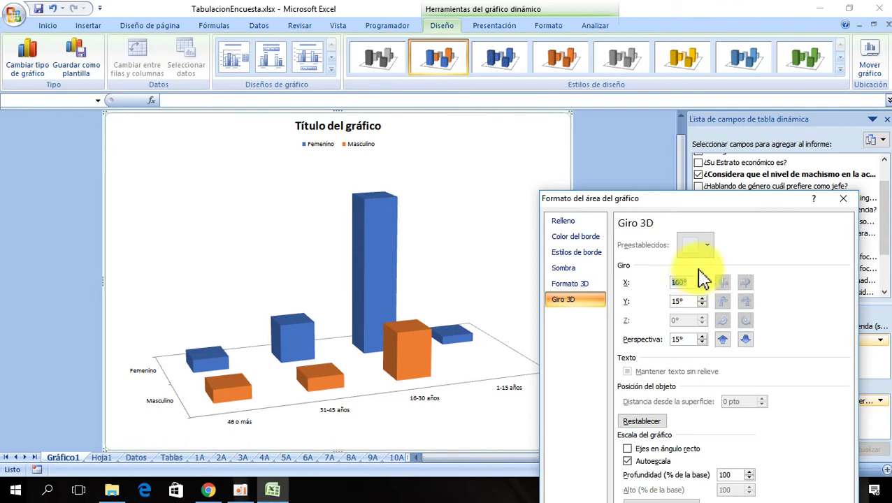
{"action": "left_click_drag", "start_coordinate": [672, 199], "coordinate": [664, 157]}
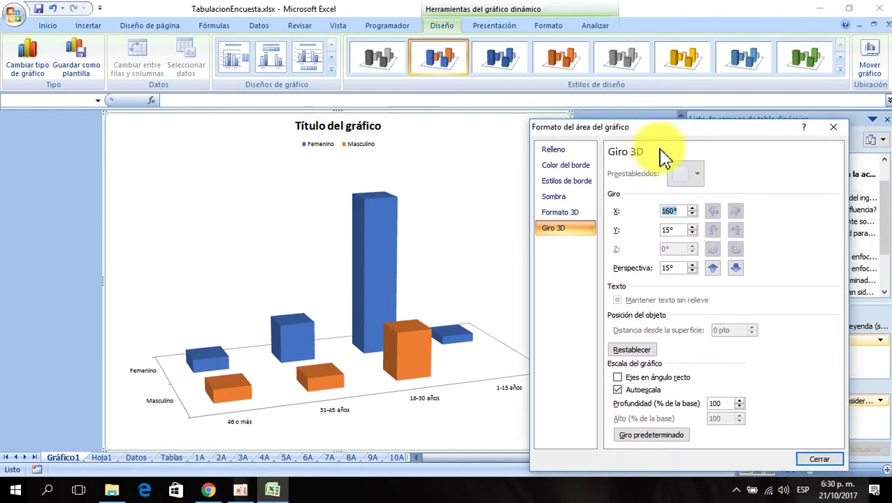
{"action": "left_click", "coordinate": [817, 461]}
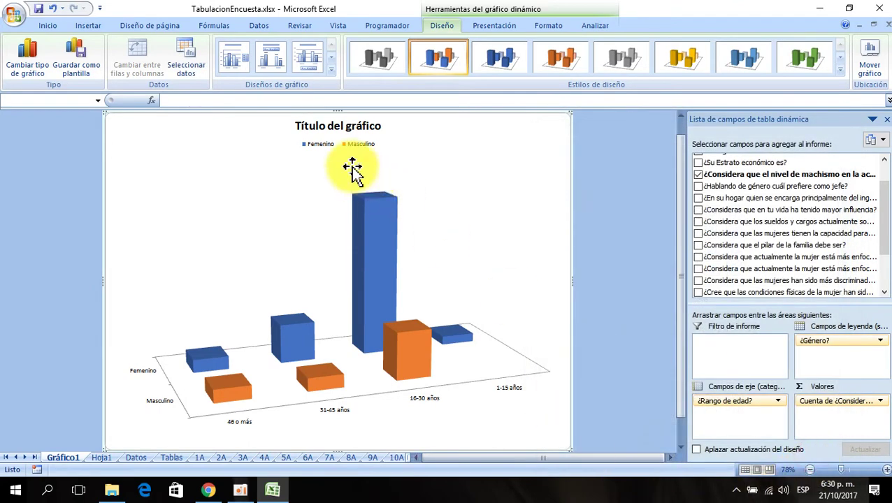
Delete the 'Título del gráfico' placeholder so the title reads 'Rango de Edad por Género'.
{"action": "left_click", "coordinate": [344, 128]}
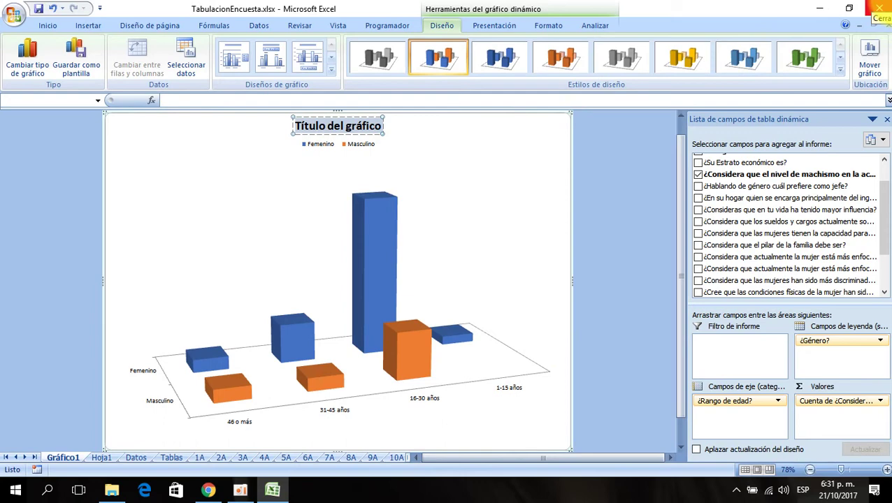
{"action": "key", "text": "Delete"}
{"action": "type", "text": "Rango de Edad por Género"}
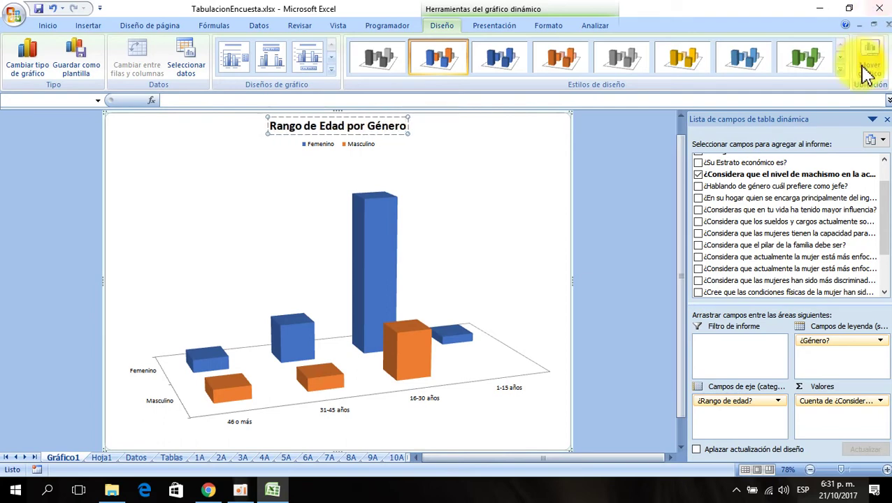
{"action": "left_click", "coordinate": [354, 122]}
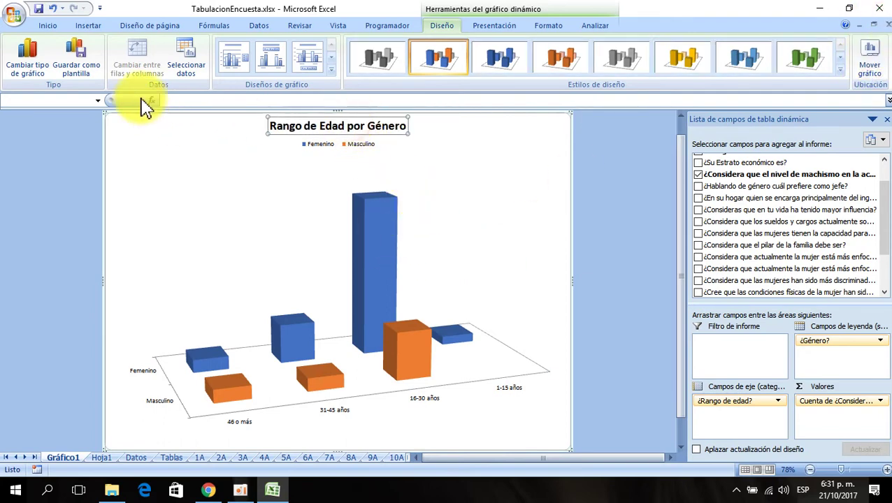
{"action": "left_click", "coordinate": [356, 125]}
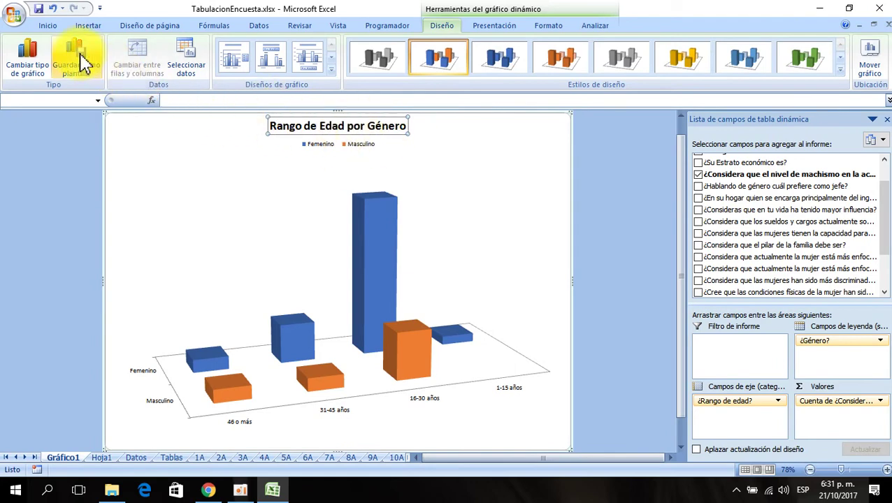
Set the chart title and legend fonts to Times New Roman.
{"action": "left_click", "coordinate": [46, 26]}
{"action": "left_click", "coordinate": [167, 48]}
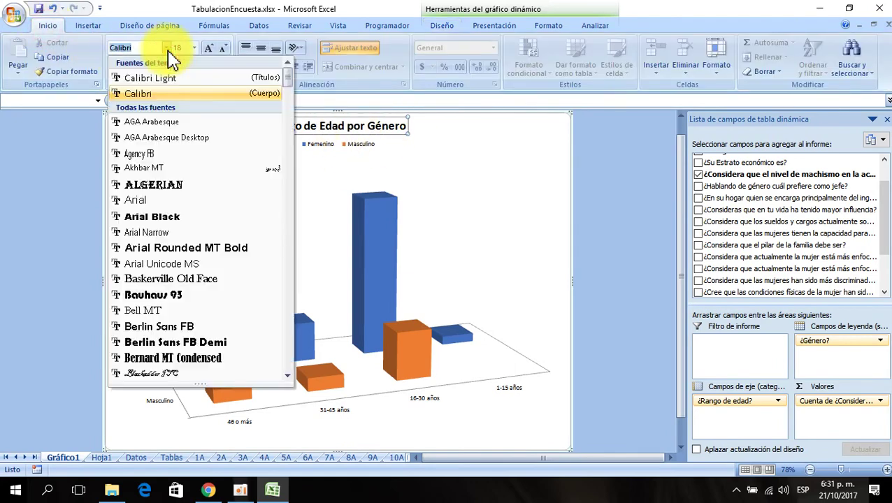
{"action": "type", "text": "Times New Rom"}
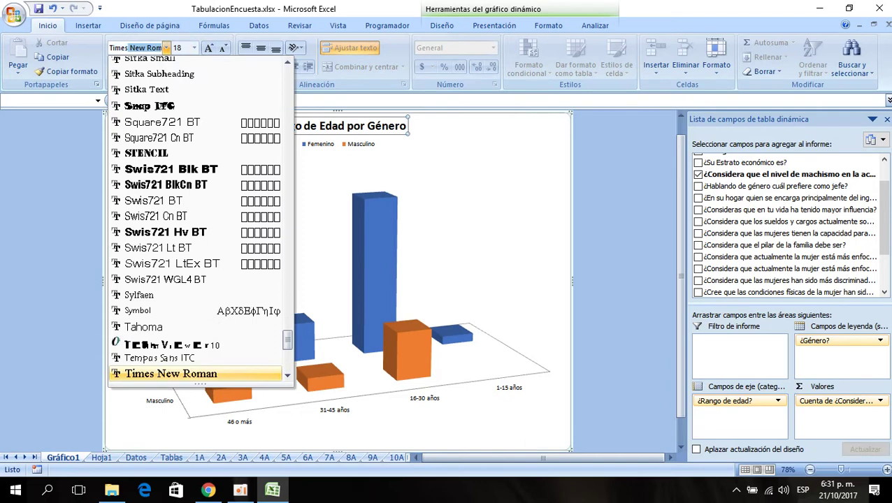
{"action": "left_click", "coordinate": [218, 374]}
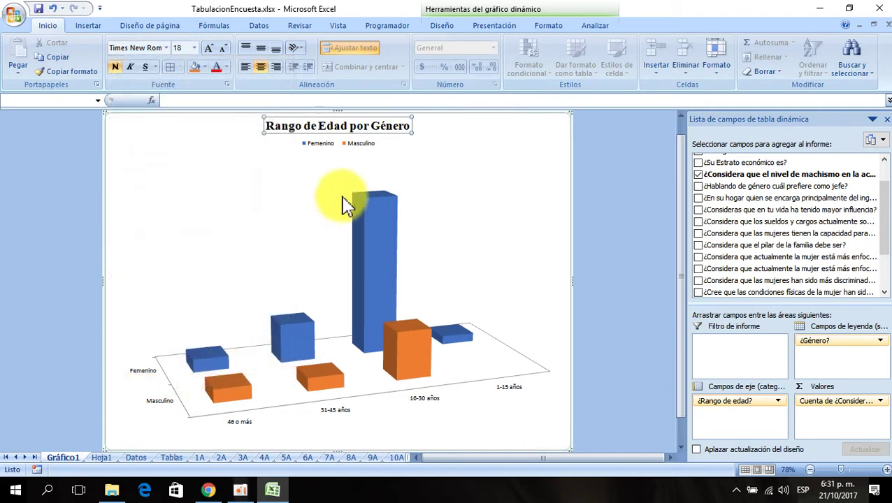
{"action": "left_click", "coordinate": [328, 143]}
{"action": "left_click", "coordinate": [166, 48]}
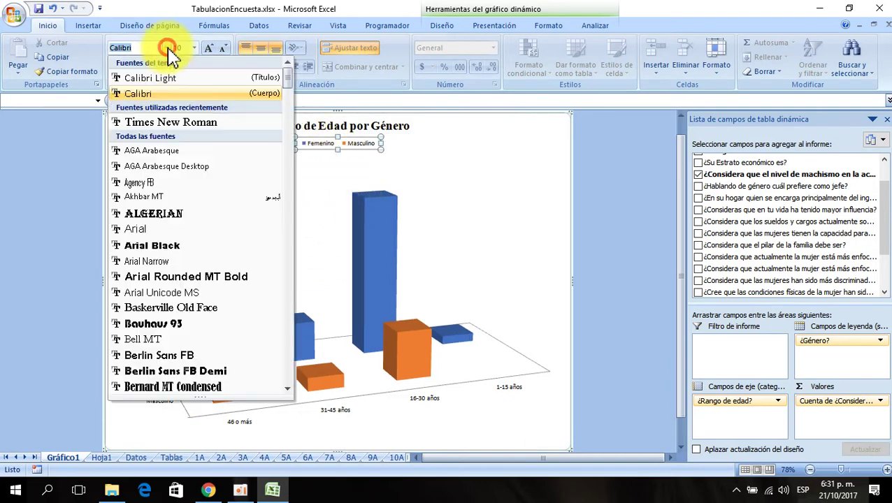
{"action": "left_click", "coordinate": [175, 122]}
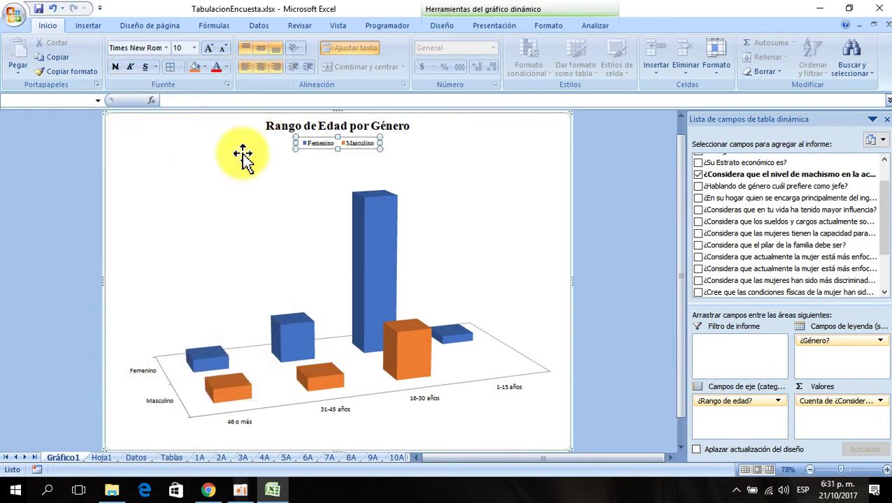
Enlarge the chart title and make the legend bold at 12 points.
{"action": "left_click", "coordinate": [287, 128]}
{"action": "left_click", "coordinate": [209, 49]}
{"action": "left_click", "coordinate": [208, 49]}
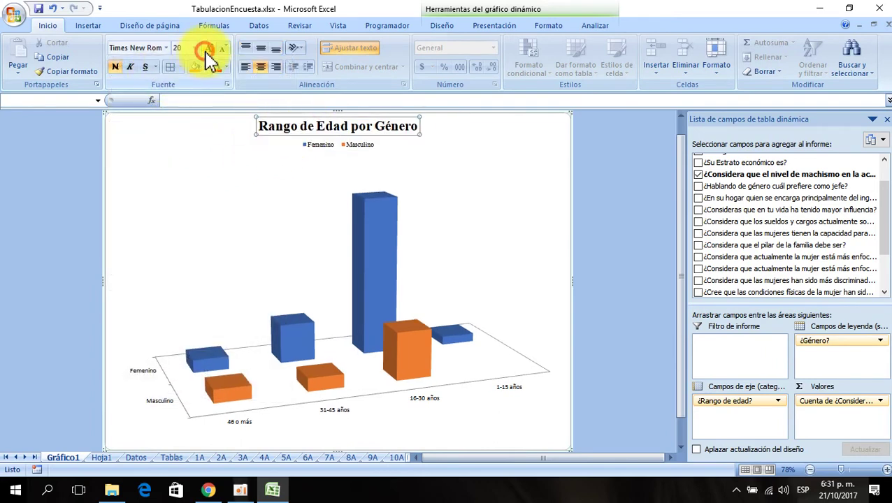
{"action": "left_click", "coordinate": [208, 49]}
{"action": "left_click", "coordinate": [312, 149]}
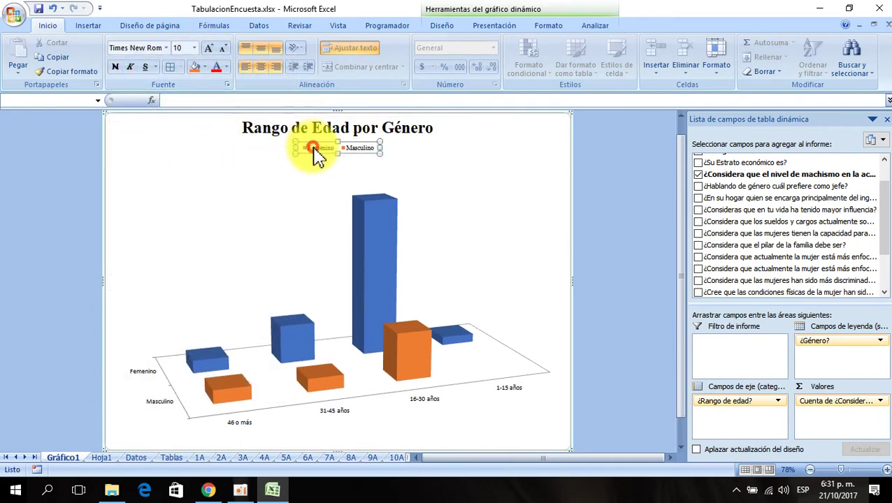
{"action": "left_click", "coordinate": [208, 49]}
{"action": "left_click", "coordinate": [208, 49]}
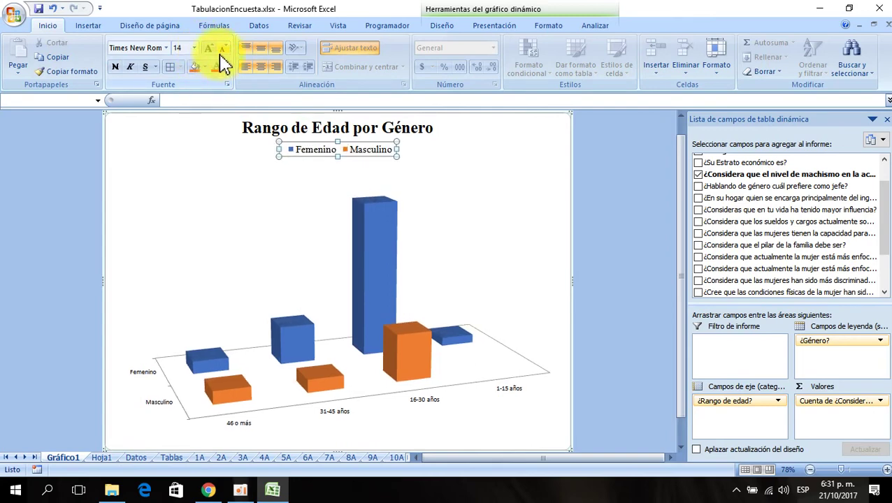
{"action": "left_click", "coordinate": [223, 49]}
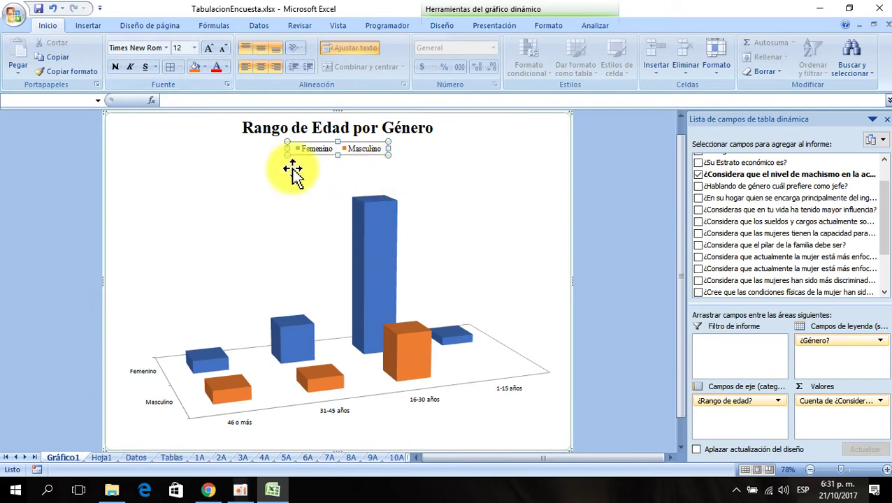
{"action": "left_click", "coordinate": [116, 67]}
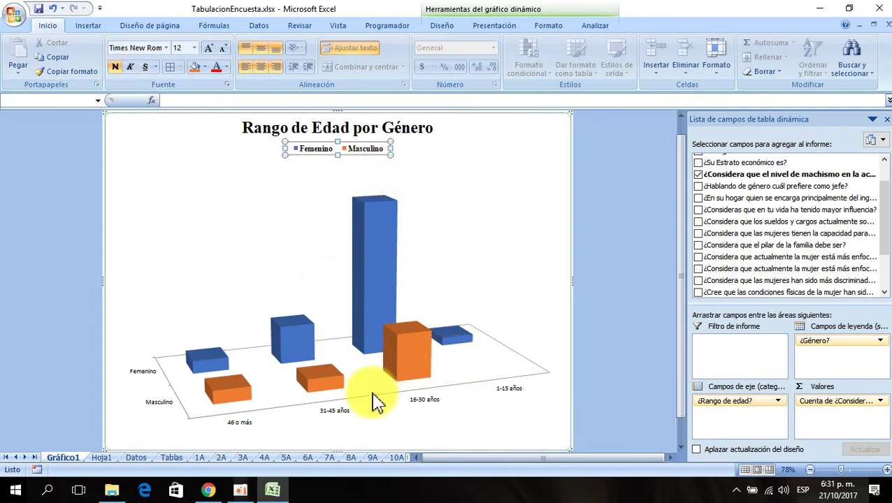
Delete the Femenino/Masculino axis labels and make the age-range labels bold Times New Roman 12.
{"action": "left_click", "coordinate": [143, 372]}
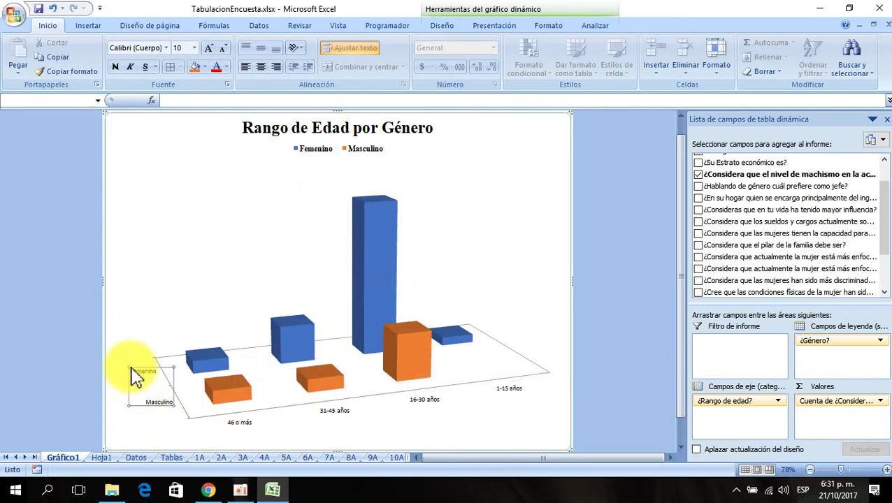
{"action": "key", "text": "Delete"}
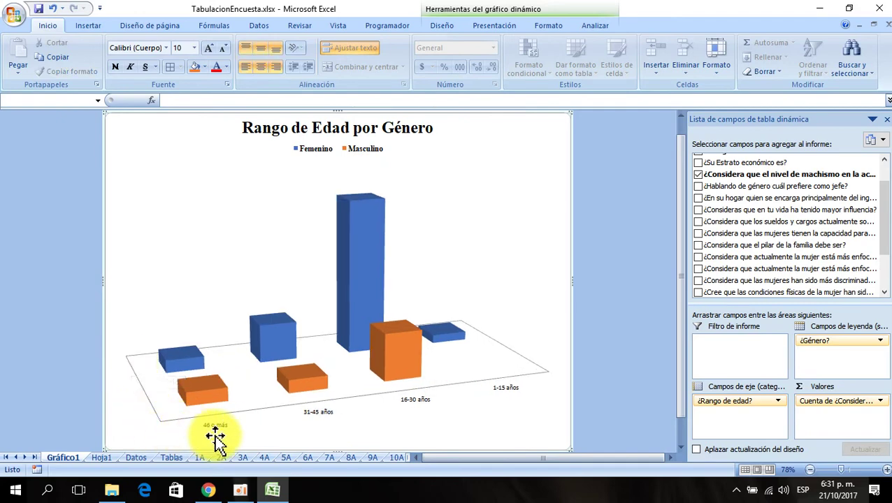
{"action": "left_click", "coordinate": [216, 433]}
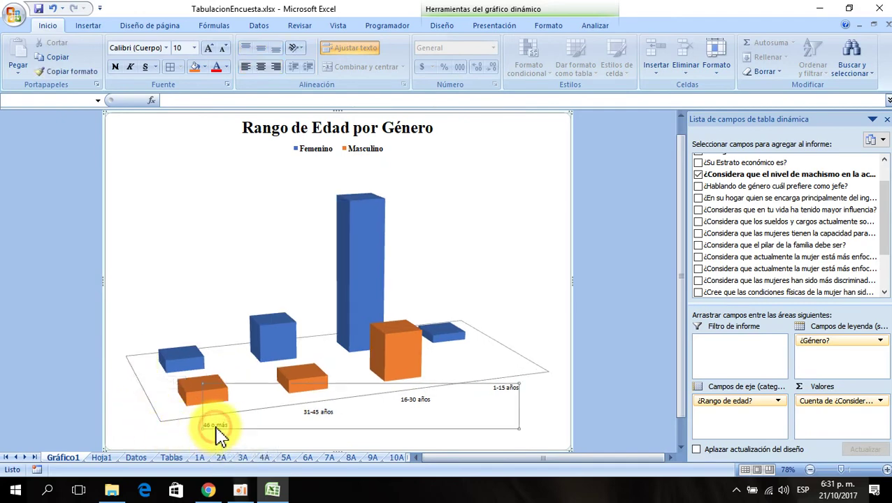
{"action": "left_click", "coordinate": [165, 48]}
{"action": "left_click", "coordinate": [173, 122]}
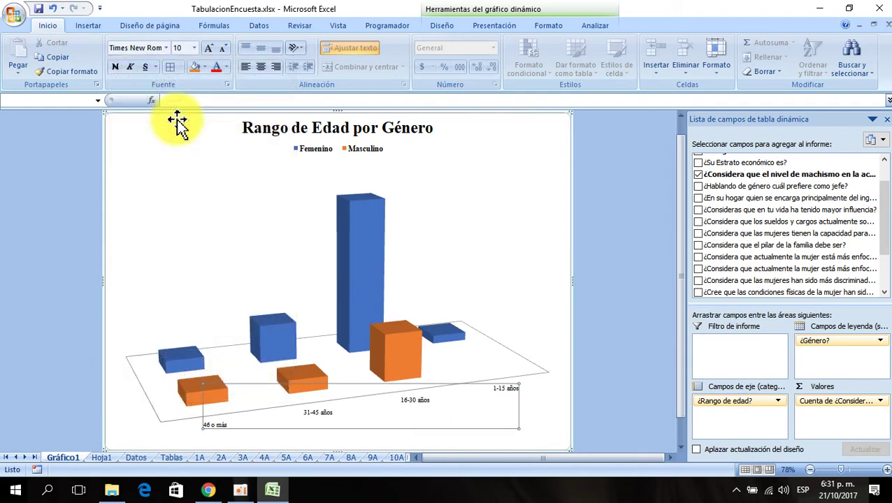
{"action": "left_click", "coordinate": [119, 67]}
{"action": "left_click", "coordinate": [208, 47]}
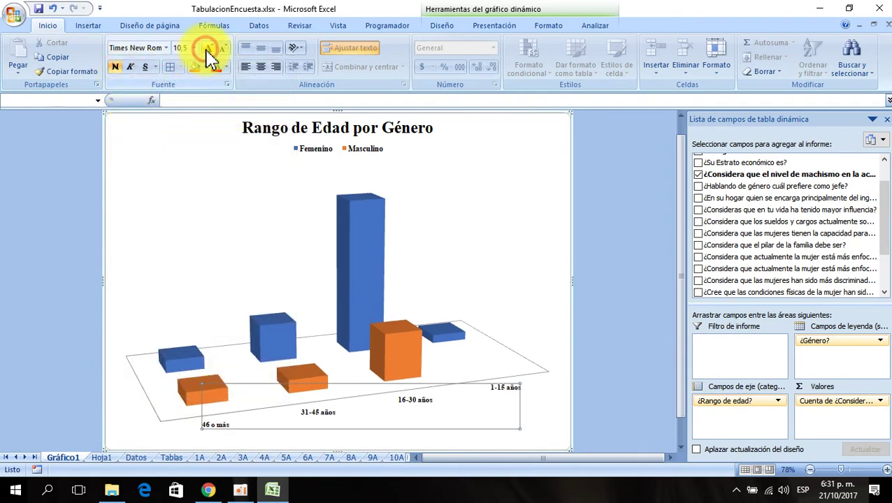
{"action": "left_click", "coordinate": [208, 48]}
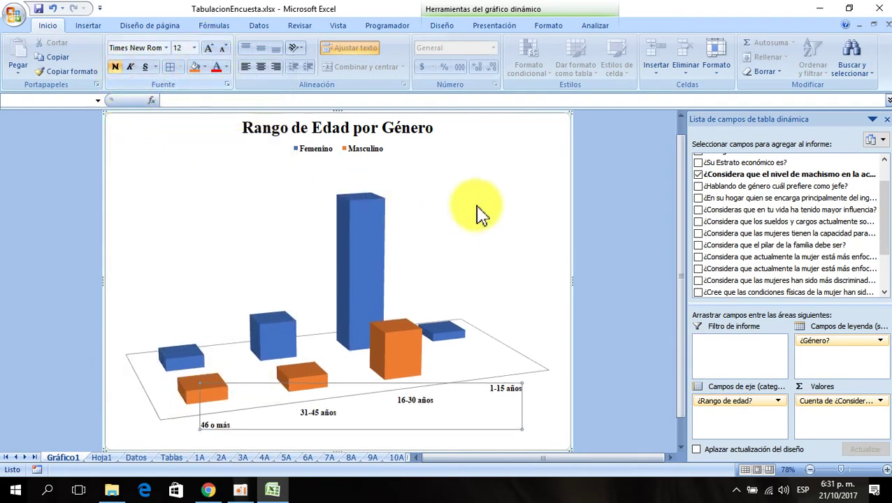
{"action": "left_click", "coordinate": [615, 204]}
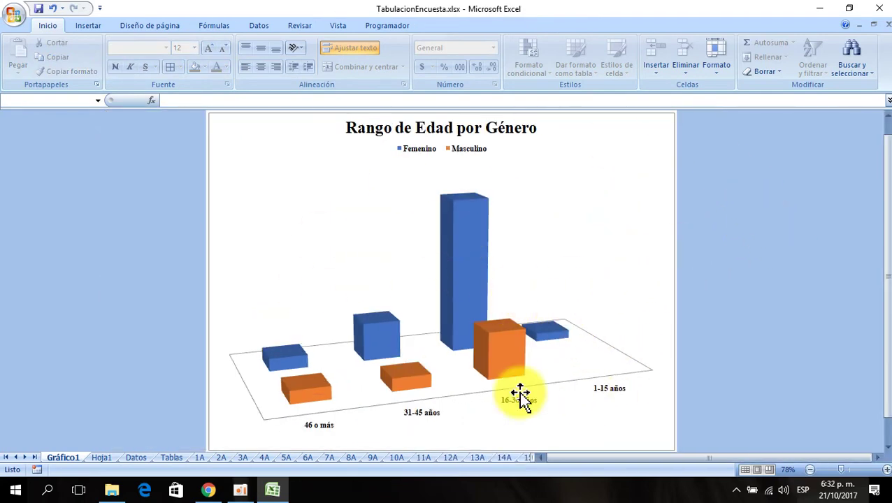
Replace ¿Rango de edad? in Axis Fields with the question ¿En su hogar quien se encarga…?
{"action": "left_click", "coordinate": [548, 222]}
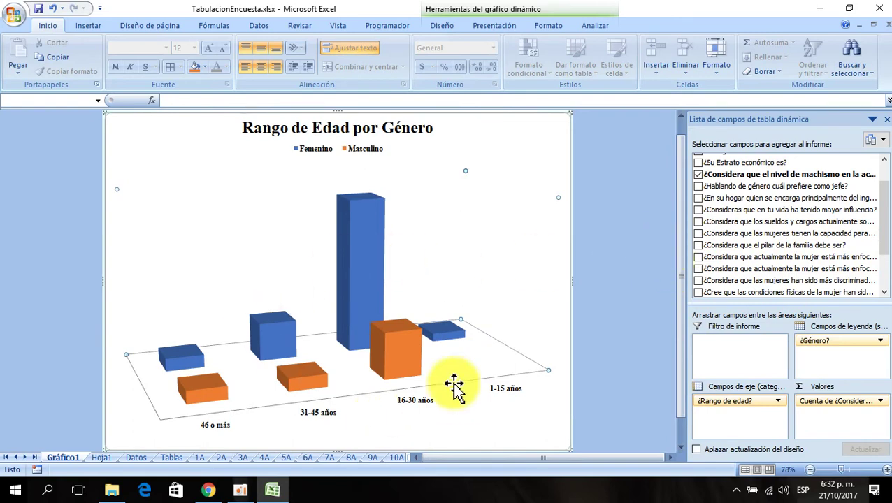
{"action": "left_click", "coordinate": [639, 256]}
{"action": "left_click", "coordinate": [613, 232]}
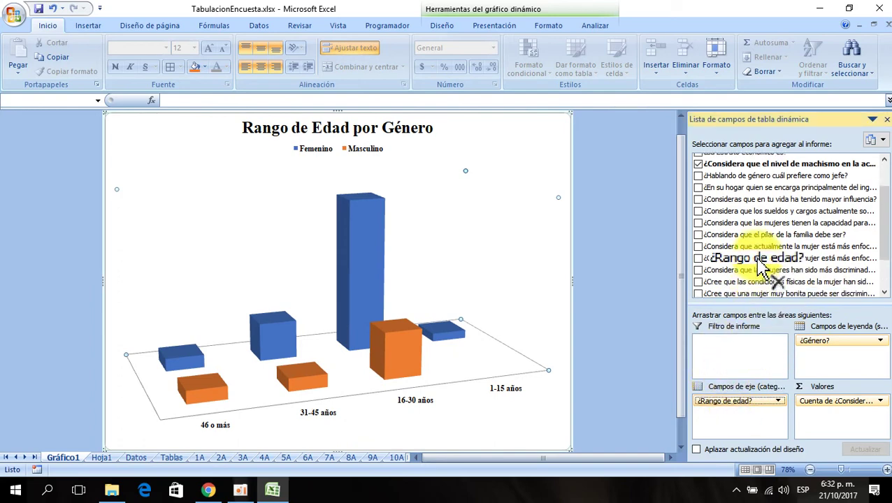
{"action": "left_click_drag", "start_coordinate": [732, 407], "coordinate": [727, 286]}
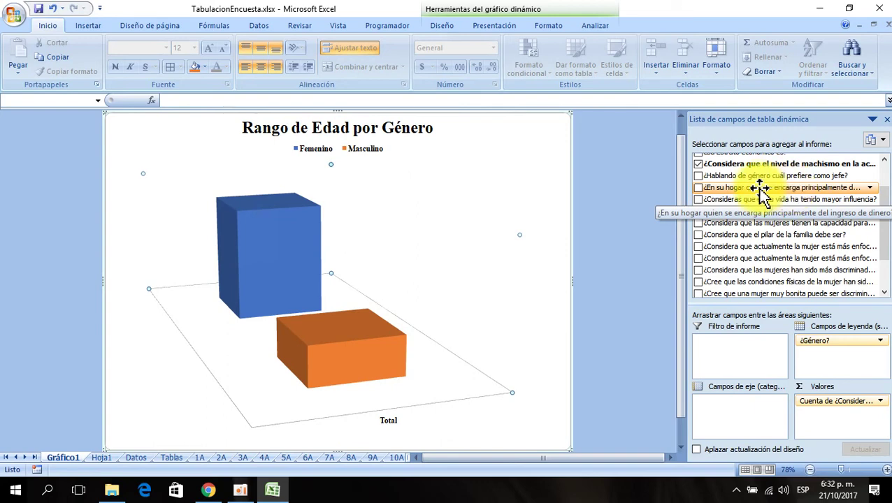
{"action": "left_click_drag", "start_coordinate": [790, 189], "coordinate": [753, 433]}
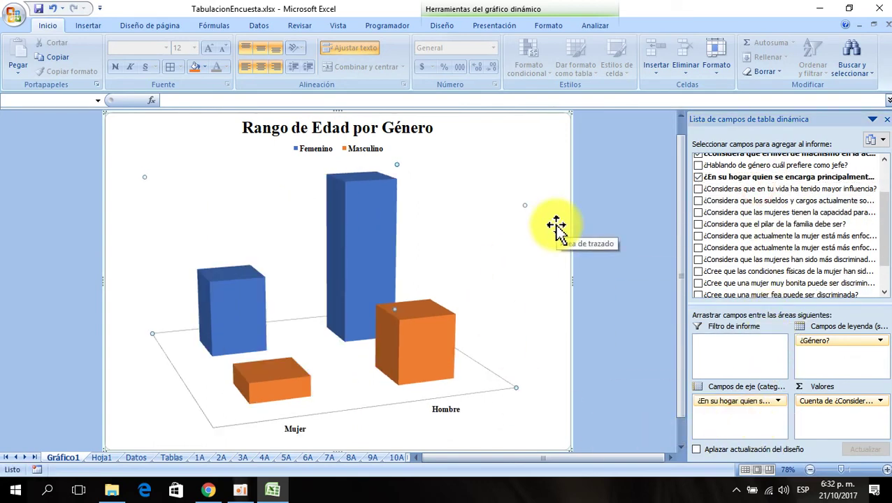
Change the chart title to 'Ingreso de dinero en el hogar por Género'.
{"action": "left_click", "coordinate": [253, 128]}
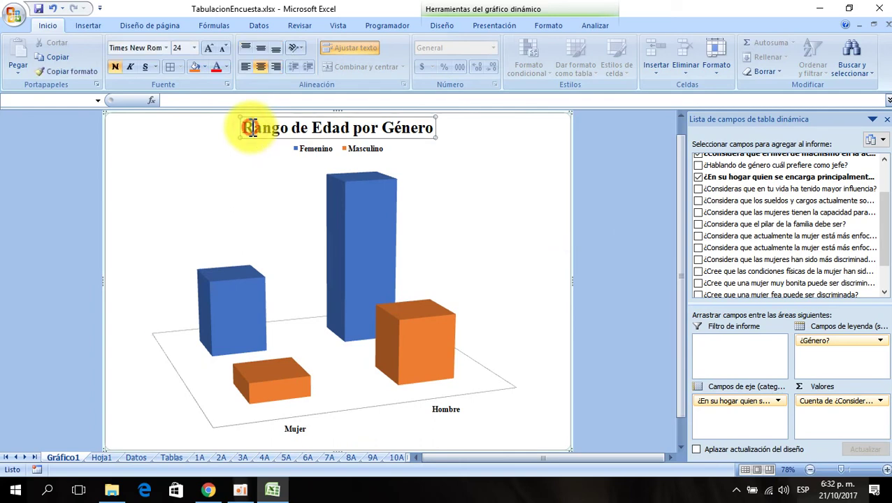
{"action": "left_click", "coordinate": [252, 127]}
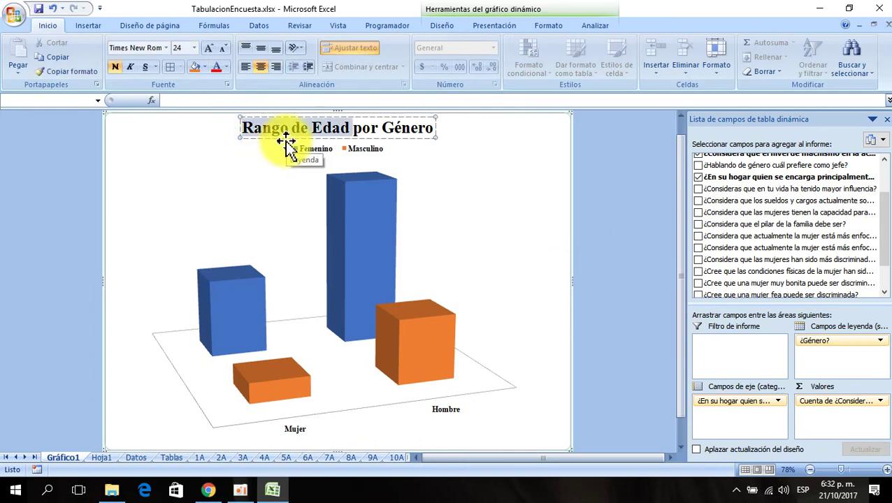
{"action": "type", "text": "Ingreso "}
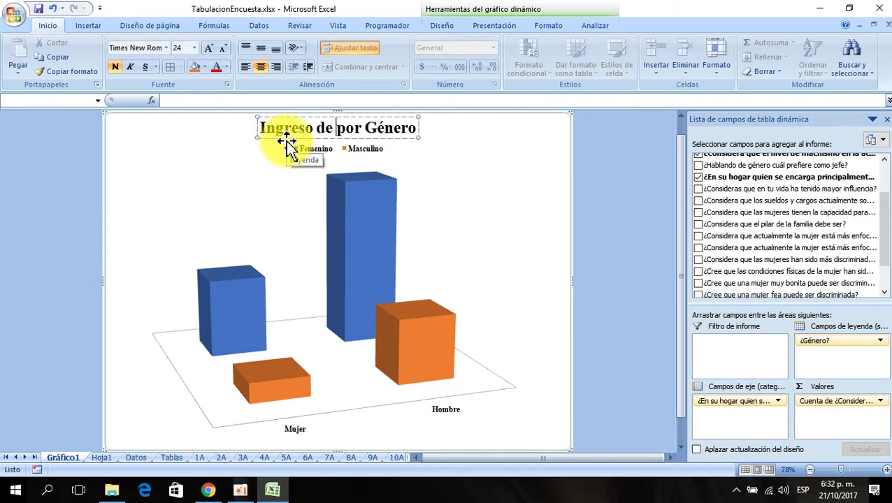
{"action": "type", "text": "de dinero en e"}
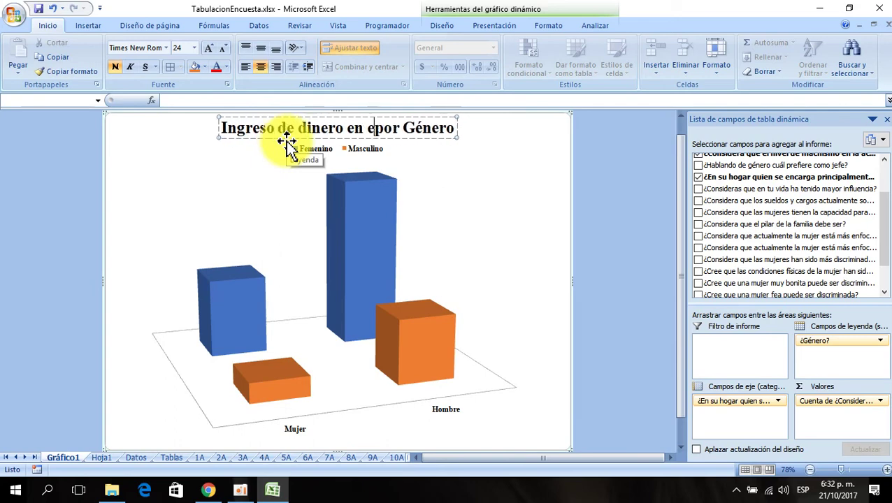
{"action": "type", "text": "l hogar"}
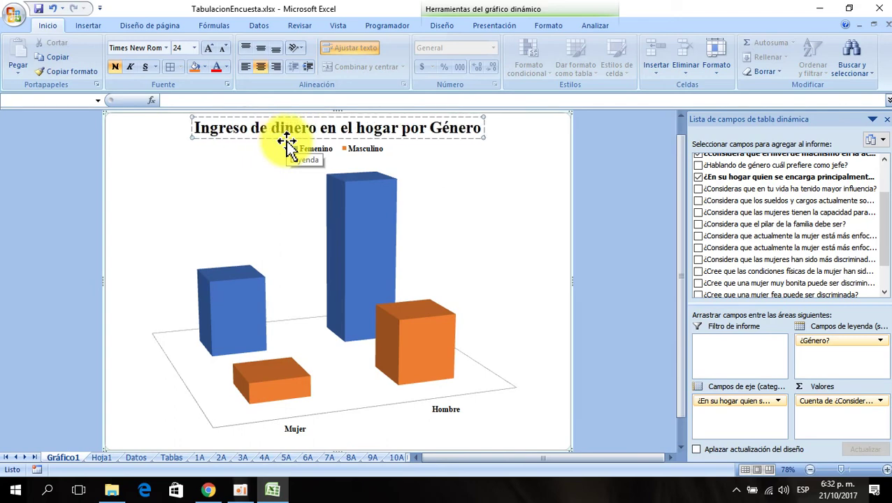
{"action": "left_click", "coordinate": [482, 204]}
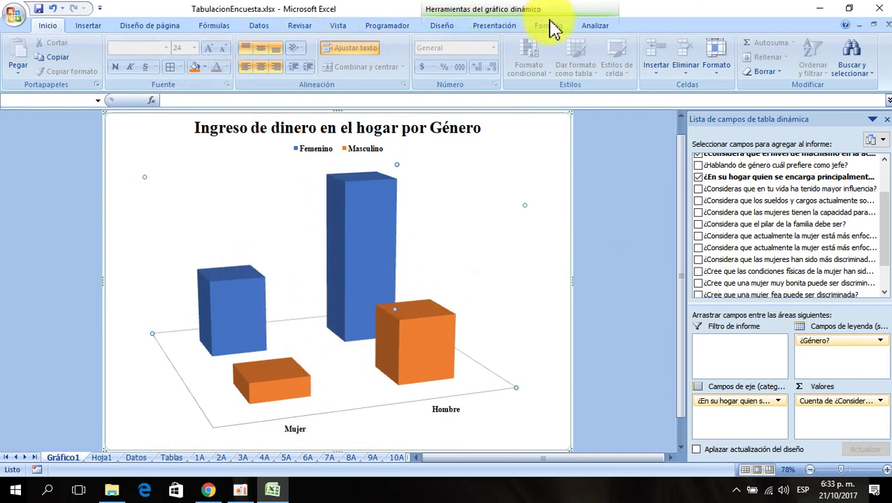
Set the data label font to Times New Roman.
{"action": "left_click", "coordinate": [444, 26]}
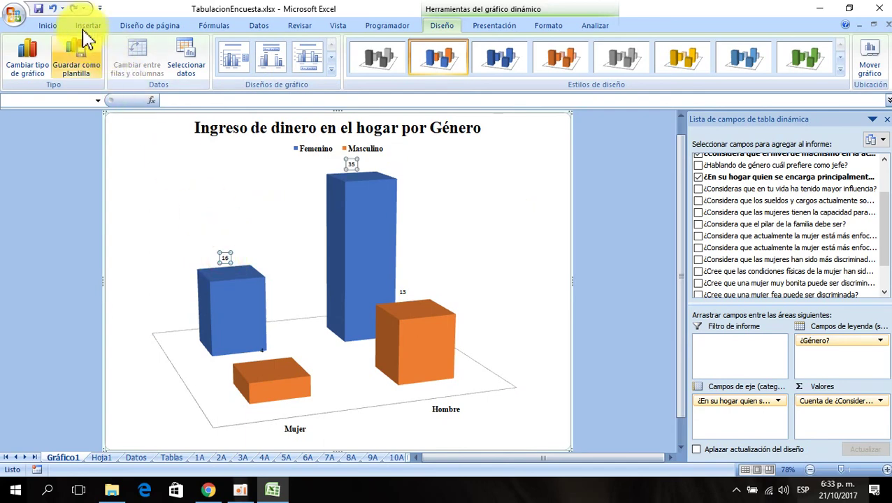
{"action": "left_click", "coordinate": [48, 26]}
{"action": "left_click", "coordinate": [168, 48]}
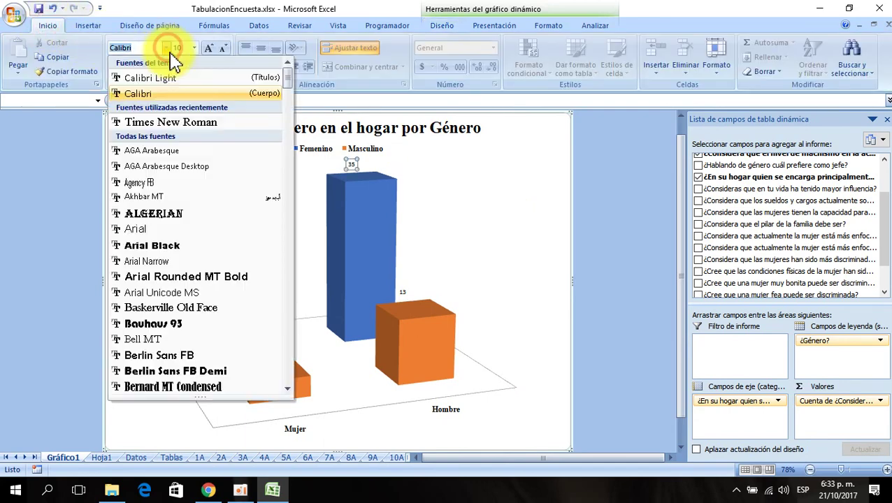
{"action": "left_click", "coordinate": [174, 122]}
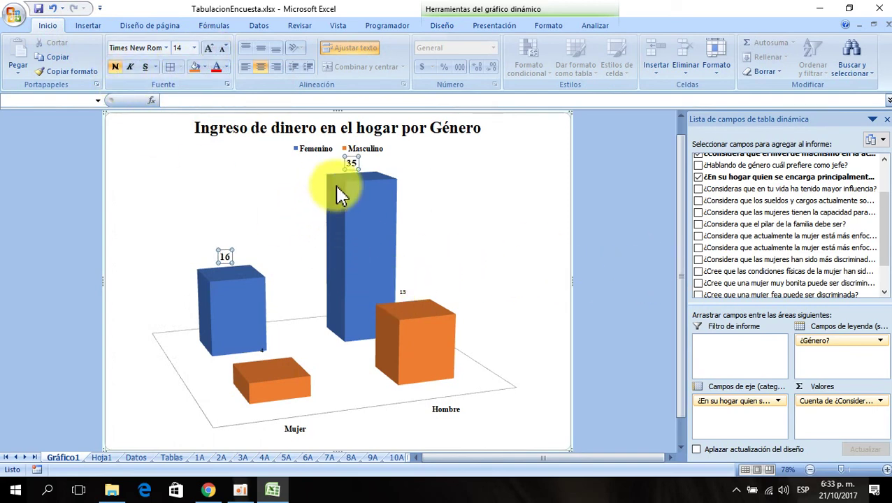
Copy the styled label's formatting onto the 13 and 4 data labels.
{"action": "left_click", "coordinate": [76, 72]}
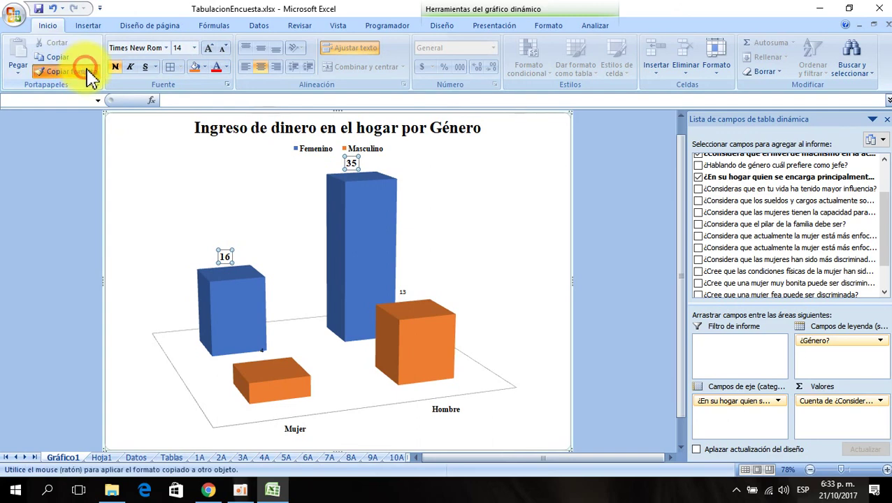
{"action": "left_click", "coordinate": [395, 292]}
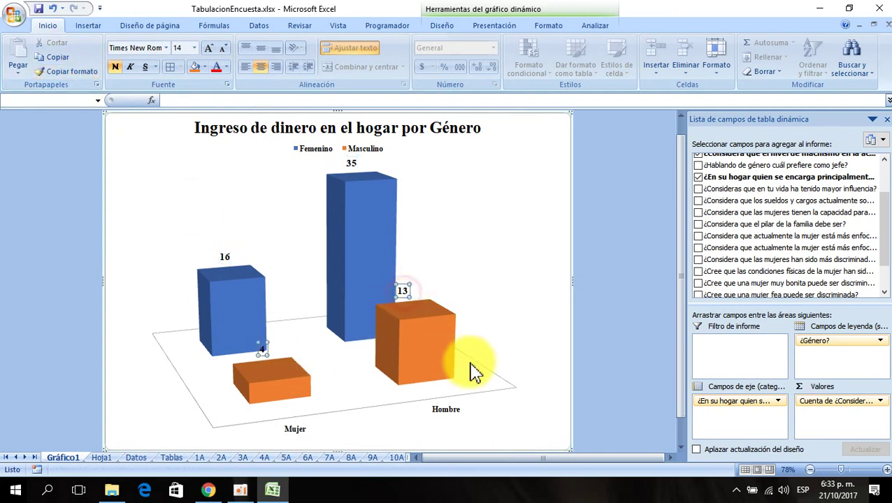
{"action": "left_click", "coordinate": [637, 258]}
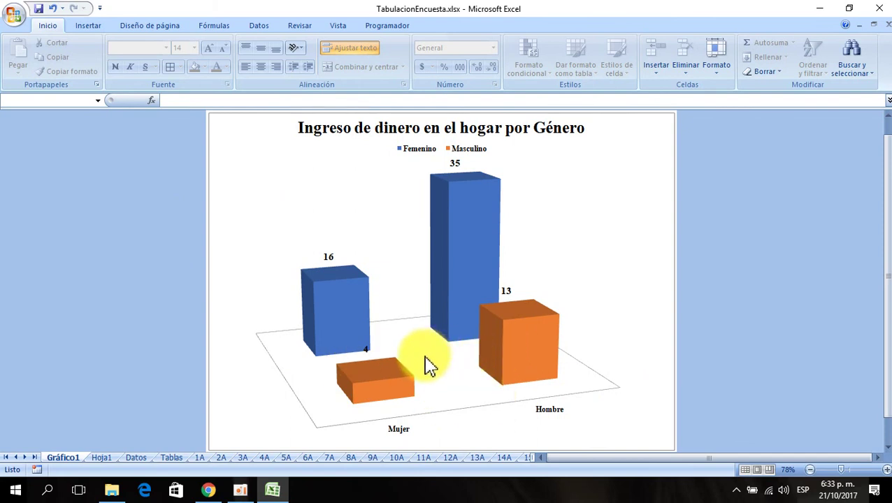
Switch to Hoja1 to view the pivot table of household-income answers by gender.
{"action": "left_click", "coordinate": [103, 459]}
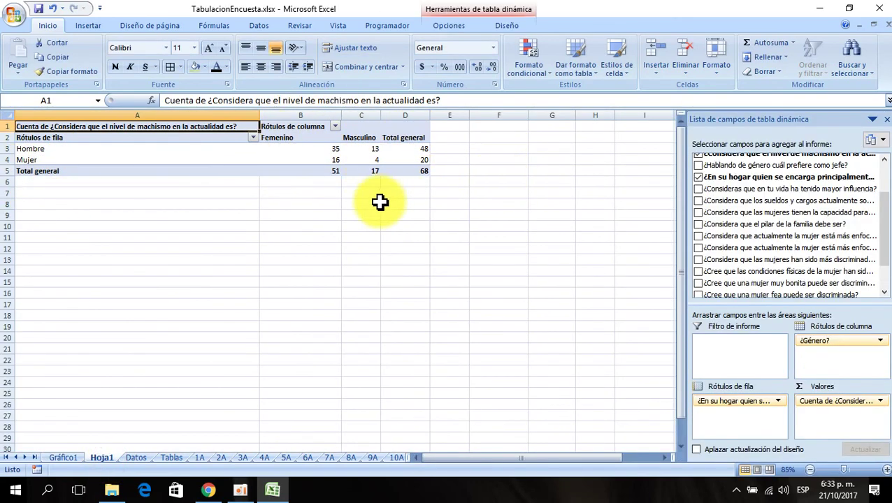
{"action": "mouse_move", "coordinate": [883, 229]}
{"action": "left_mouse_down"}
{"action": "mouse_move", "coordinate": [887, 186]}
{"action": "mouse_move", "coordinate": [887, 238]}
{"action": "left_mouse_up"}
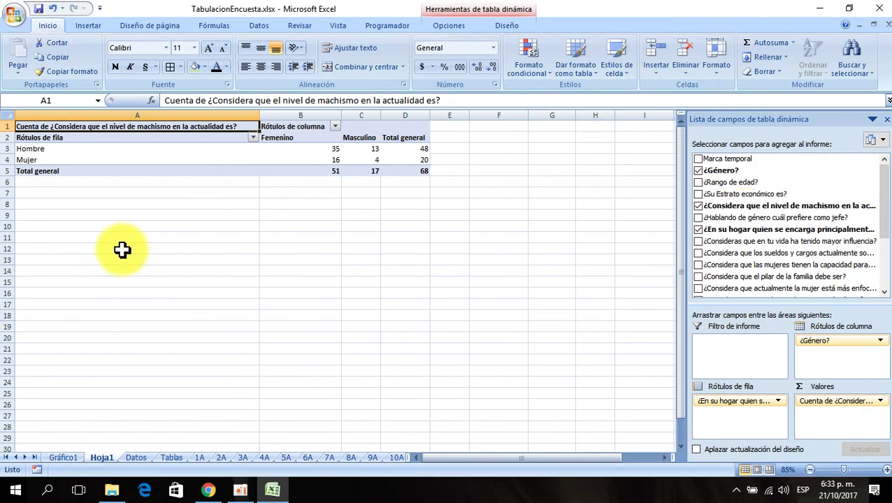